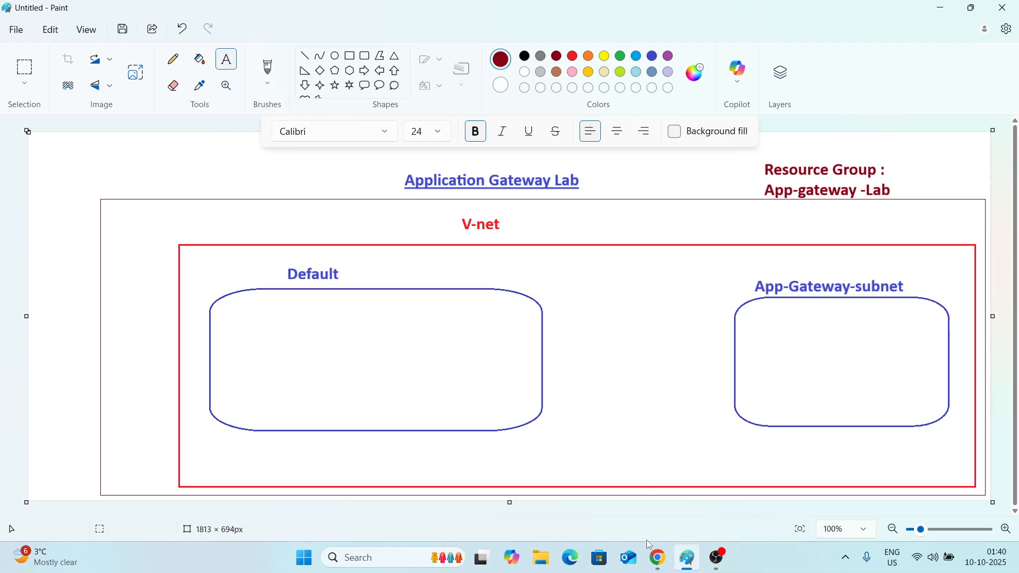
click(658, 557)
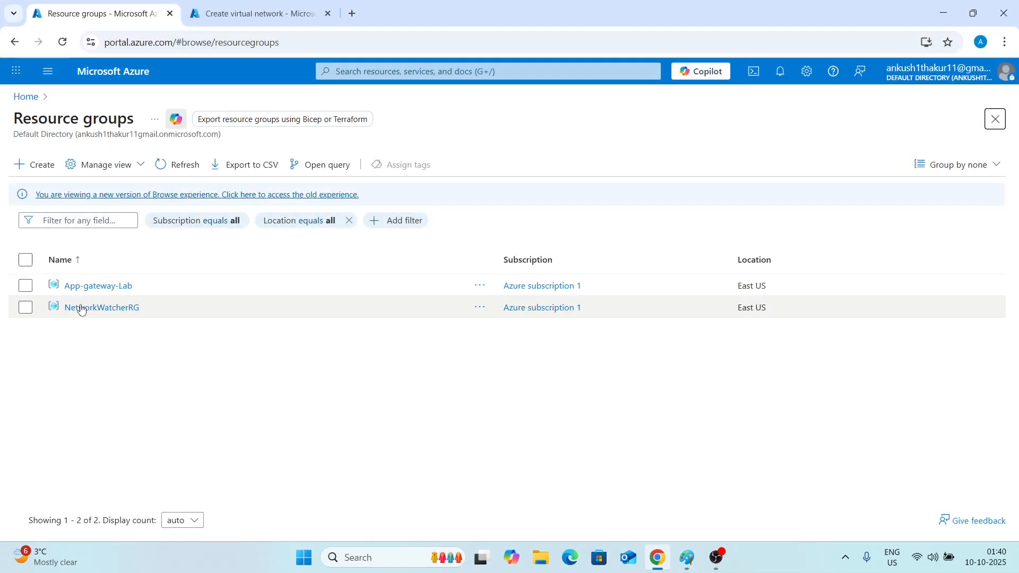
click(662, 562)
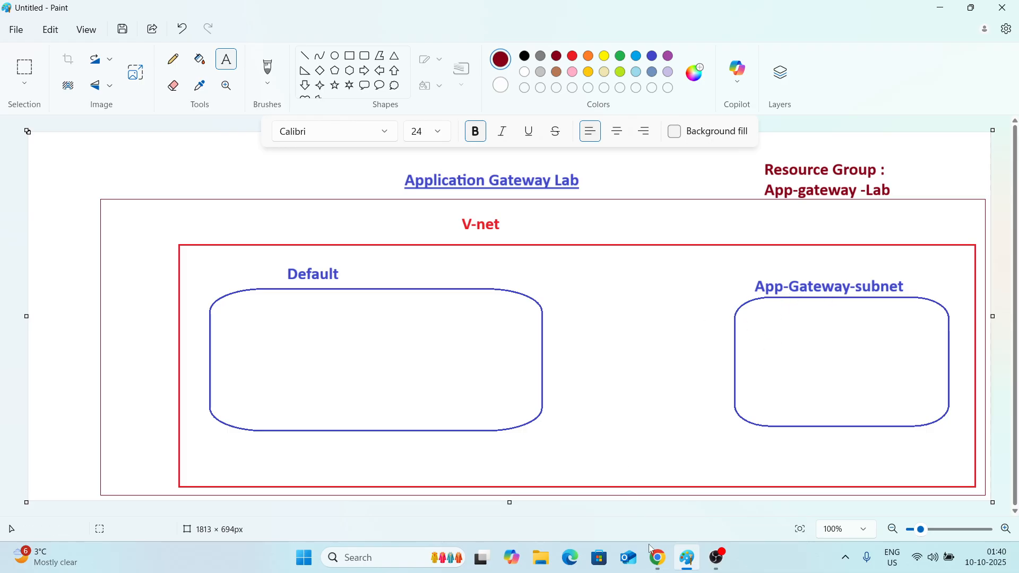
Return to the virtual network creation form and enable Azure Bastion in its security settings.
click(658, 557)
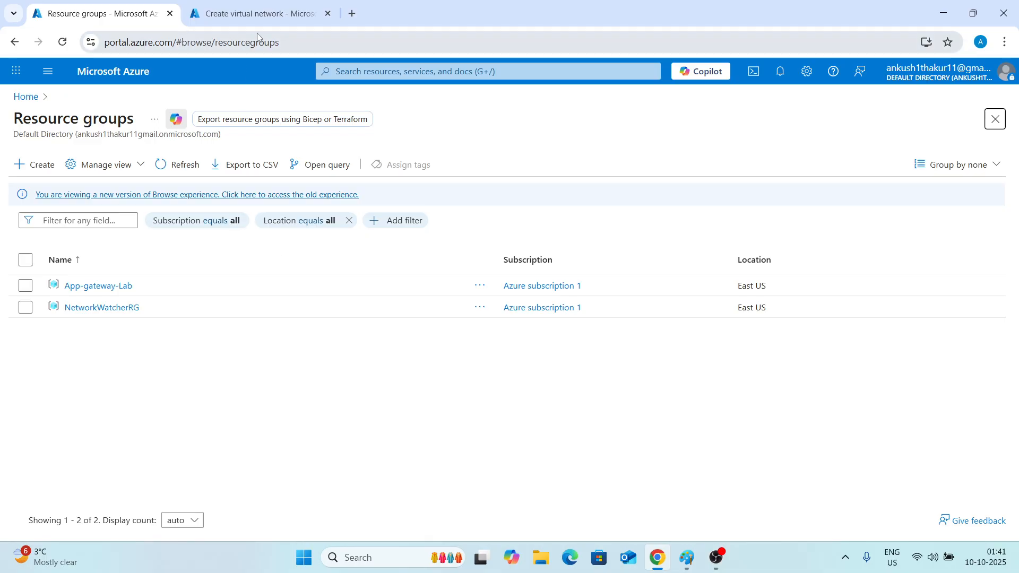
key(ctrl+Tab)
scroll(258, 271, down, 2)
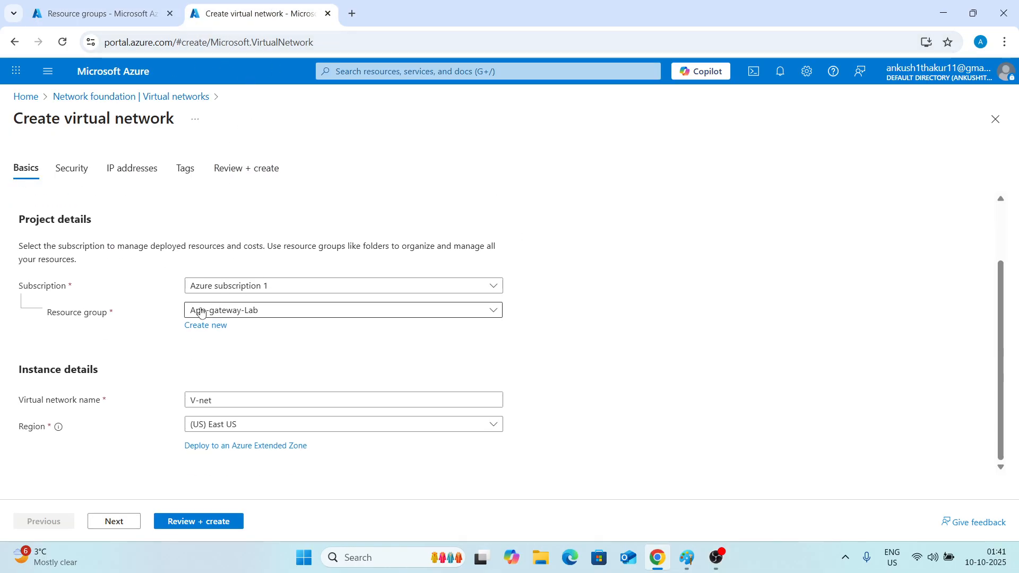
click(118, 521)
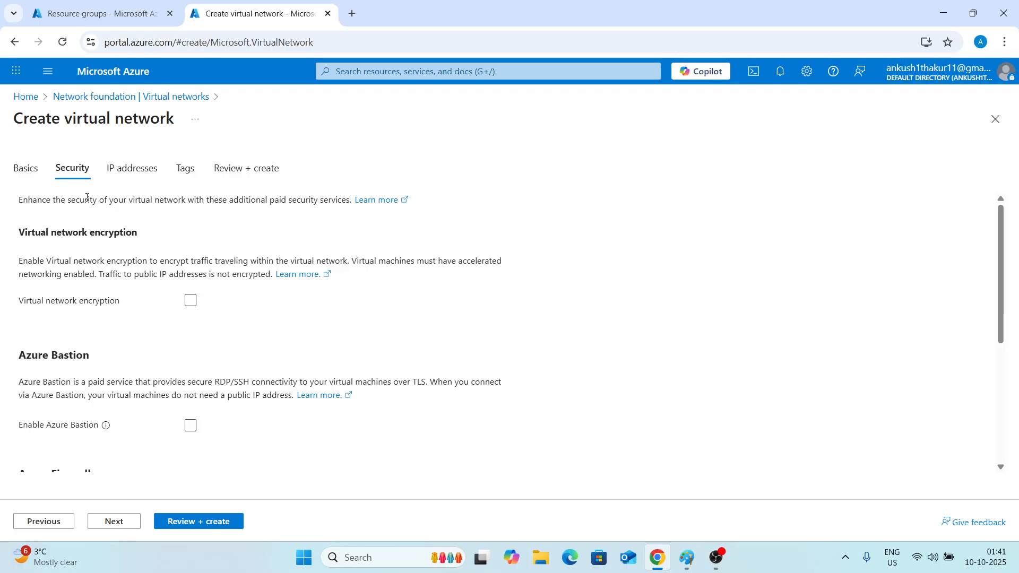
scroll(101, 332, down, 2)
click(189, 294)
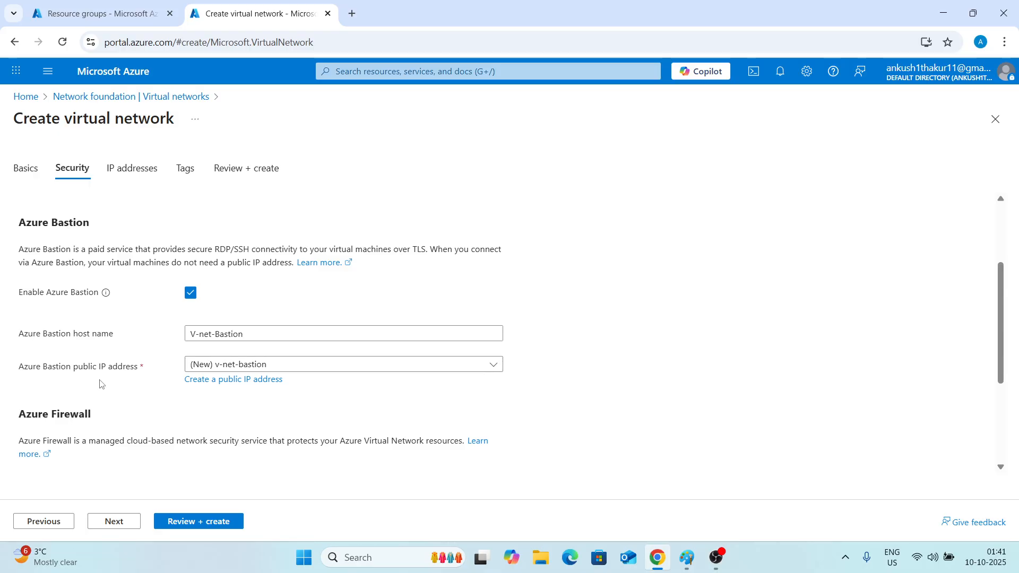
Open a new subnet form in the virtual network's IP address settings.
click(114, 521)
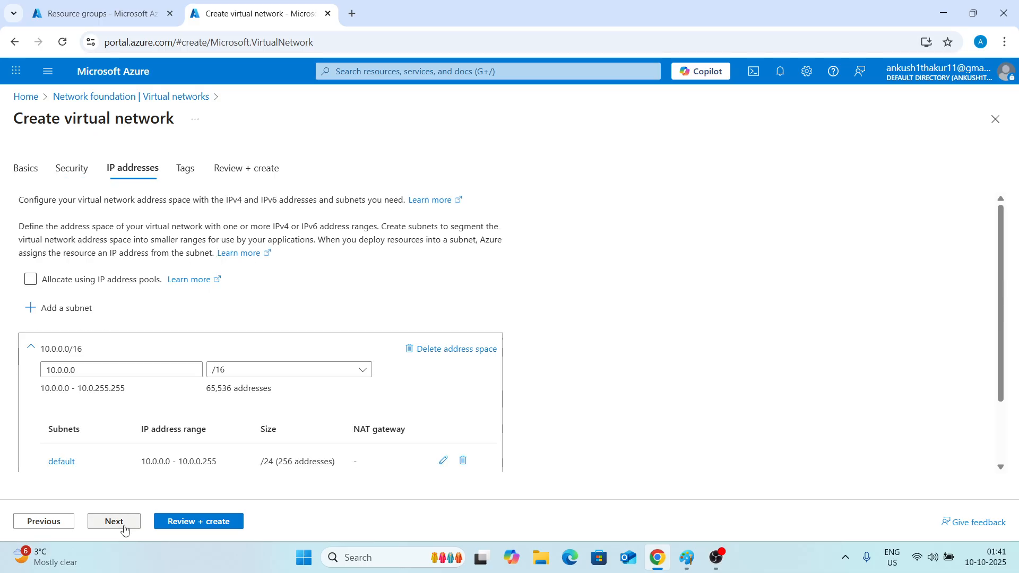
scroll(140, 371, down, 2)
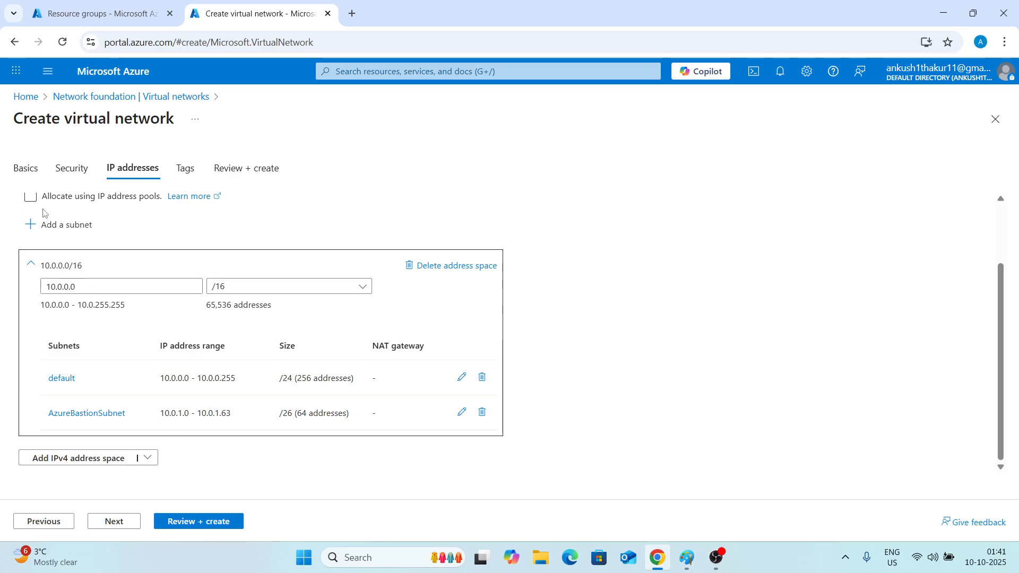
click(44, 226)
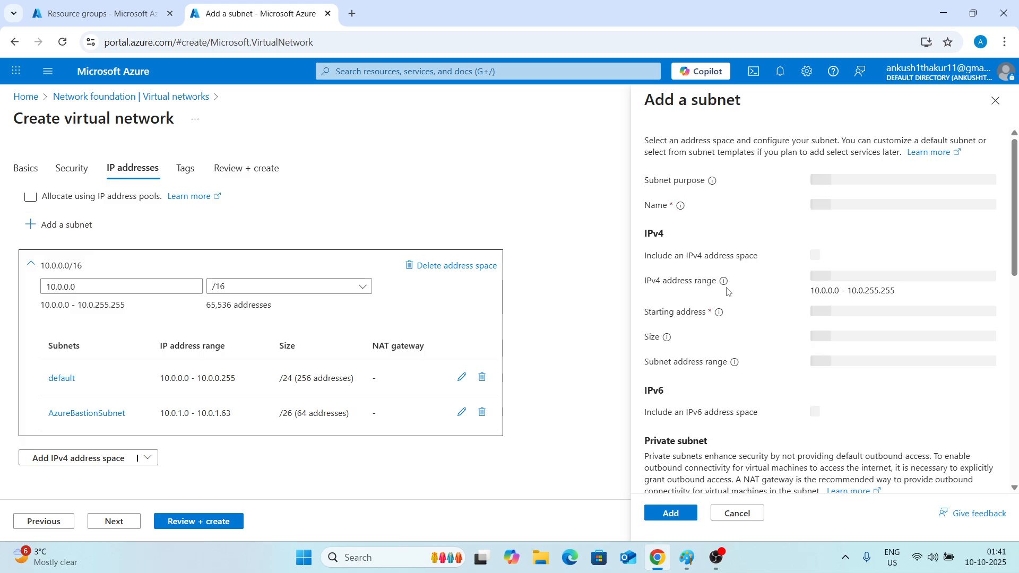
click(687, 558)
click(686, 560)
Name the new subnet App-Gateway-subnet and add it to the virtual network.
click(852, 207)
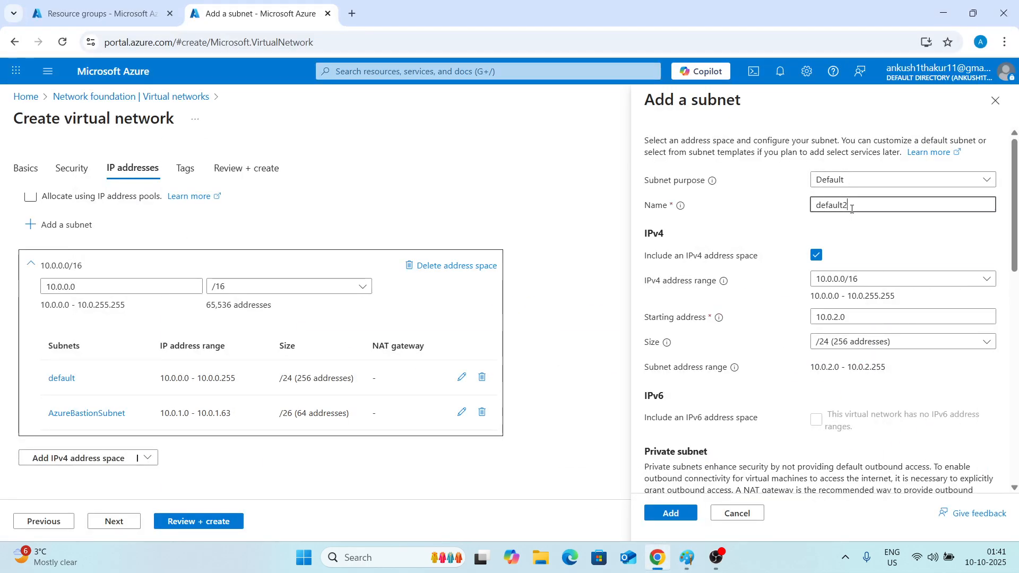
key(BackSpace)
key(BackSpace)
key(BackSpace)
key(BackSpace)
key(BackSpace)
key(BackSpace)
key(BackSpace)
key(BackSpace)
text(App-)
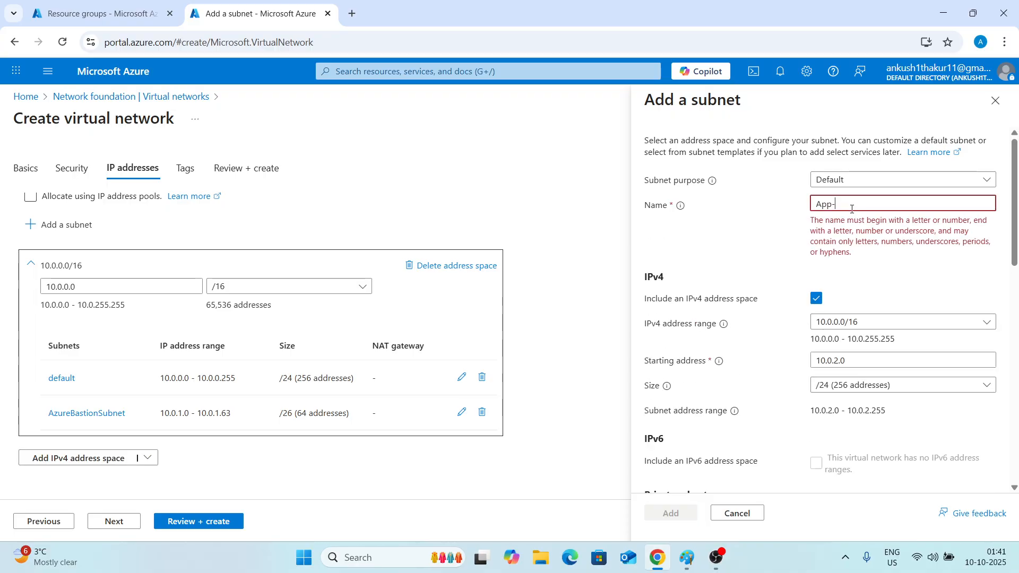
text(Gateway)
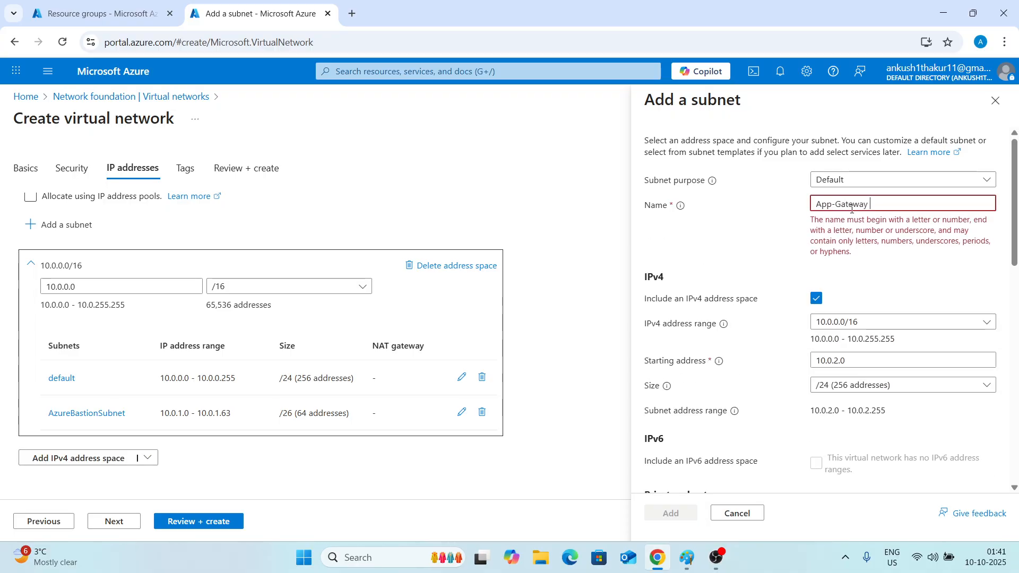
text(-subnet)
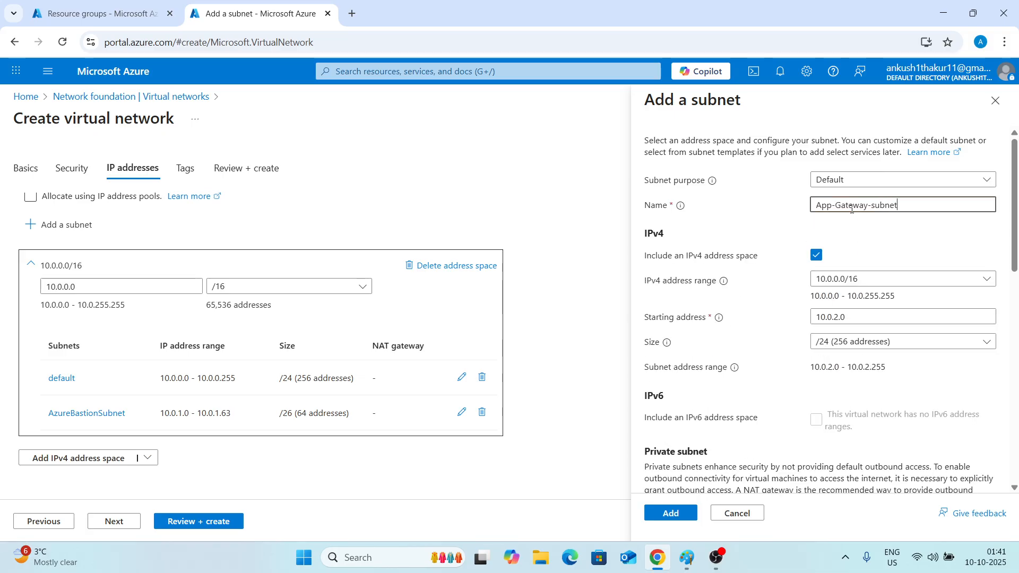
scroll(777, 254, down, 3)
scroll(778, 255, up, 3)
scroll(669, 451, down, 3)
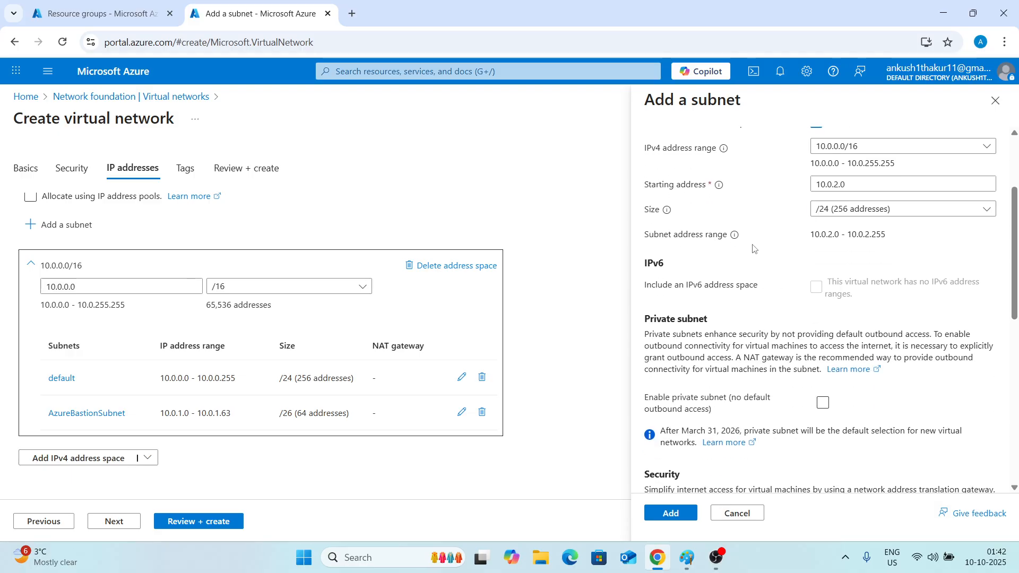
click(672, 513)
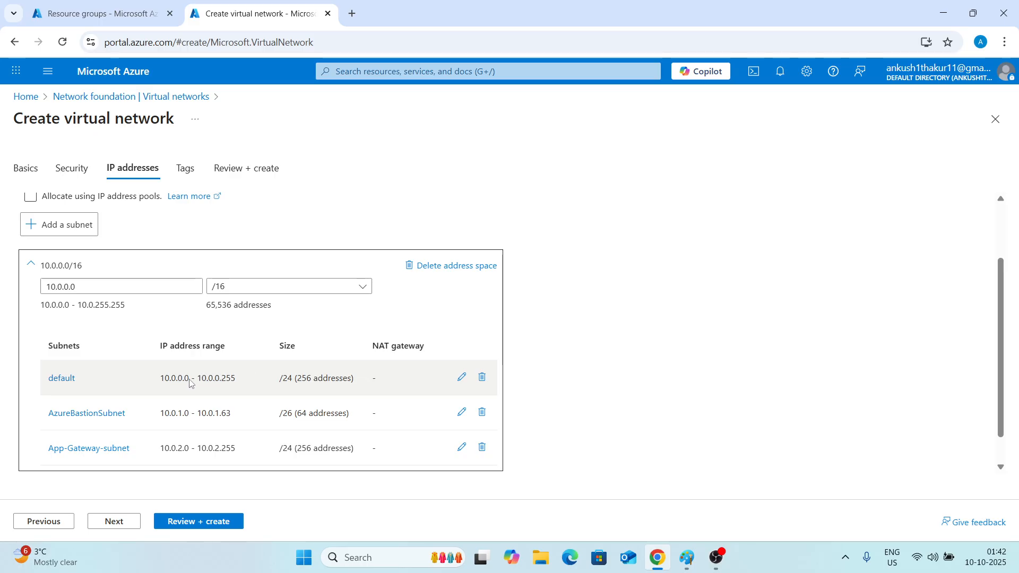
Review and create the virtual network.
scroll(181, 383, down, 1)
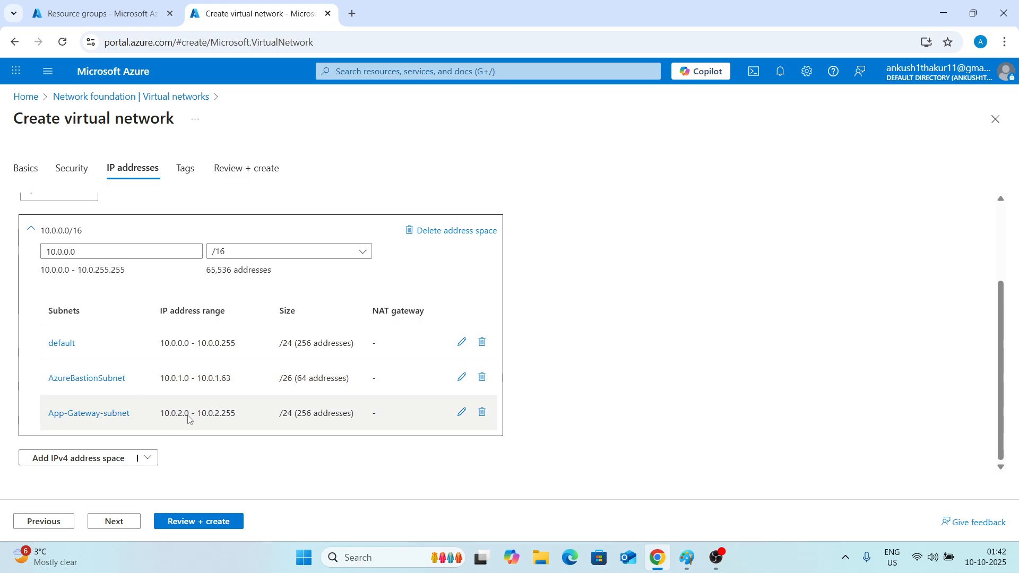
click(213, 521)
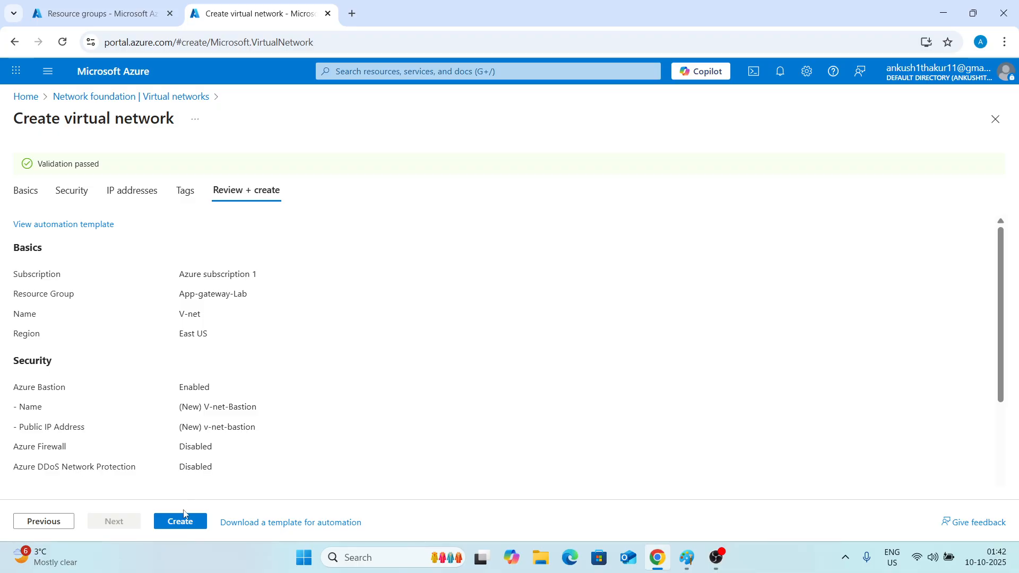
click(182, 523)
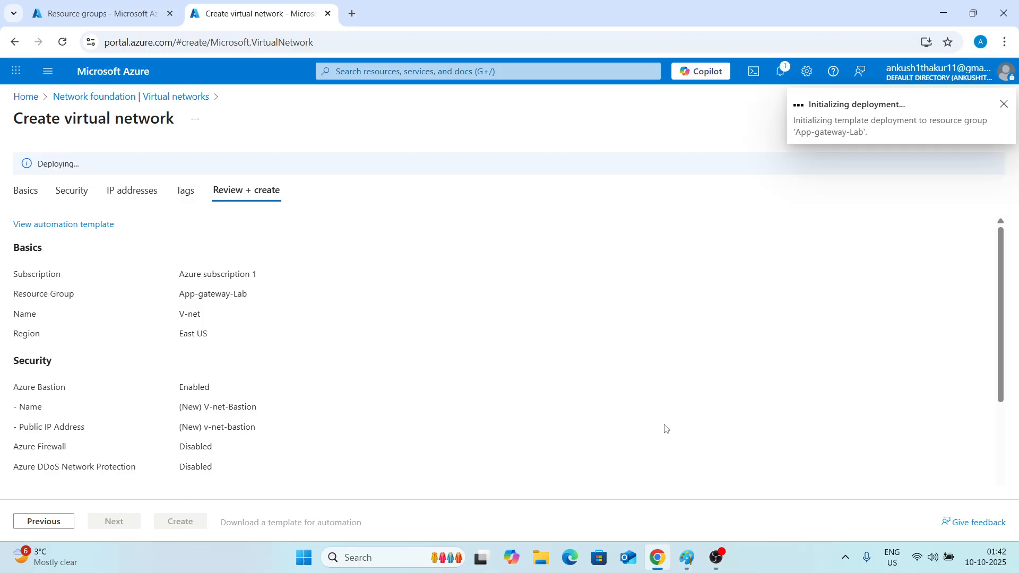
Draw two green rectangles side by side inside the Default subnet box of the diagram.
click(687, 558)
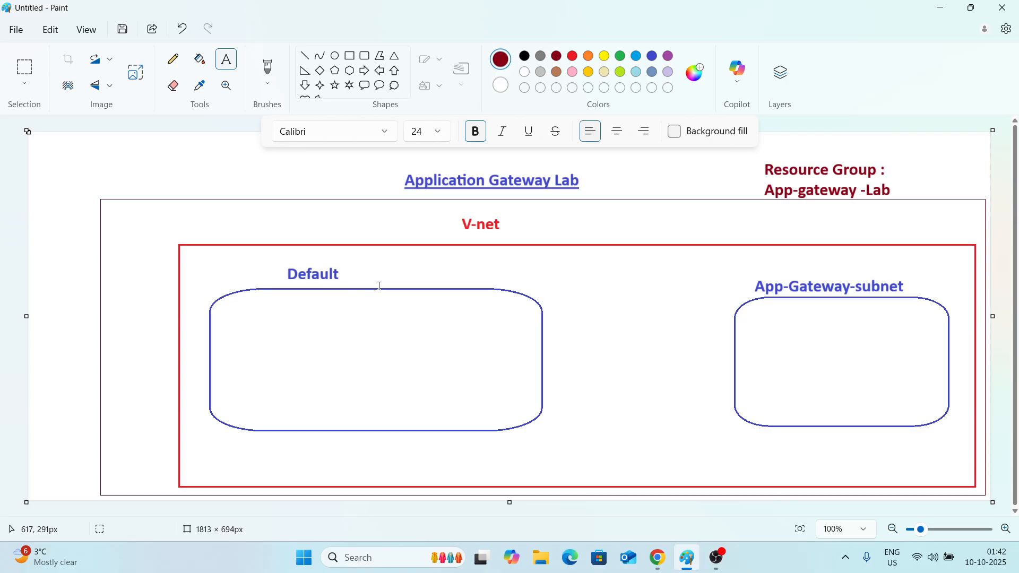
click(349, 56)
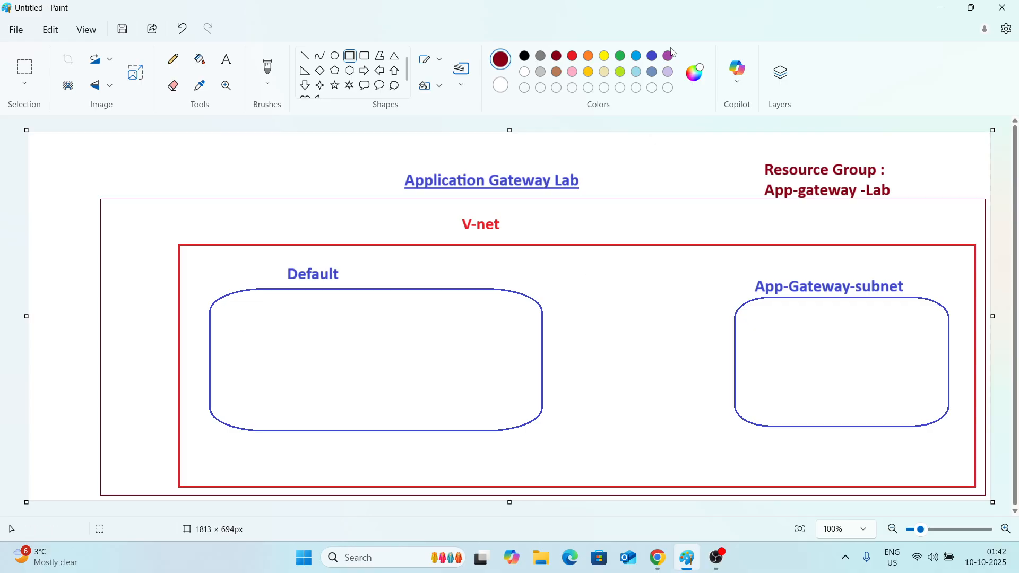
click(578, 59)
click(621, 58)
drag(232, 326, 298, 391)
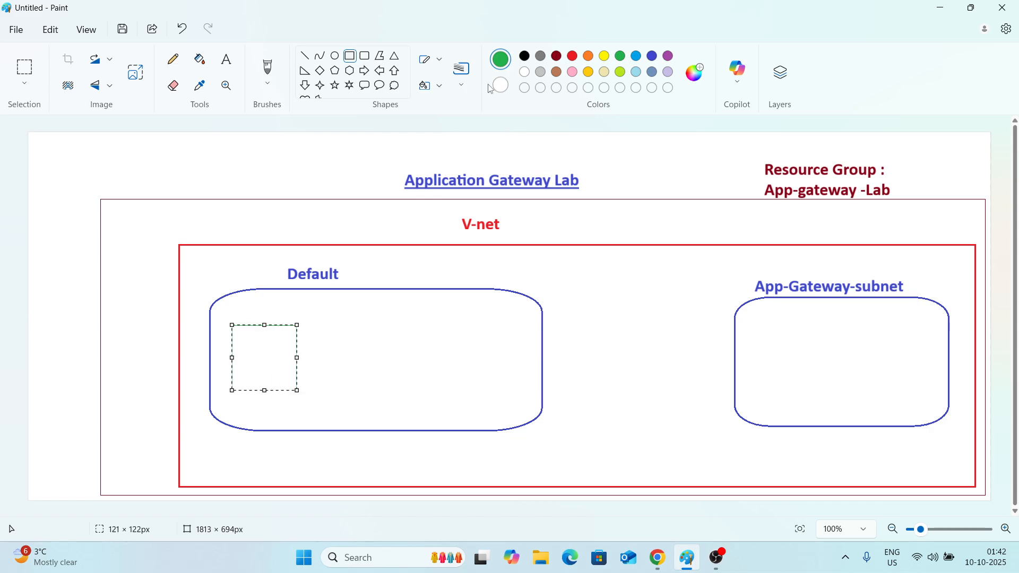
click(462, 70)
click(461, 136)
key(ctrl+z)
drag(235, 315, 343, 404)
drag(383, 318, 508, 403)
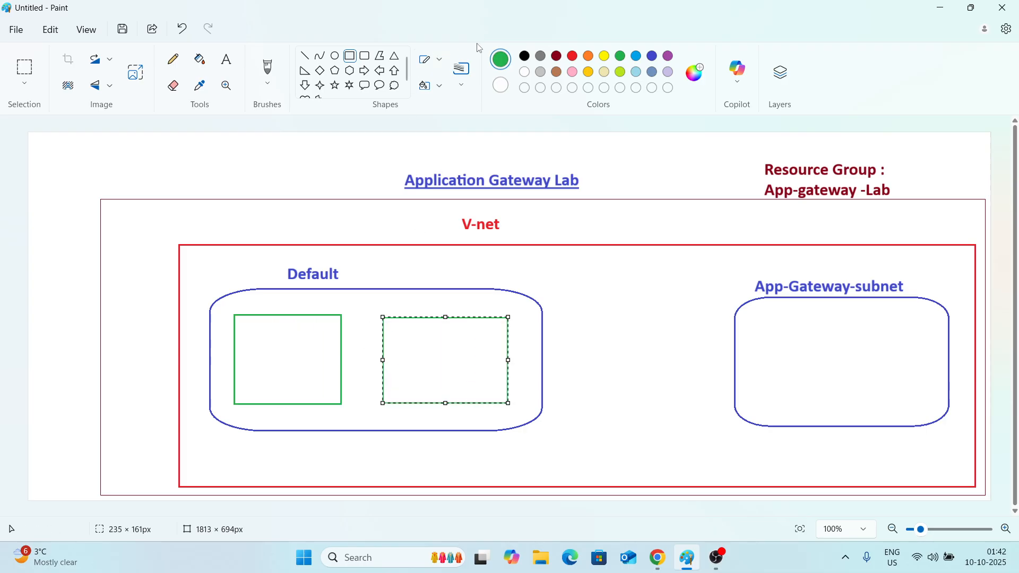
Label the two green rectangles VM1 and VM2 with text.
click(226, 60)
click(252, 348)
text(Vm)
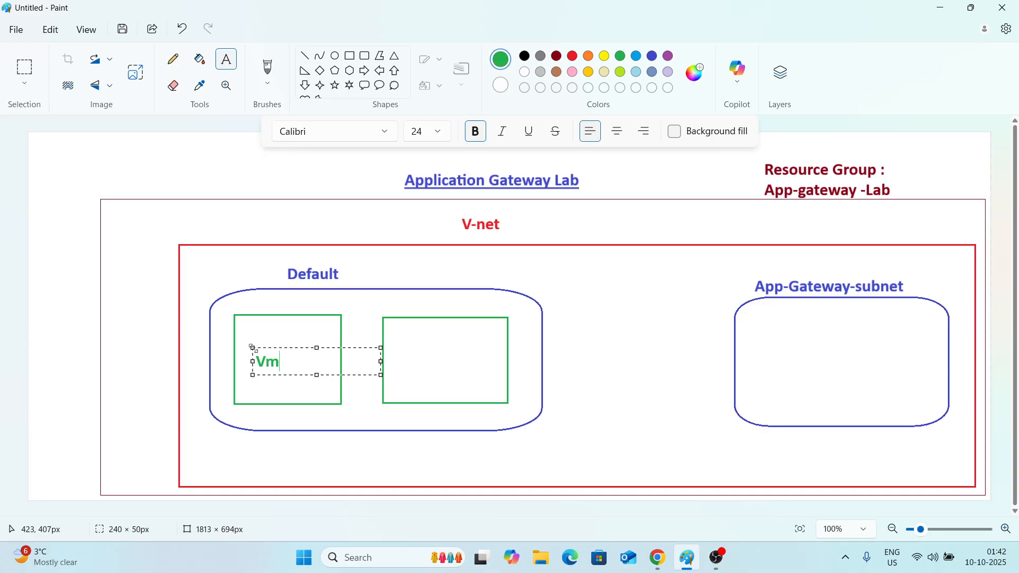
key(BackSpace)
text(M1)
click(424, 352)
click(400, 352)
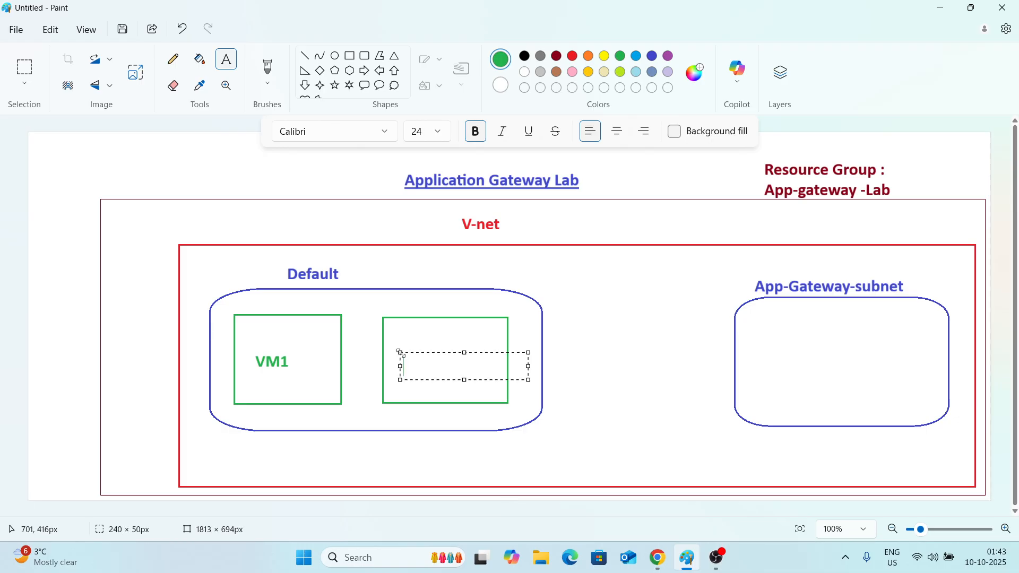
text(VM2)
click(562, 278)
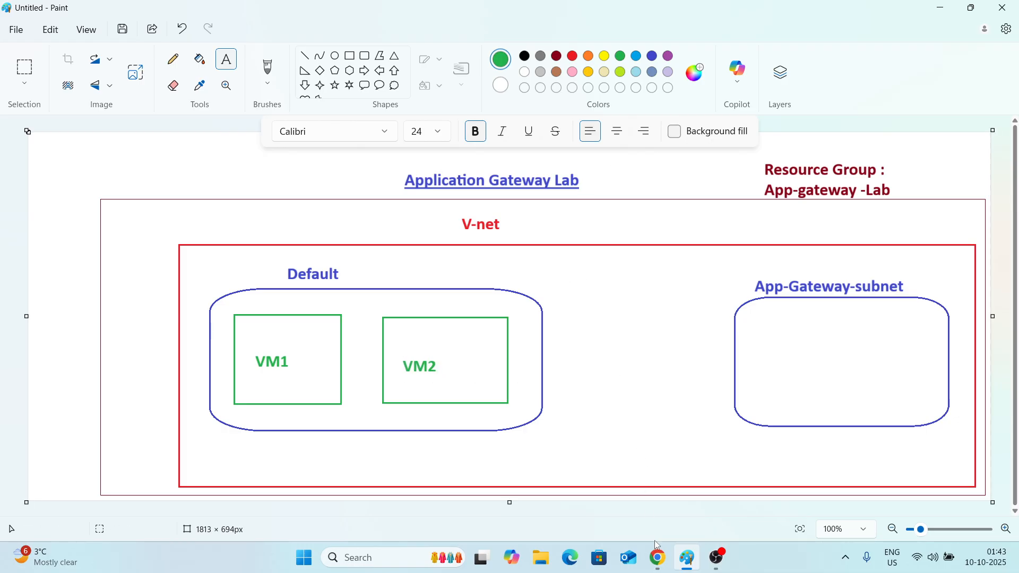
Open the Virtual machines page in the portal.
click(656, 562)
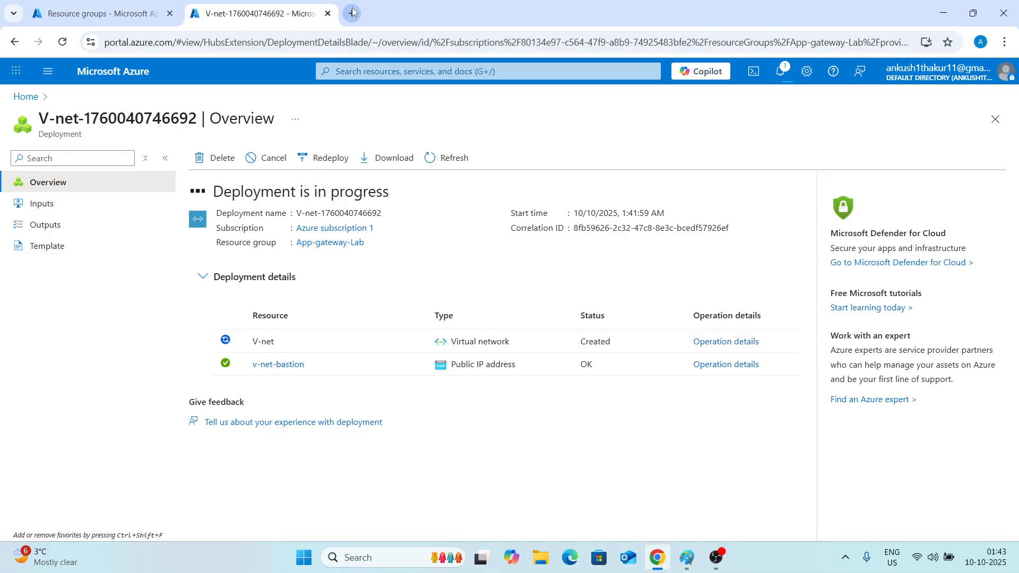
click(167, 7)
click(371, 71)
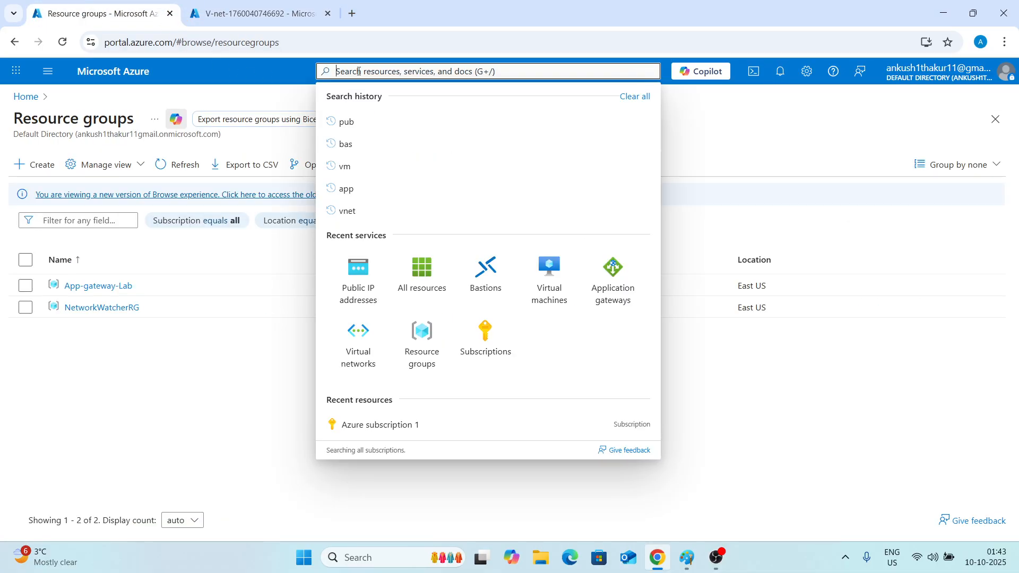
click(549, 270)
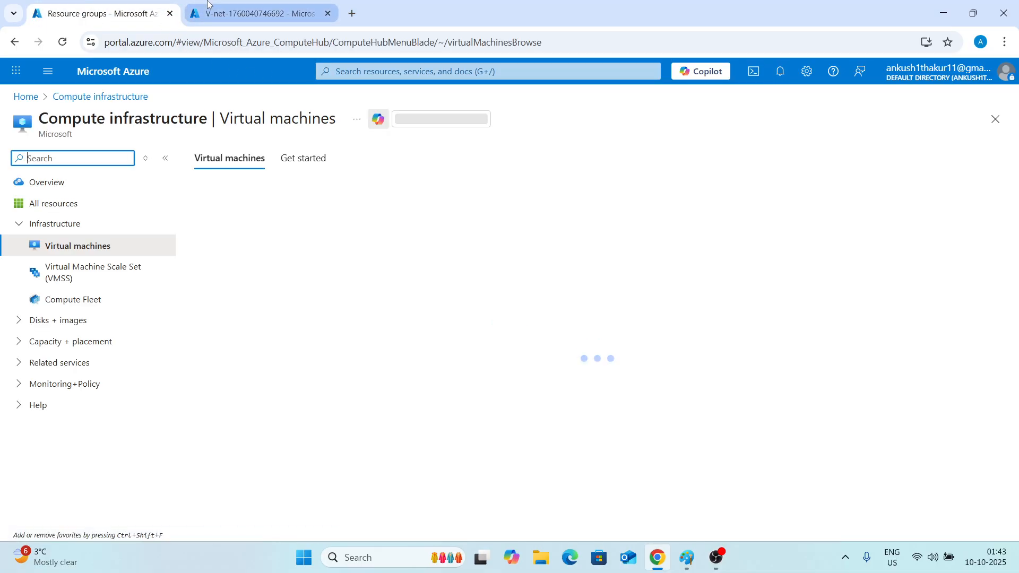
Check the progress of the virtual network deployment.
click(250, 14)
right_click(387, 364)
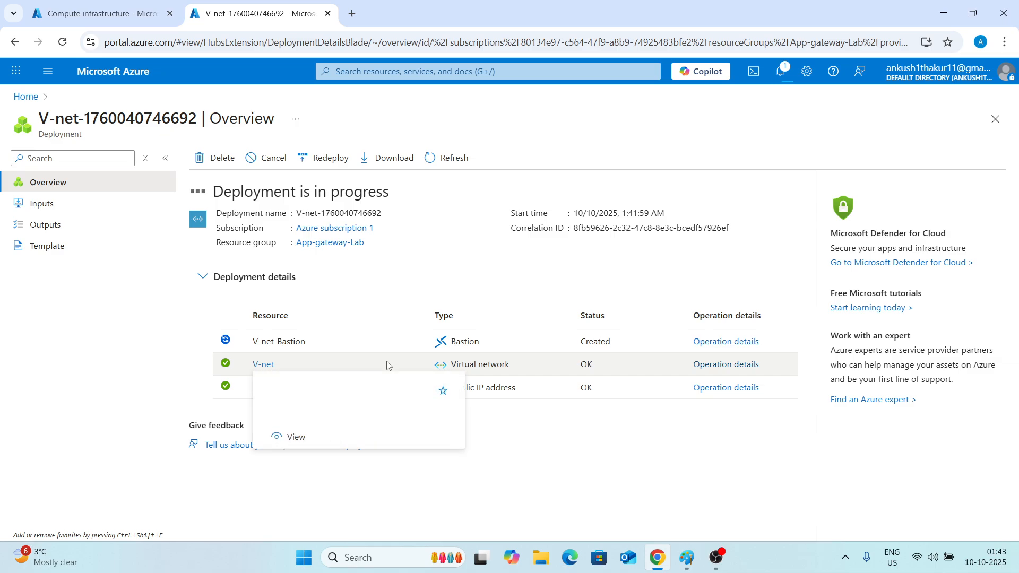
click(45, 21)
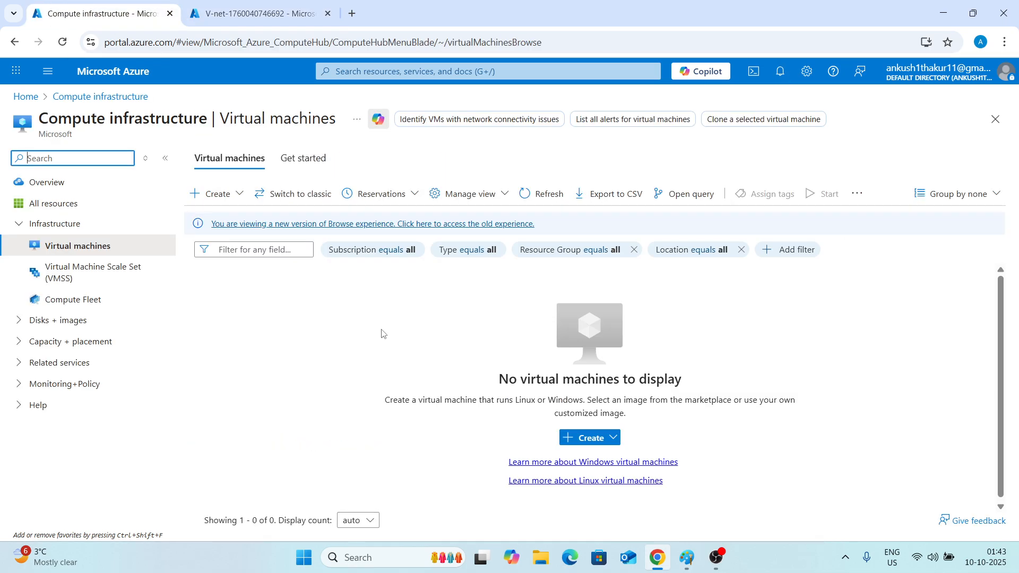
key(ctrl+Tab)
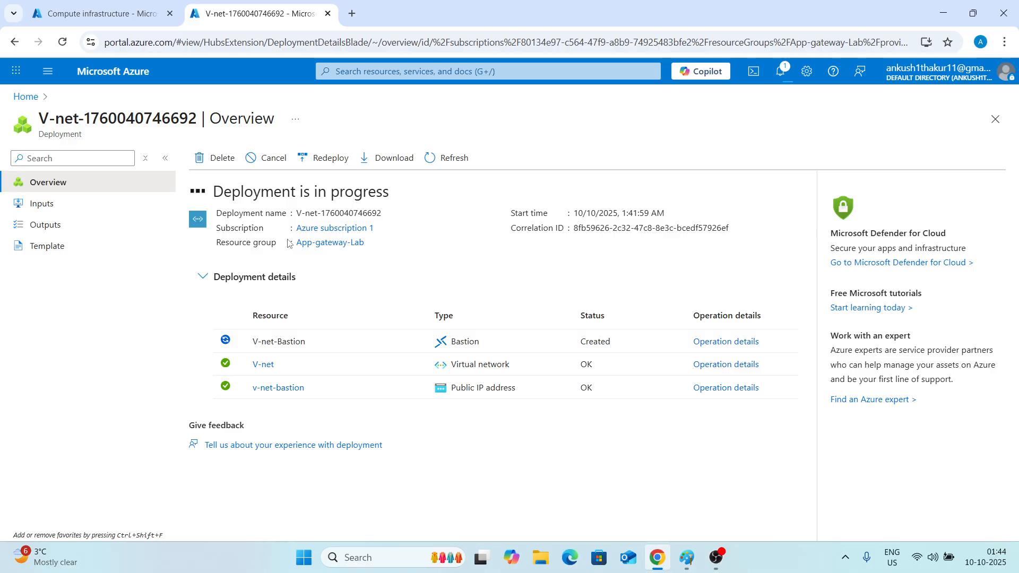
click(106, 13)
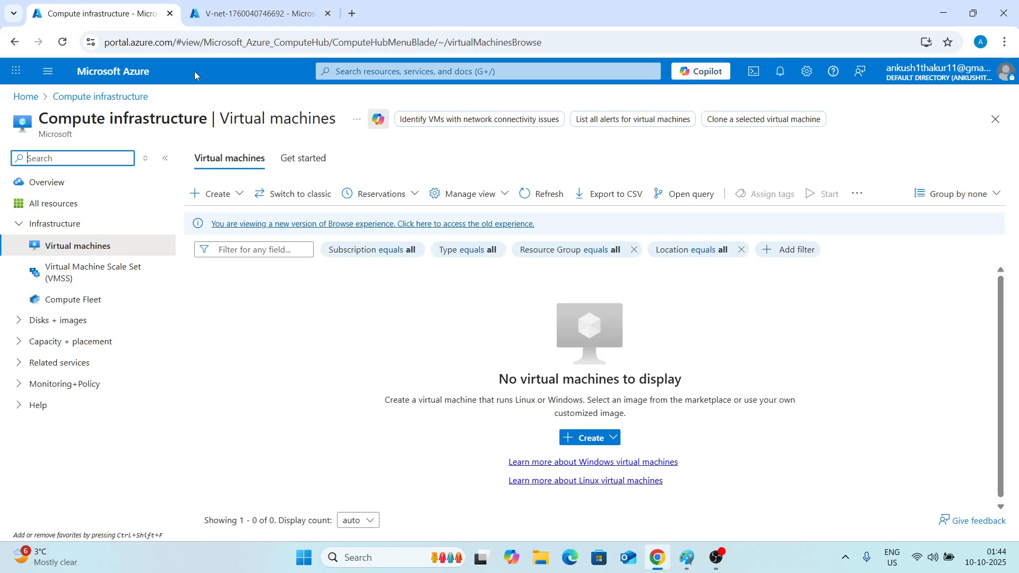
Start creating a new virtual machine and place it in the App-gateway-Lab resource group.
click(592, 437)
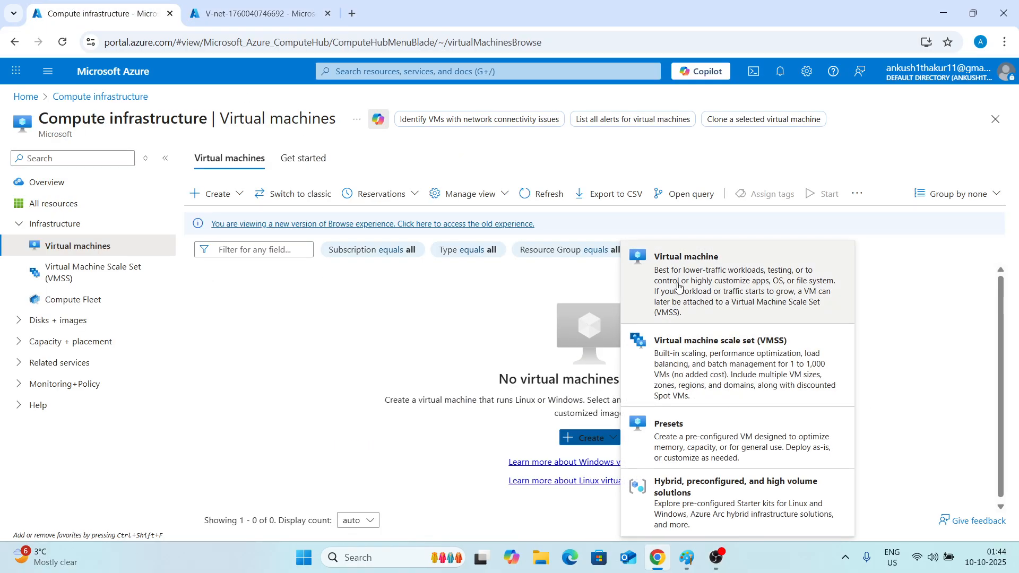
click(731, 283)
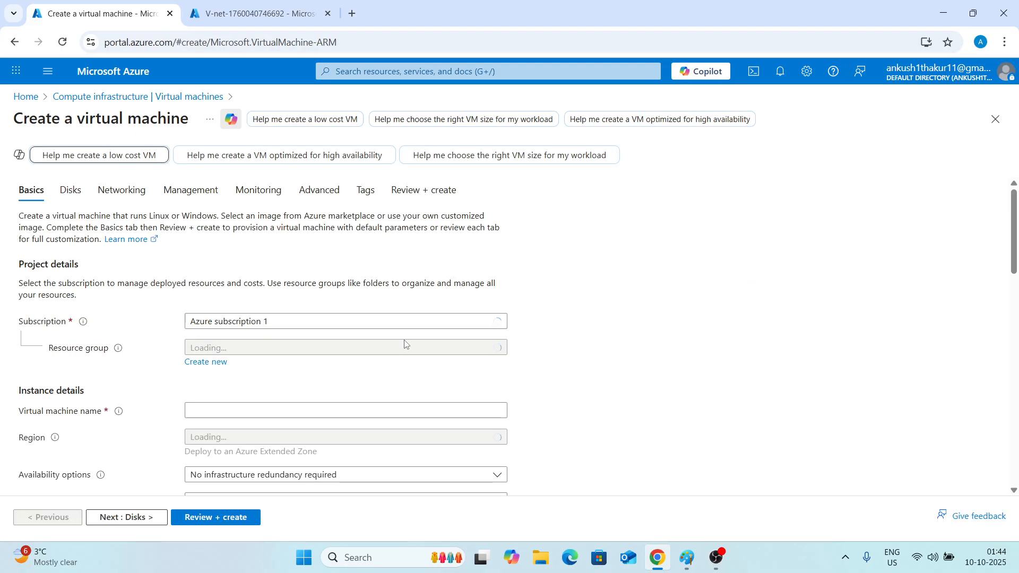
scroll(282, 335, down, 2)
click(282, 215)
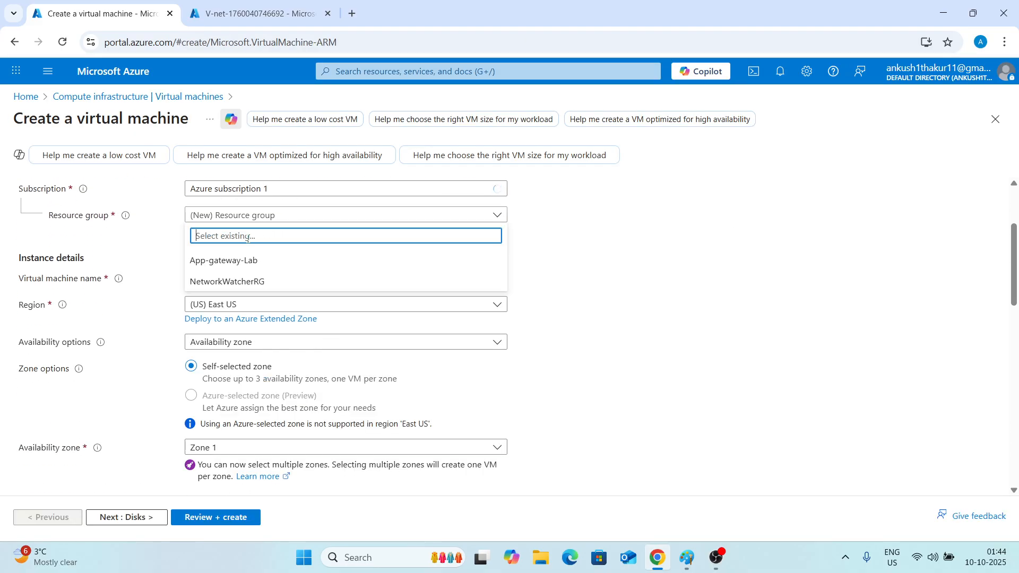
click(240, 267)
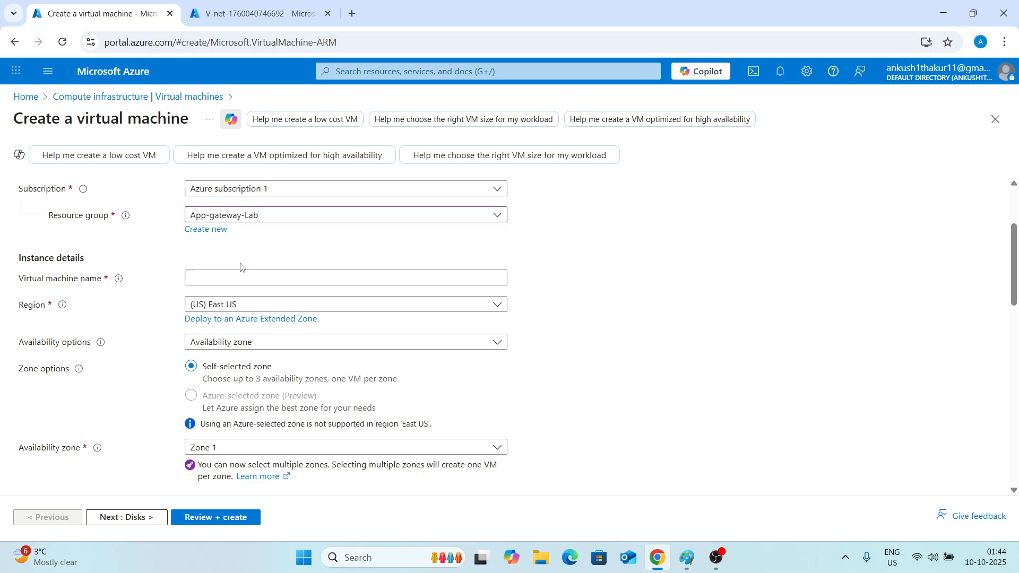
Name the virtual machine VM1 and set availability options to No infrastructure redundancy required.
click(231, 279)
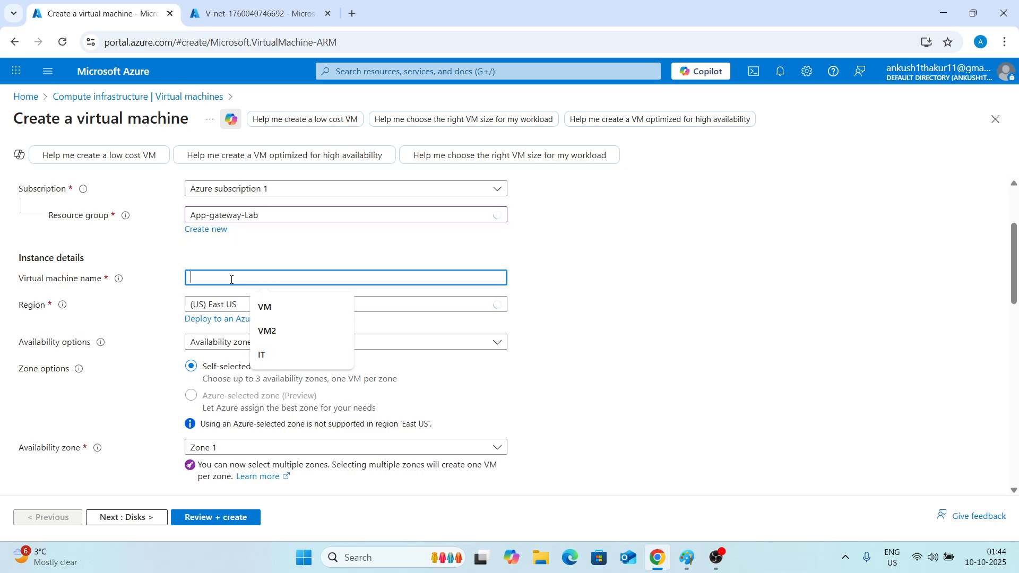
text(VM1)
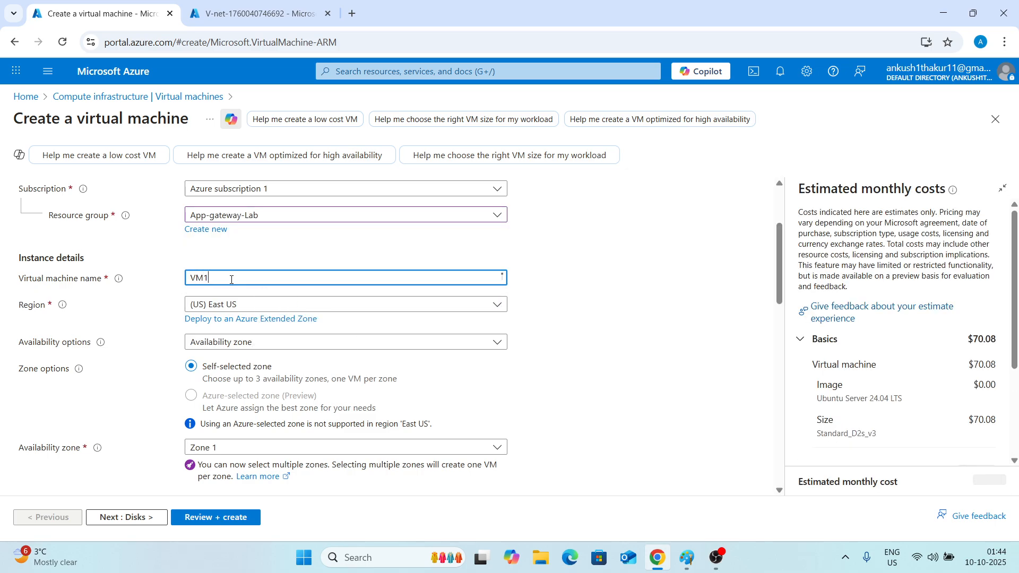
click(293, 337)
click(246, 356)
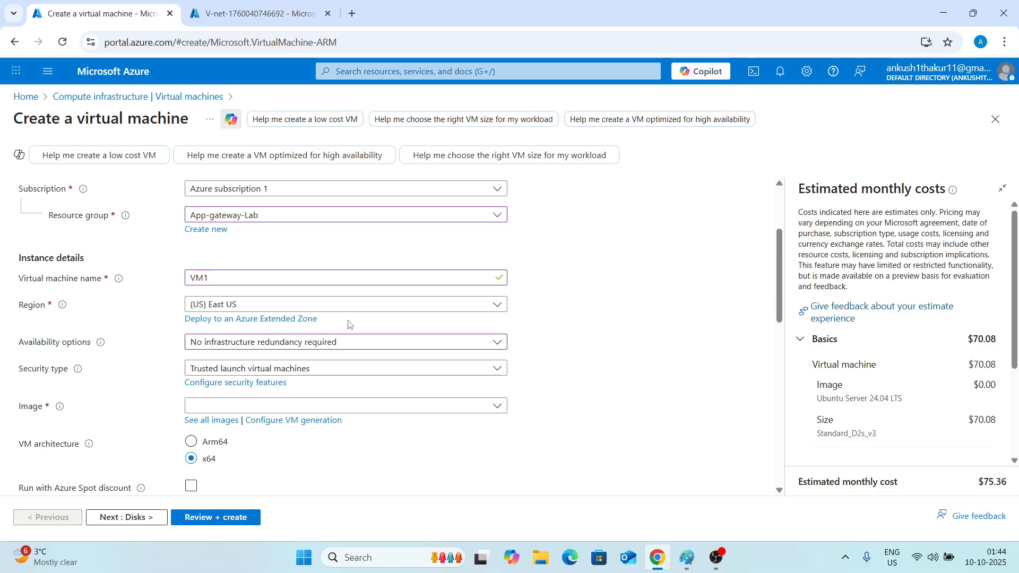
Set the security type to Standard and choose the Windows Server 2019 Datacenter - x64 Gen2 image.
scroll(348, 324, down, 3)
click(328, 237)
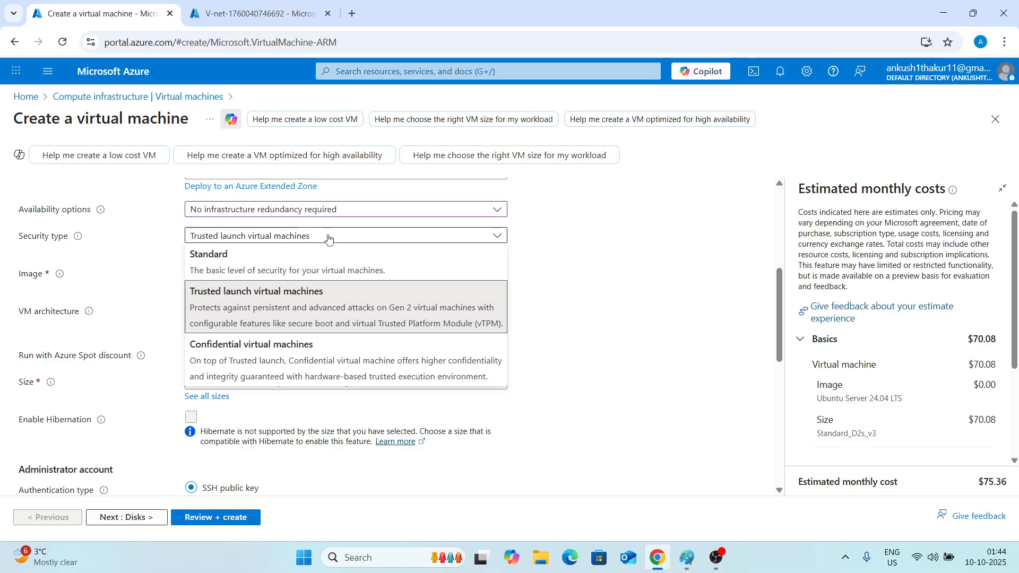
click(374, 266)
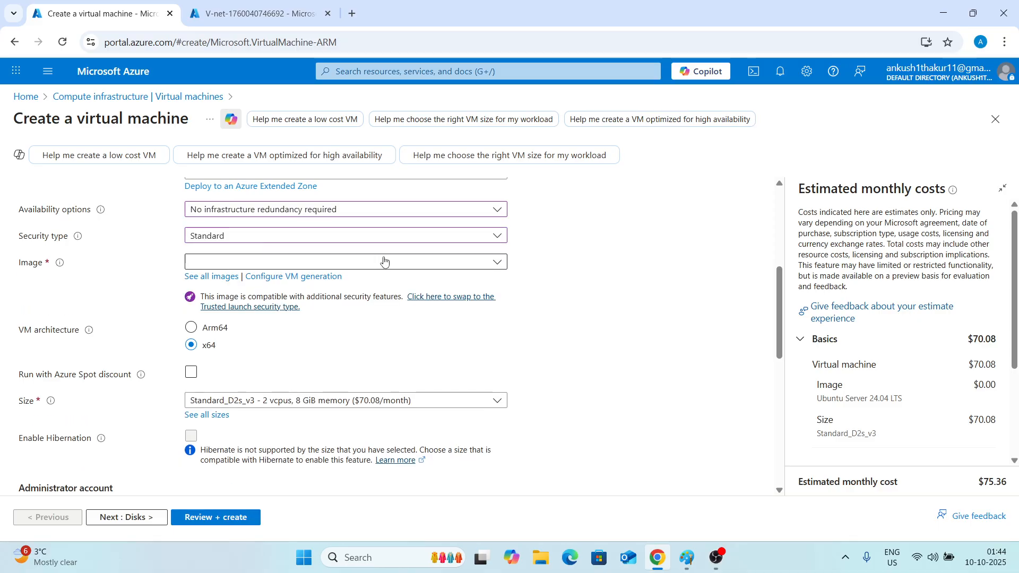
click(499, 262)
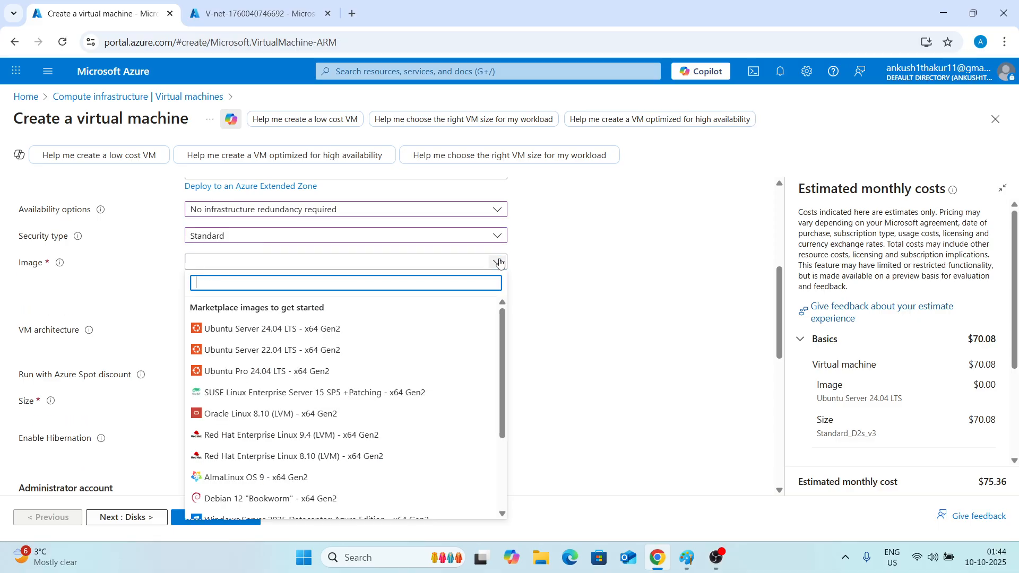
scroll(306, 335, down, 3)
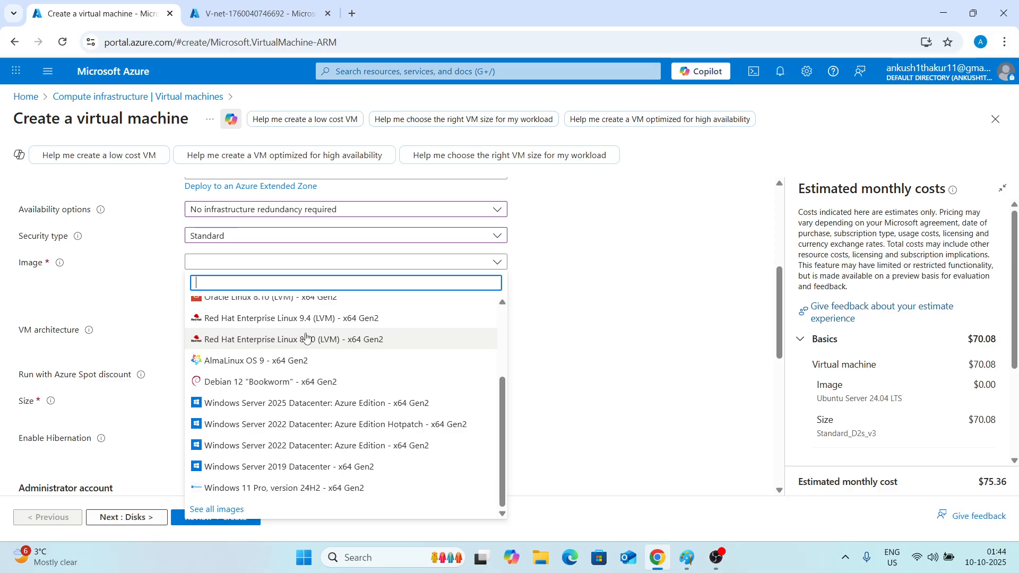
click(298, 467)
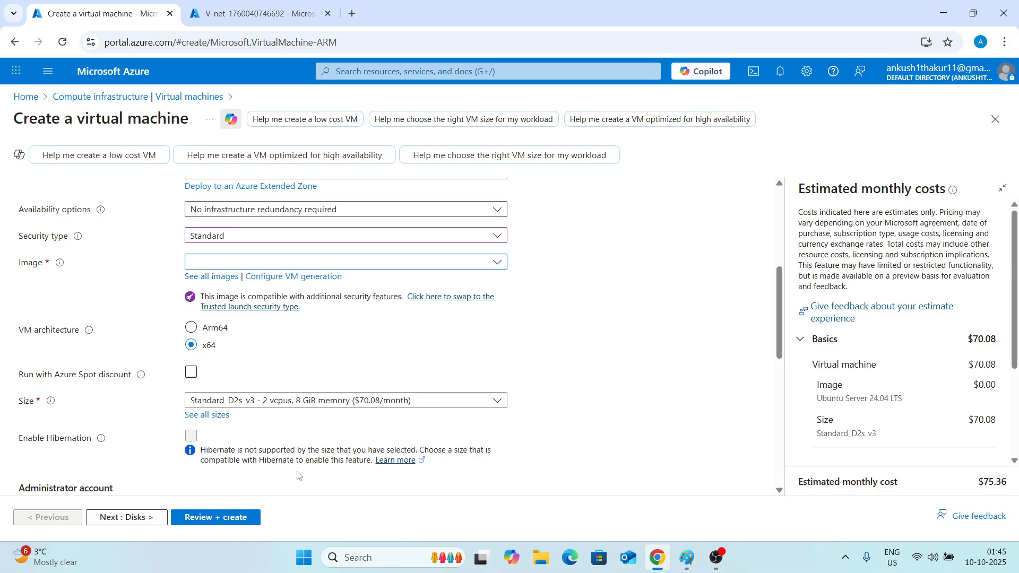
Set the administrator username to IT, then enter and confirm the administrator password.
scroll(291, 355, down, 3)
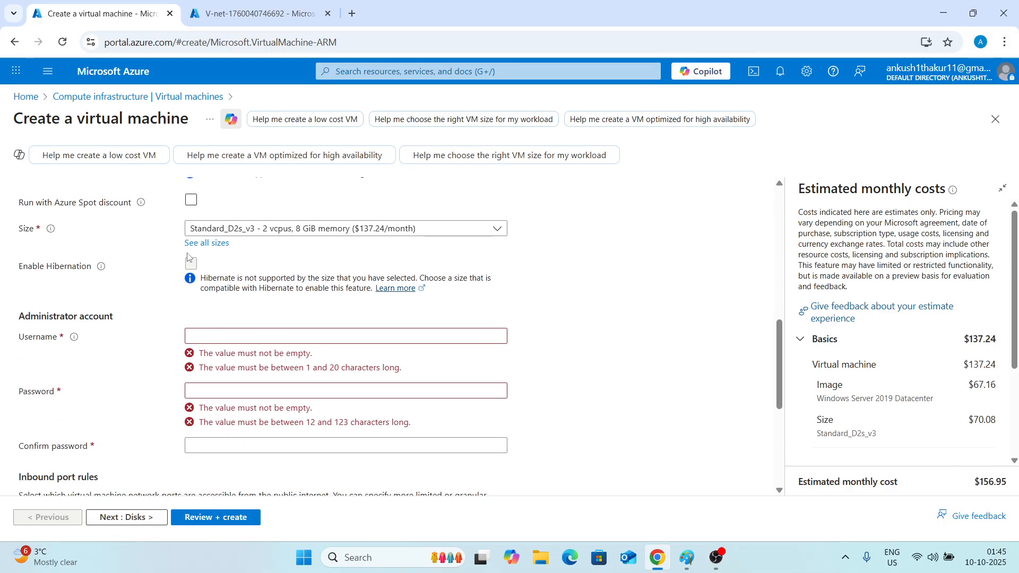
click(263, 334)
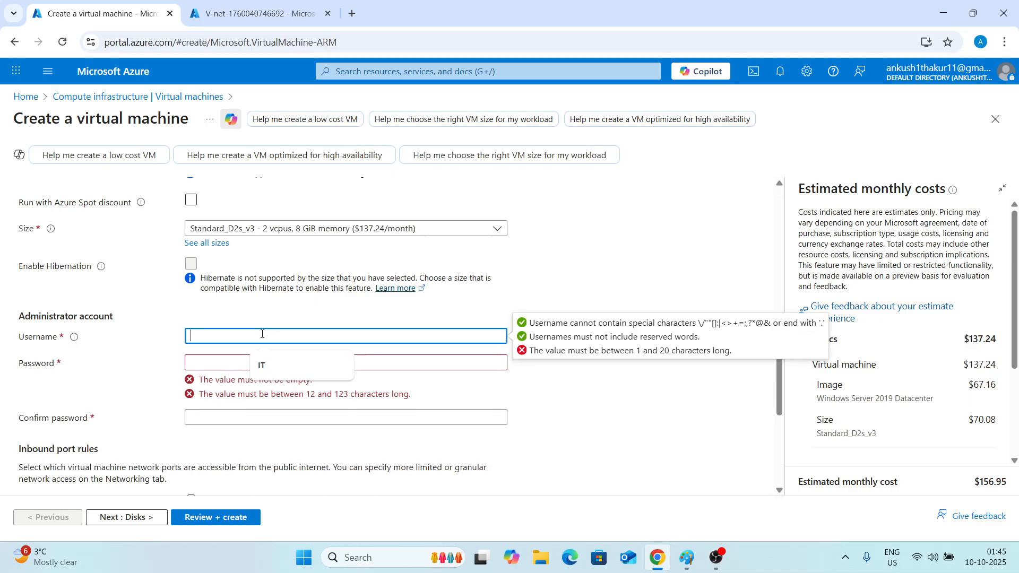
text(IT)
key(Tab)
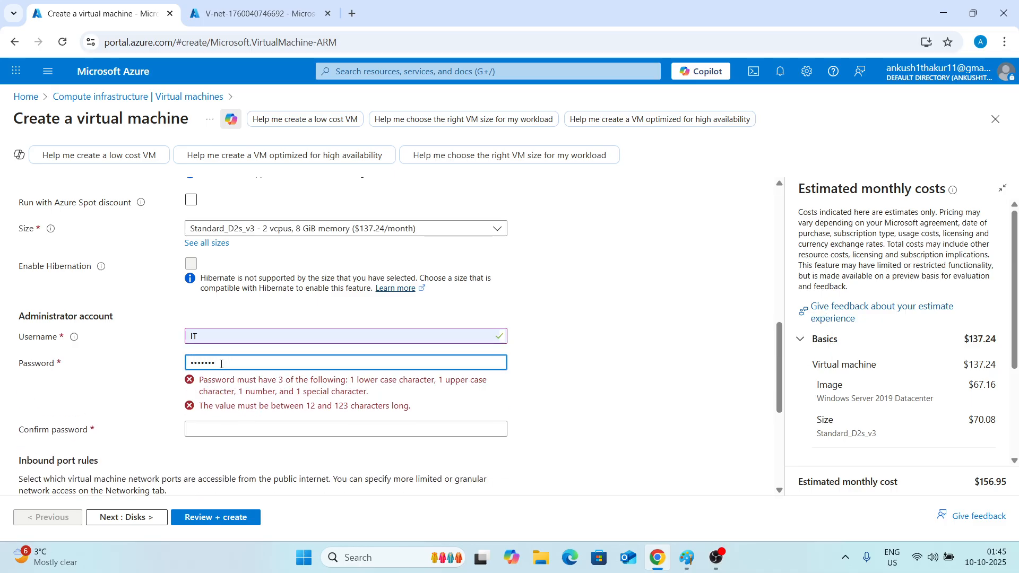
text(1)
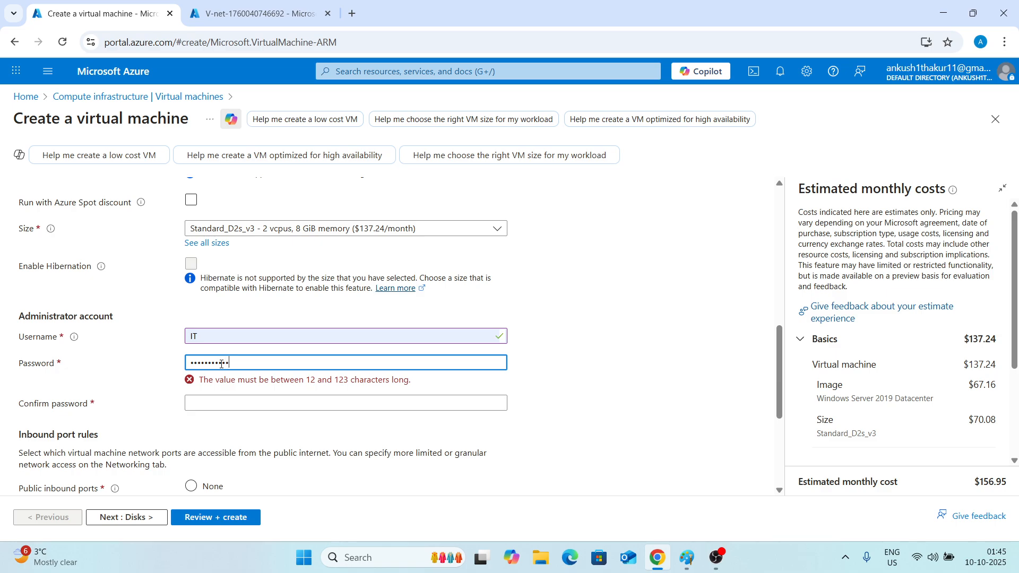
click(231, 390)
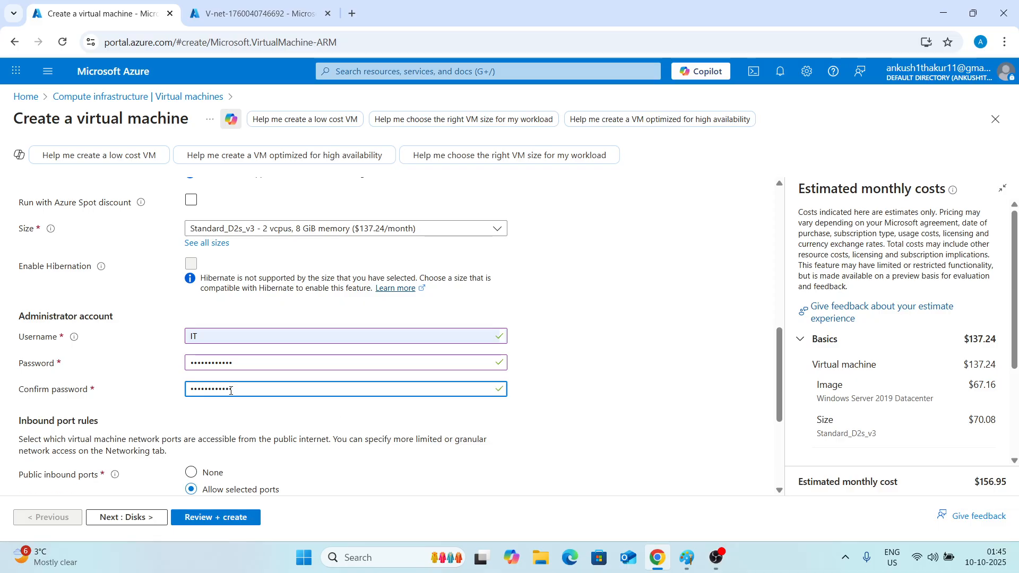
Set public inbound ports to None and continue to the Disks settings.
scroll(230, 391, down, 4)
click(194, 269)
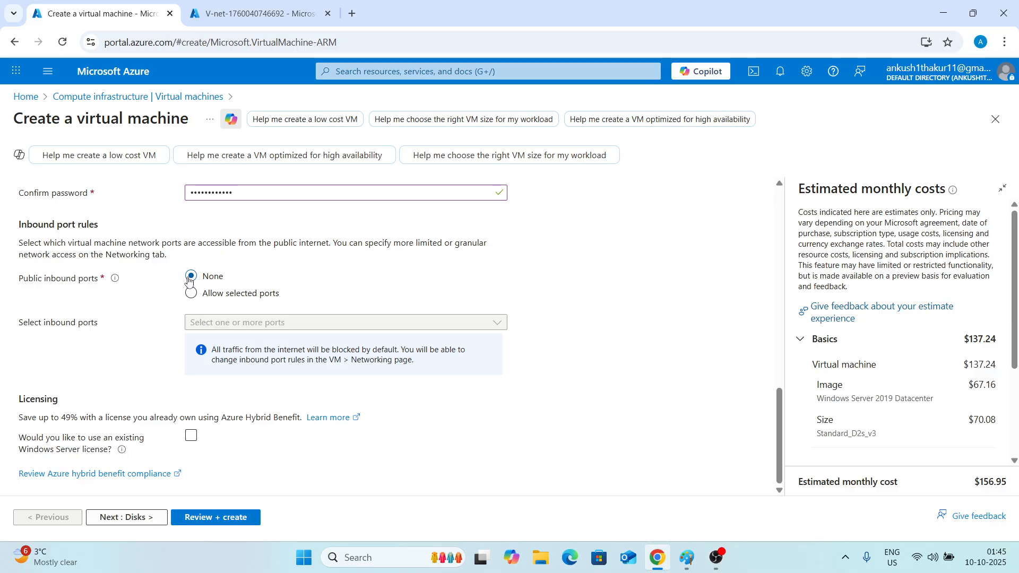
click(125, 517)
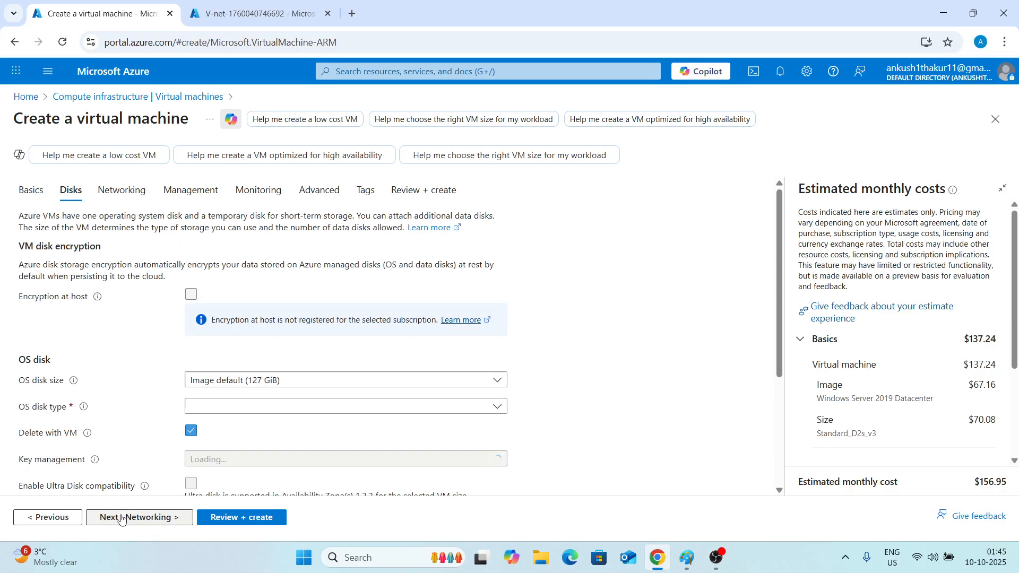
Change the OS disk type to Standard SSD (locally-redundant storage) and continue to Networking.
scroll(123, 388, down, 2)
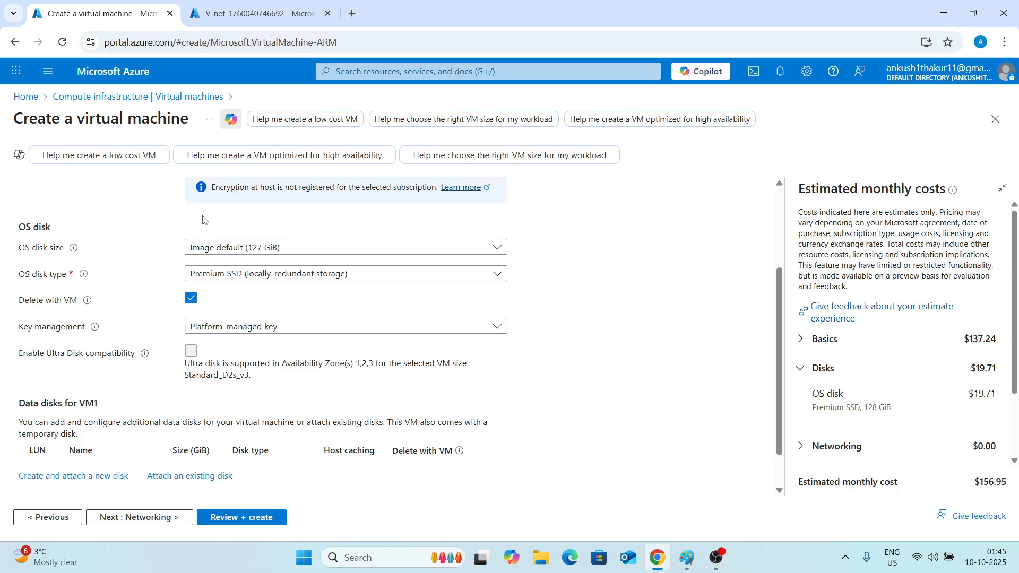
click(252, 250)
click(229, 265)
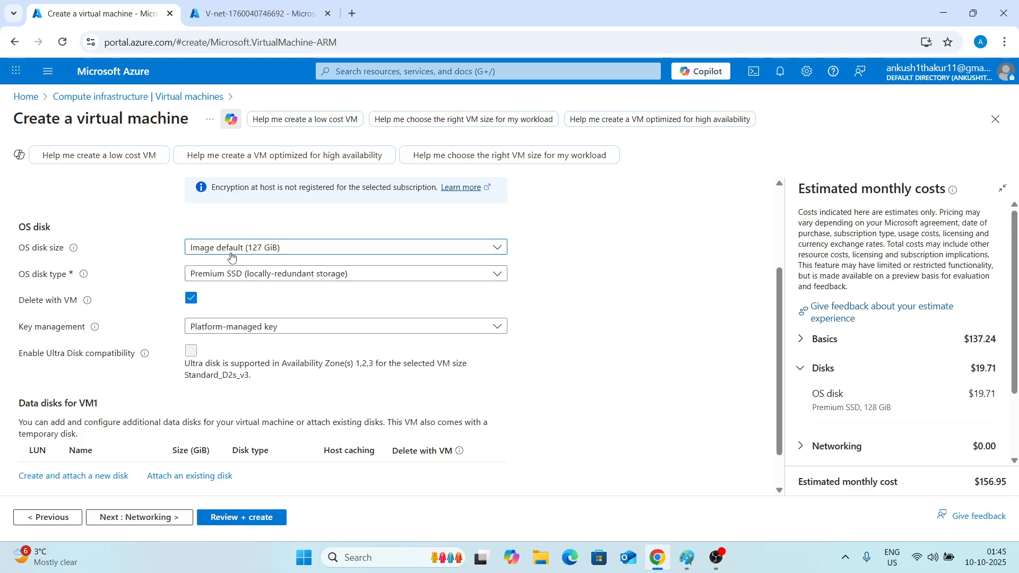
click(236, 272)
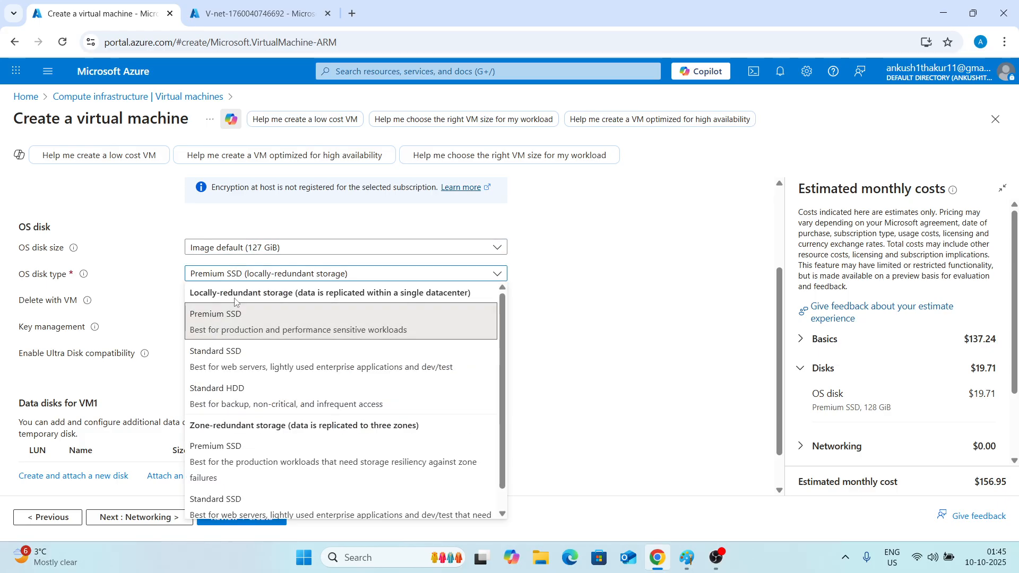
click(212, 354)
scroll(175, 425, down, 2)
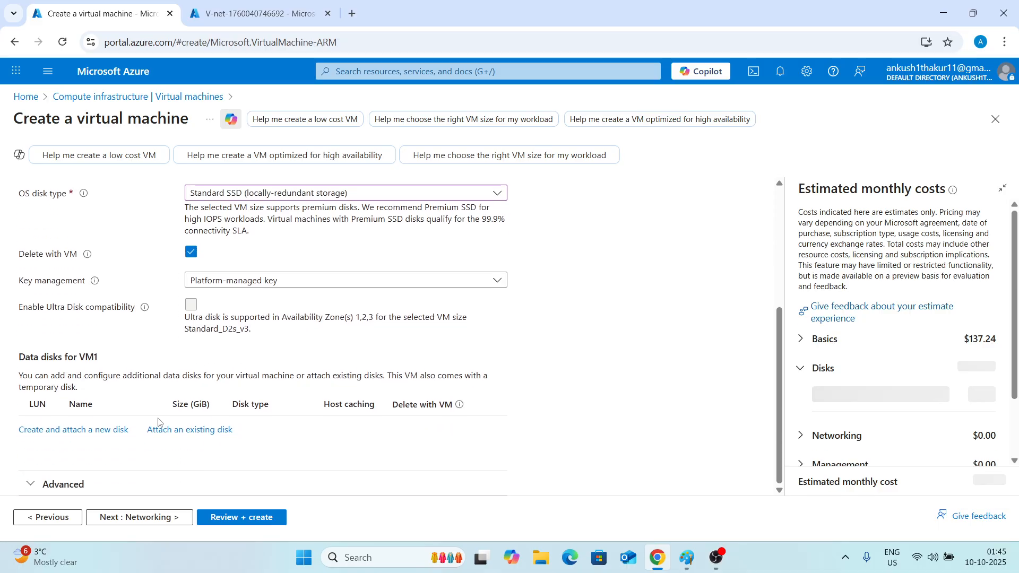
click(152, 523)
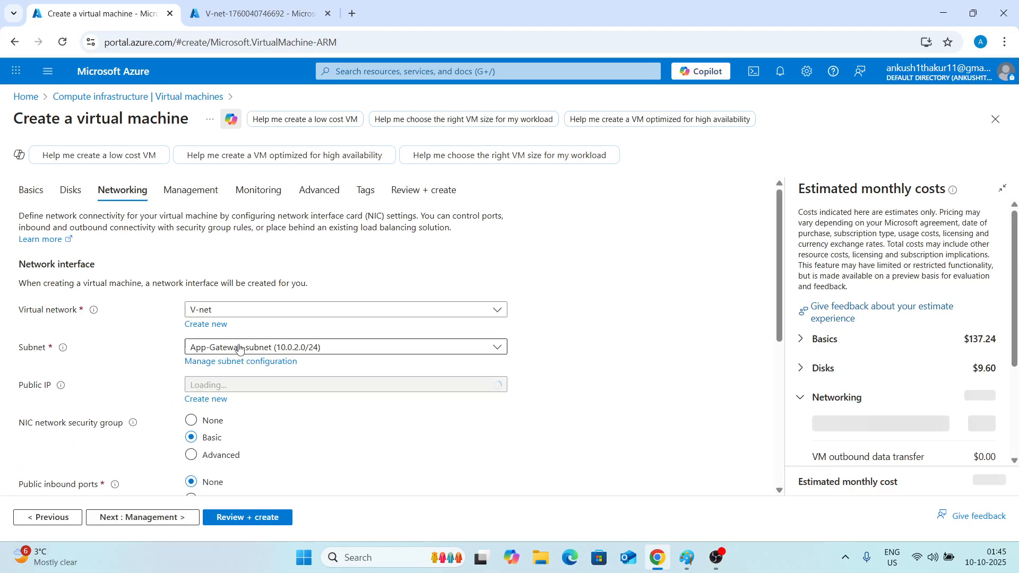
Place the VM in the default (10.0.0.0/24) subnet and set its public IP to None.
click(238, 348)
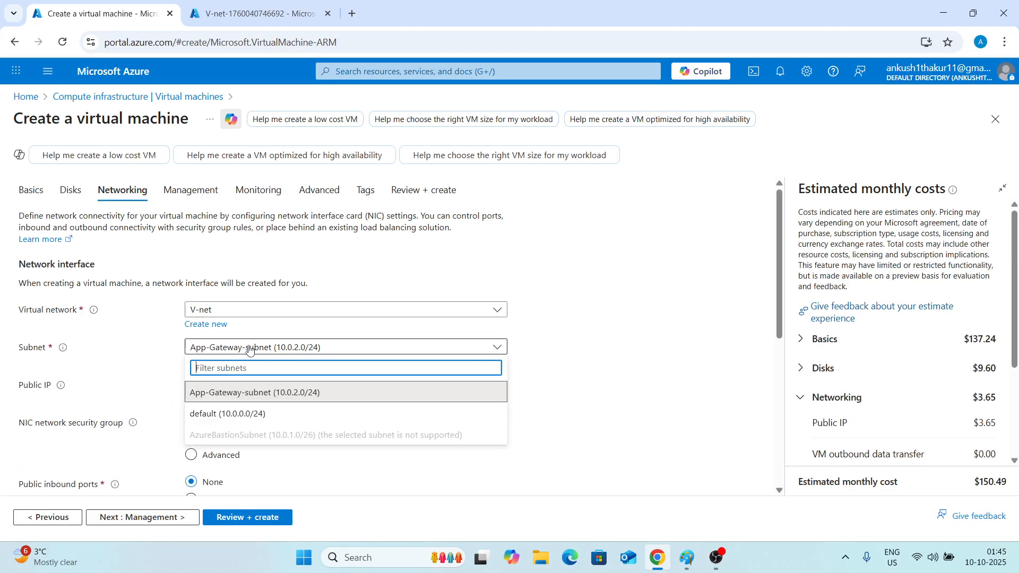
click(236, 418)
scroll(236, 371, down, 2)
click(223, 257)
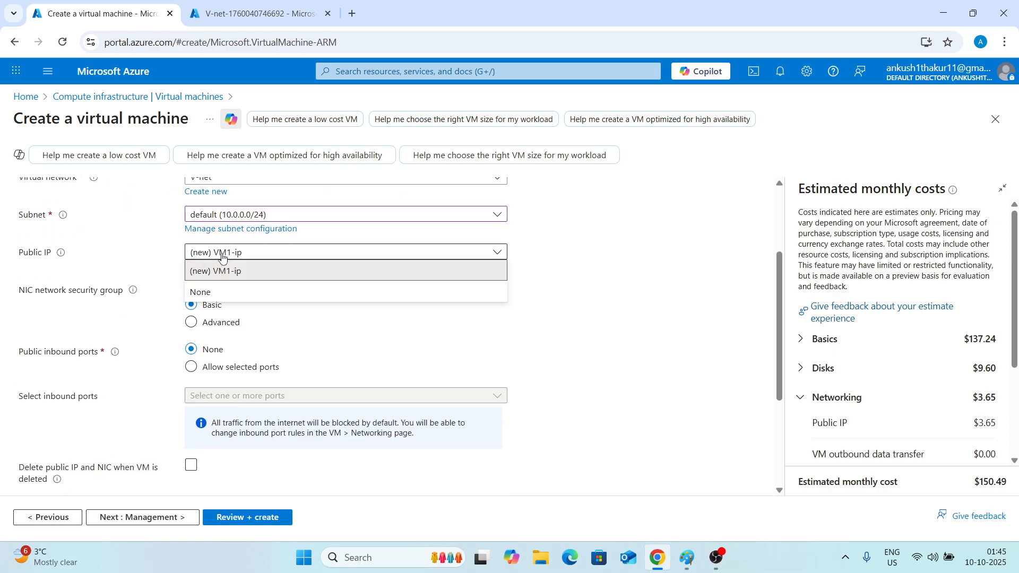
click(200, 292)
Enable deleting the NIC when the VM is deleted and continue to the Management settings.
scroll(165, 278, down, 1)
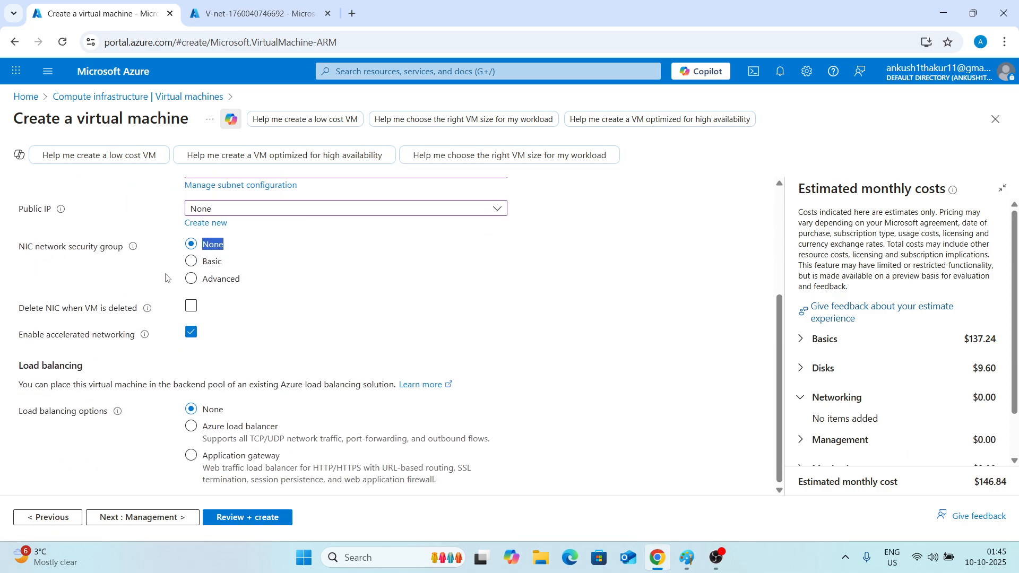
click(191, 301)
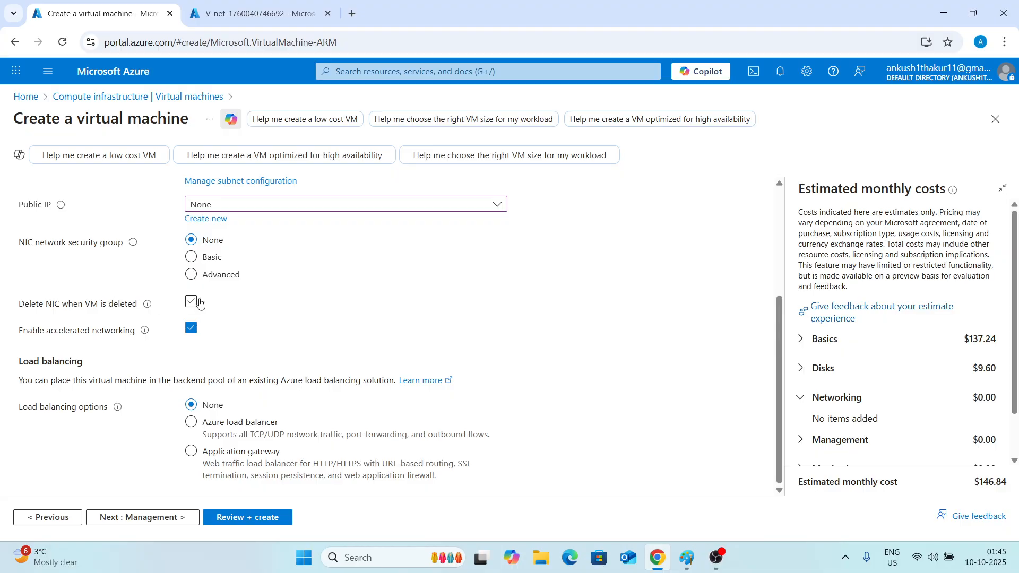
click(151, 518)
scroll(195, 378, down, 3)
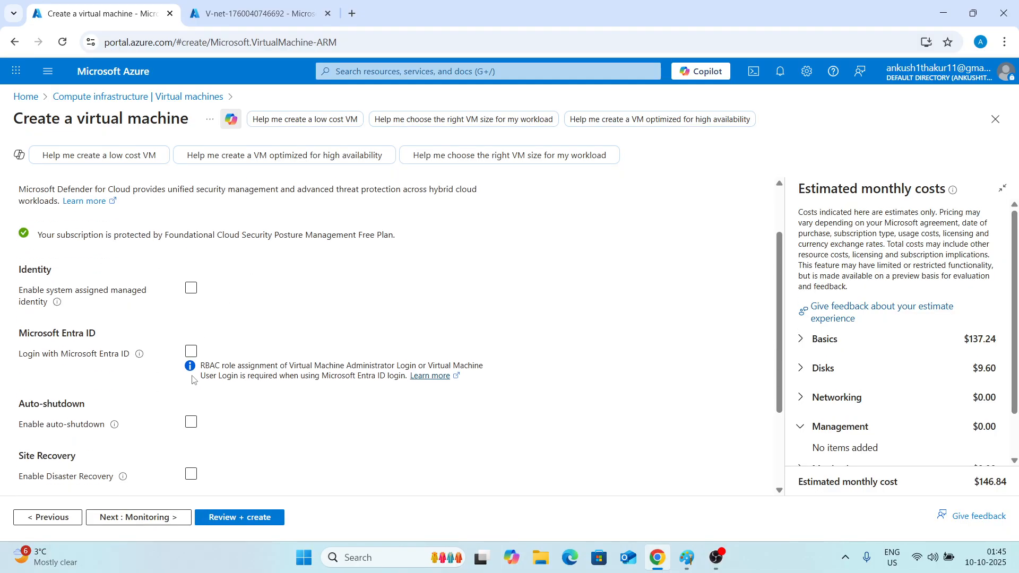
Disable boot diagnostics in the Monitoring settings and go to Review + create.
click(136, 517)
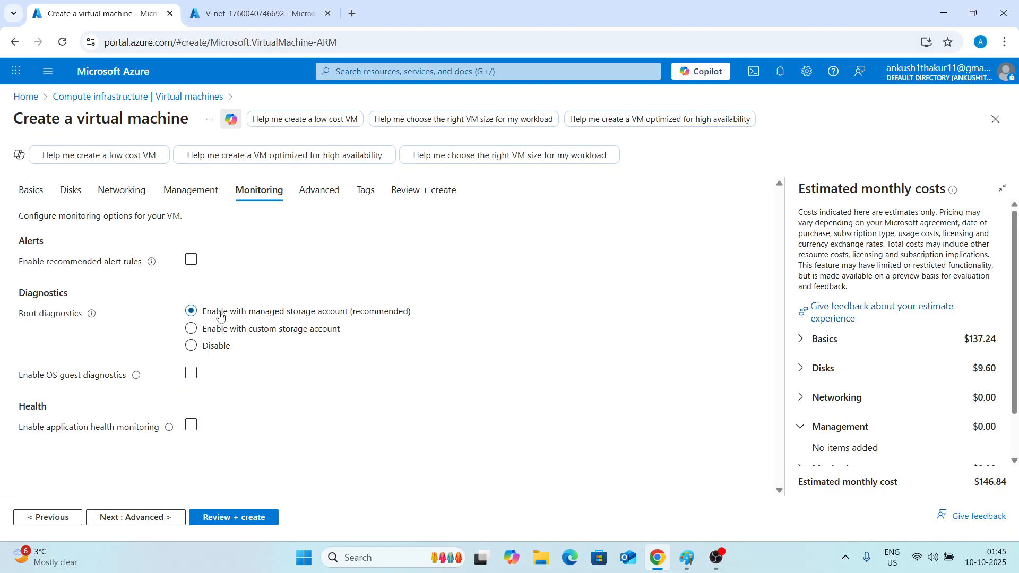
click(192, 346)
click(216, 518)
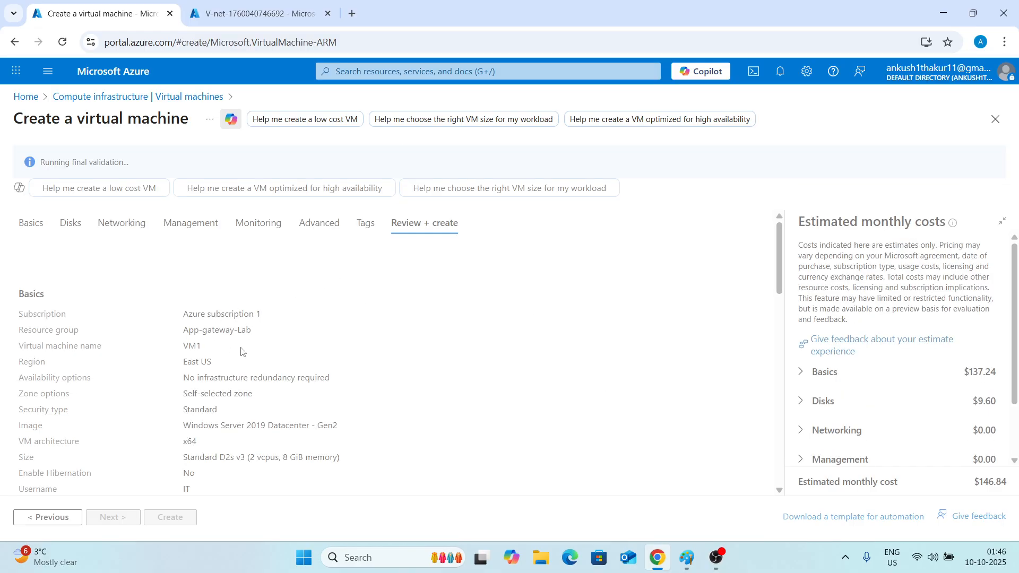
Duplicate the virtual machine creation browser tab.
click(211, 3)
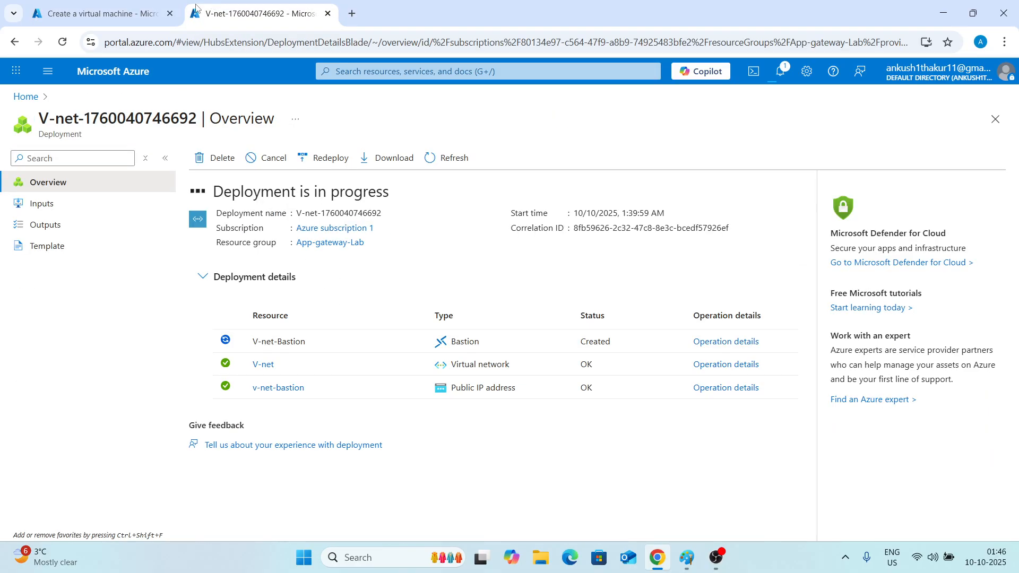
right_click(91, 17)
click(138, 139)
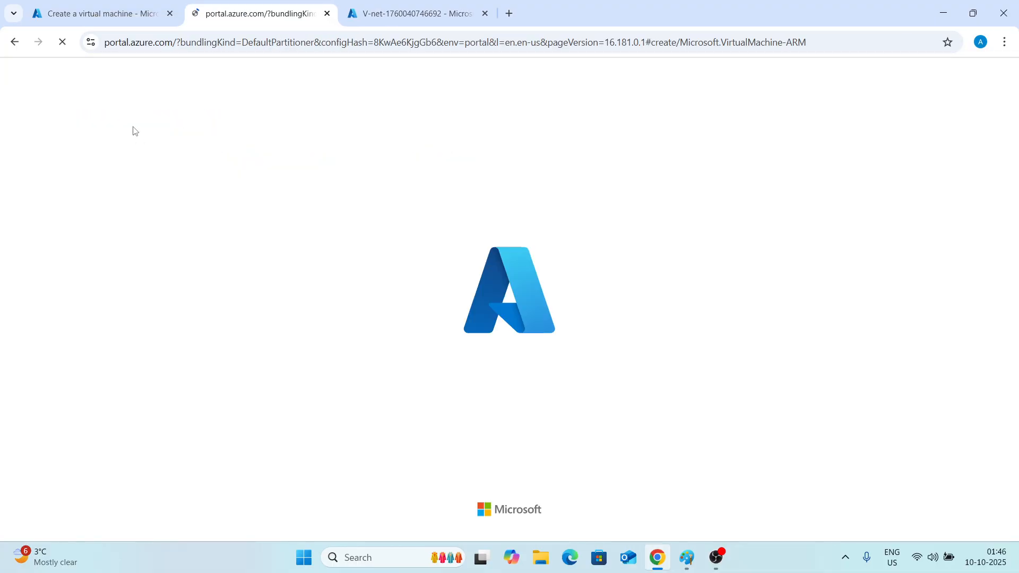
Create VM1, then switch to the duplicated tab's new virtual machine form.
click(103, 14)
scroll(250, 343, down, 6)
click(170, 518)
click(414, 13)
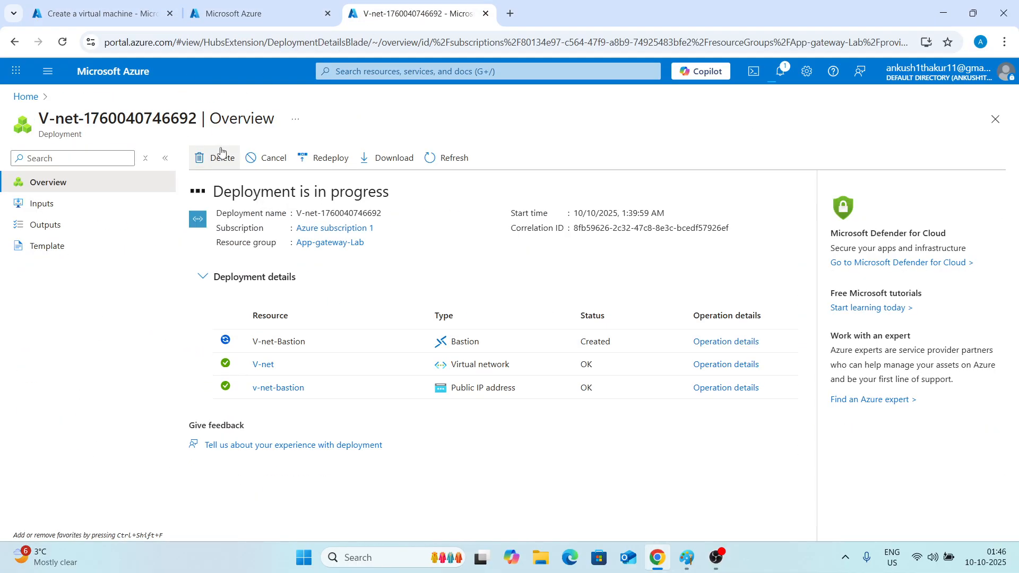
click(239, 13)
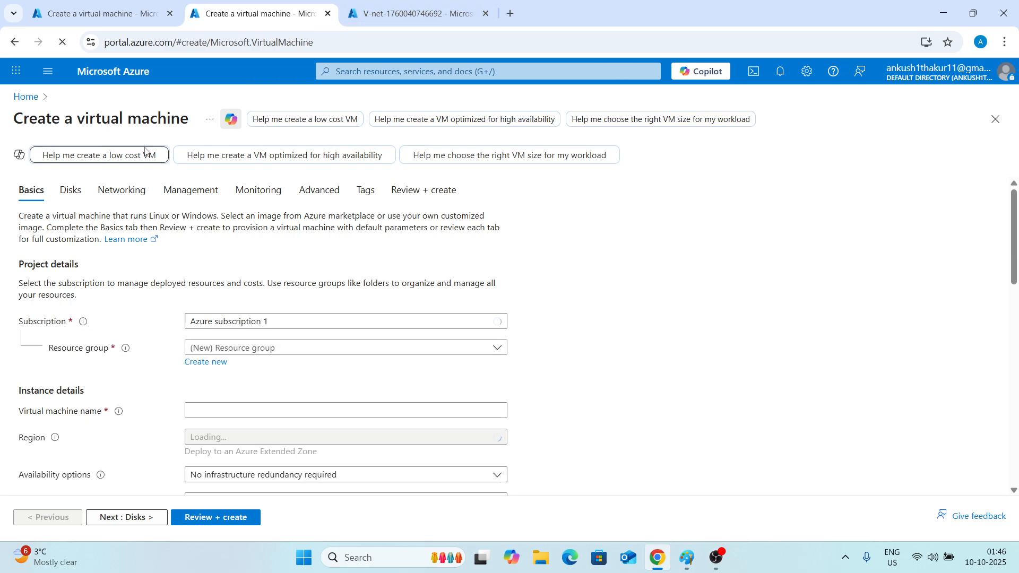
Select the App-gateway-Lab resource group and name the second virtual machine VM2.
scroll(239, 319, down, 3)
click(236, 215)
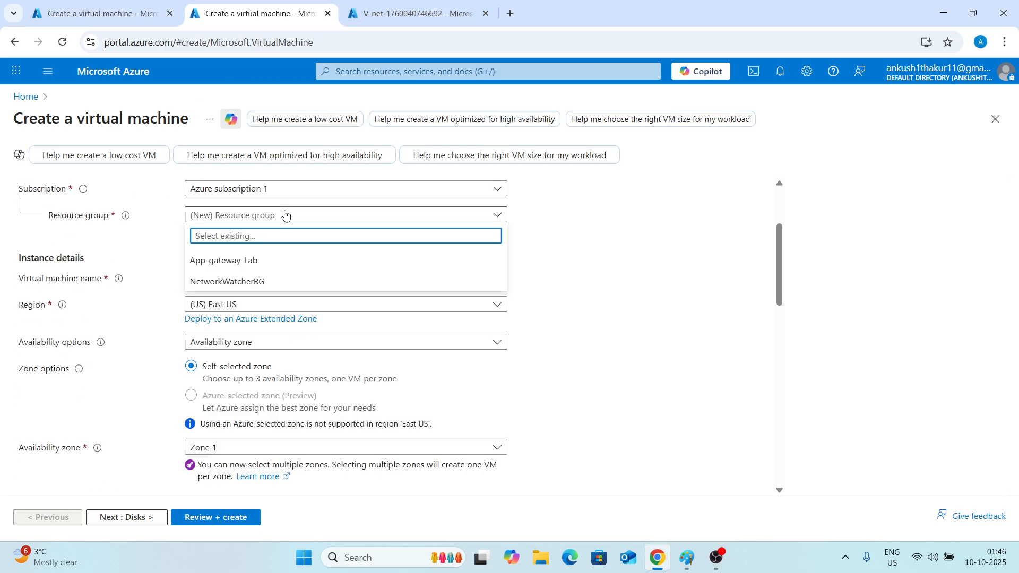
click(223, 260)
click(235, 271)
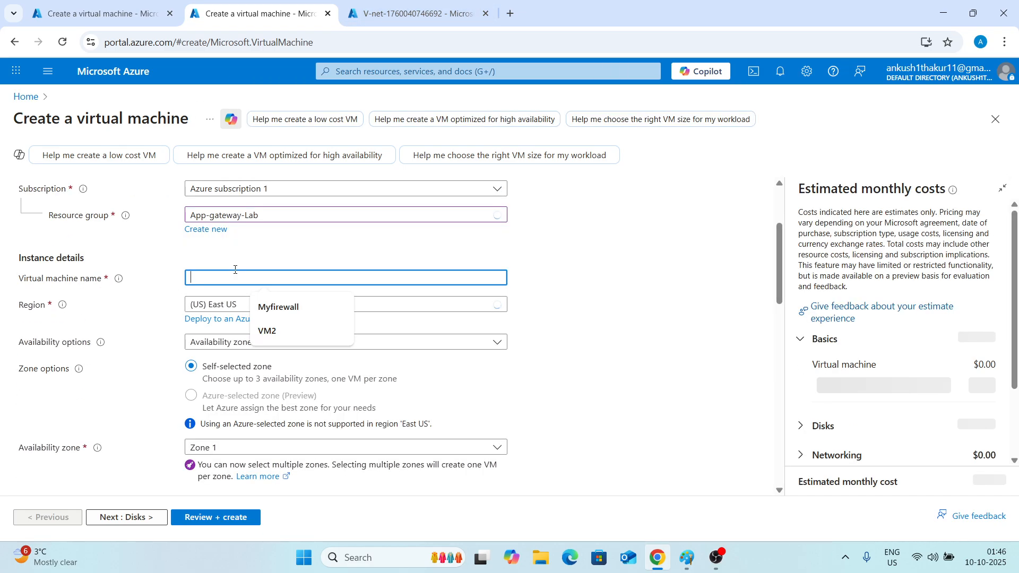
click(267, 331)
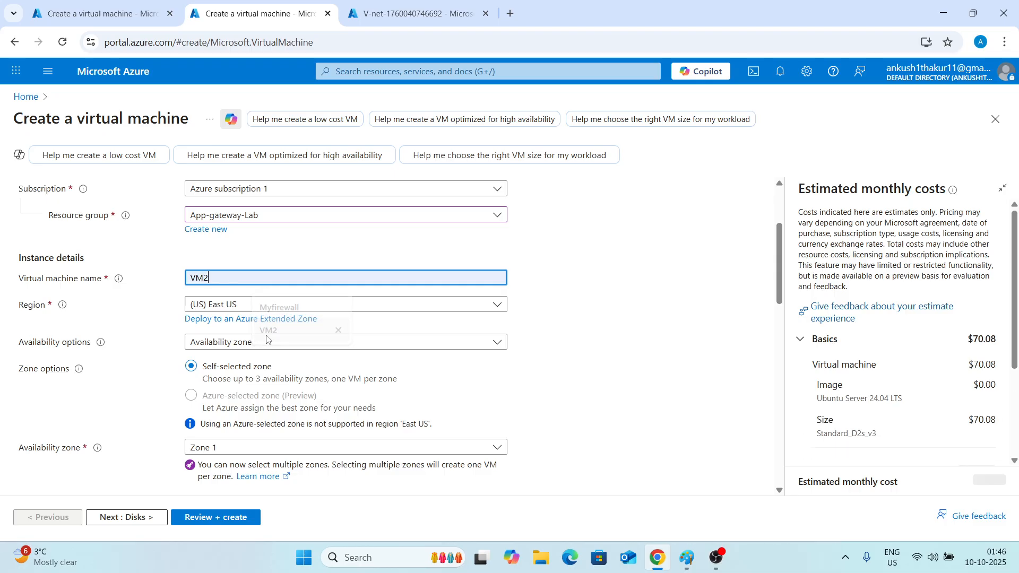
Set availability to no infrastructure redundancy required and the security type to Standard.
click(222, 344)
click(271, 361)
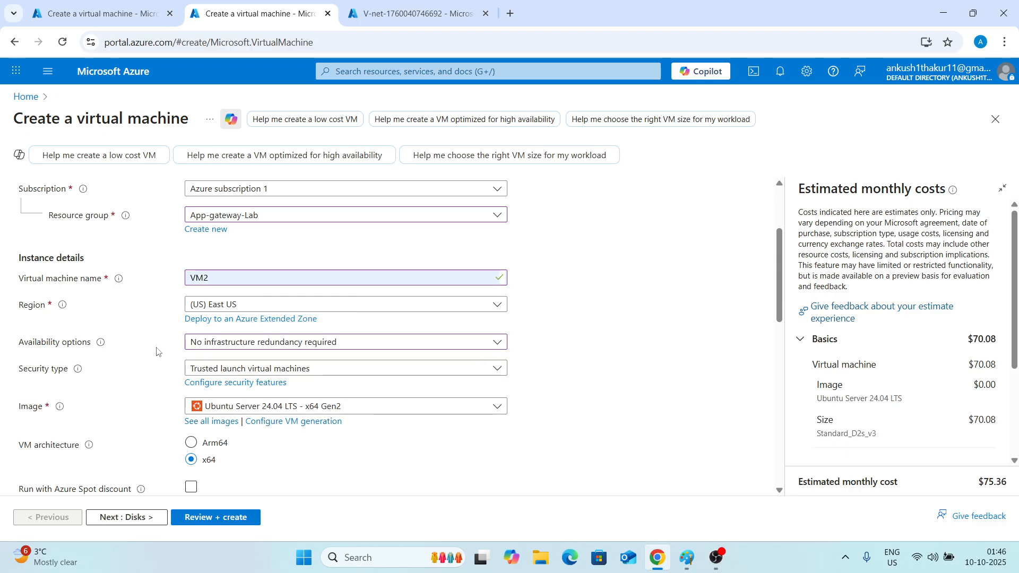
scroll(242, 241, down, 2)
click(243, 239)
click(244, 256)
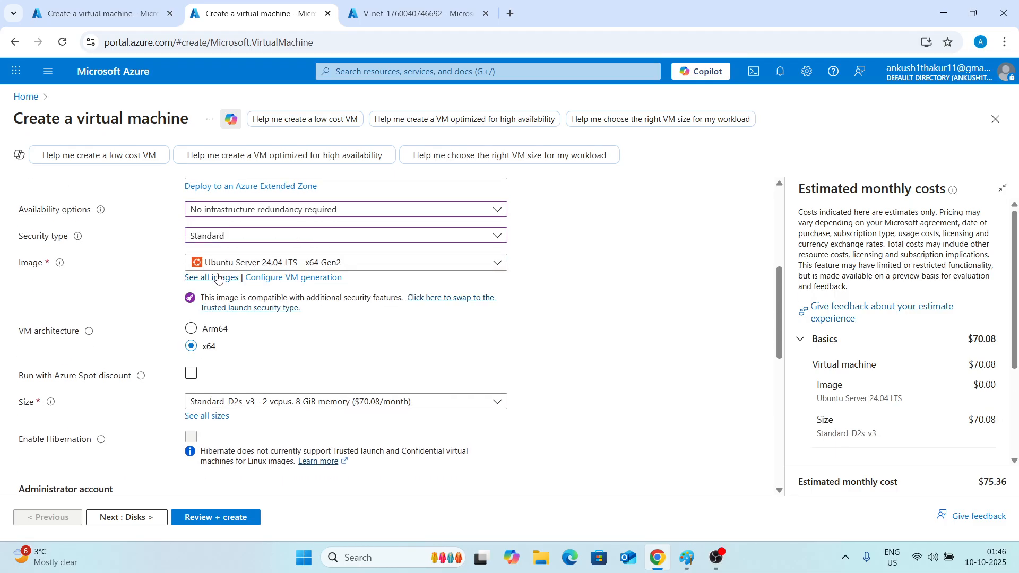
Choose the Windows Server 2019 Datacenter image for VM2.
click(268, 262)
scroll(268, 416, down, 3)
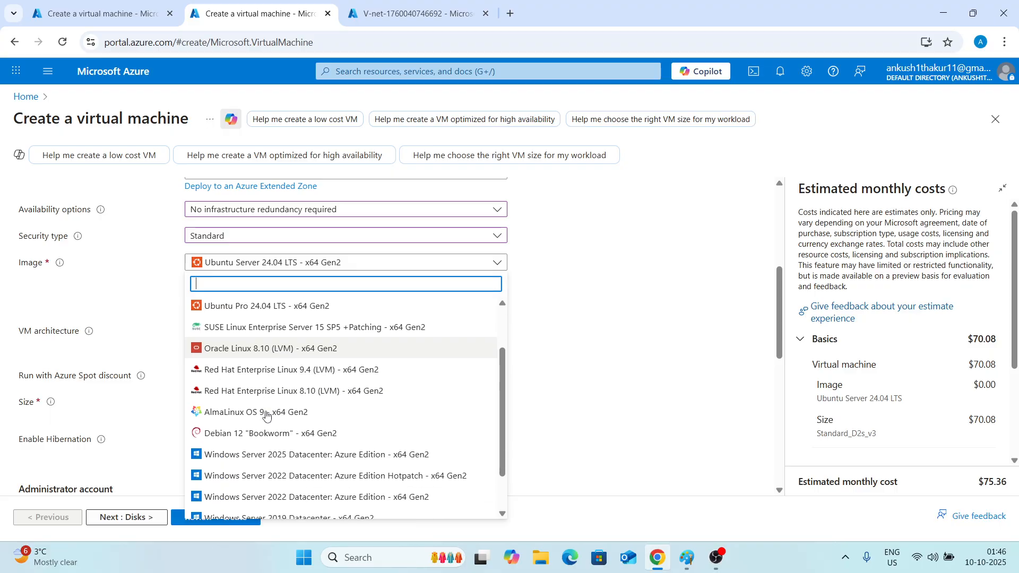
click(271, 466)
scroll(155, 318, down, 2)
scroll(228, 315, down, 5)
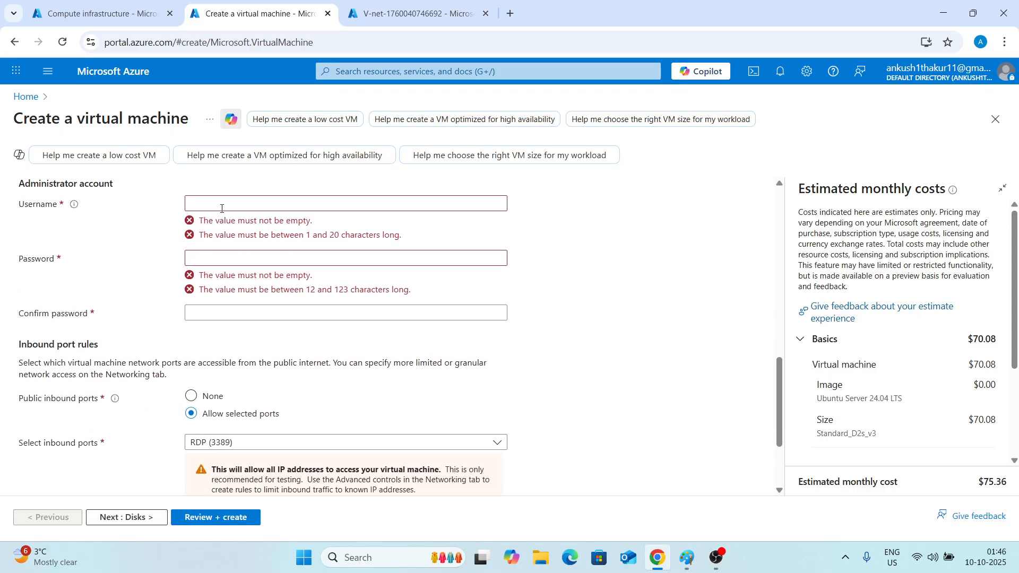
Enter the administrator username IT, then the account password and its confirmation.
click(265, 203)
click(267, 288)
click(226, 230)
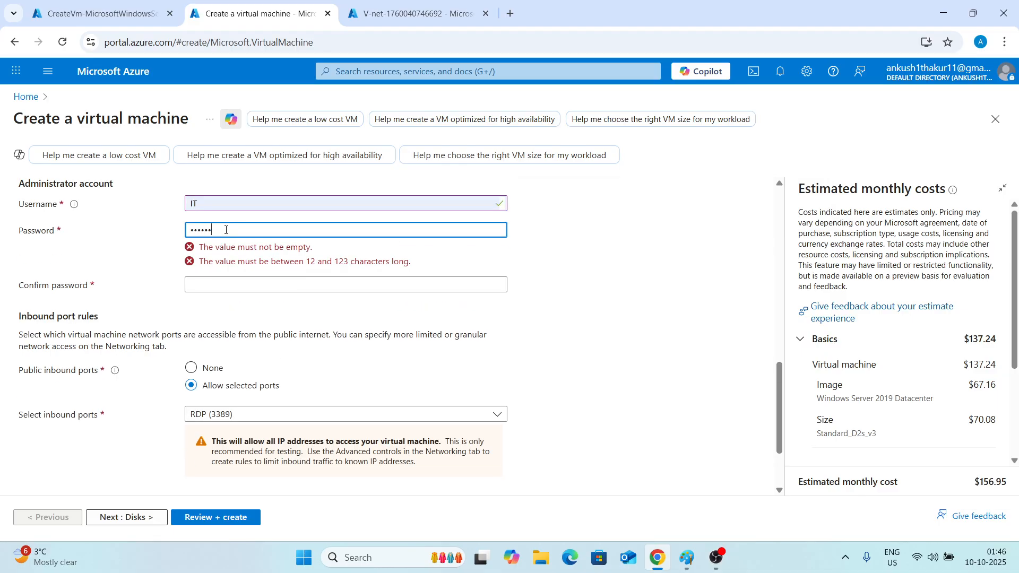
text(••••••••••••)
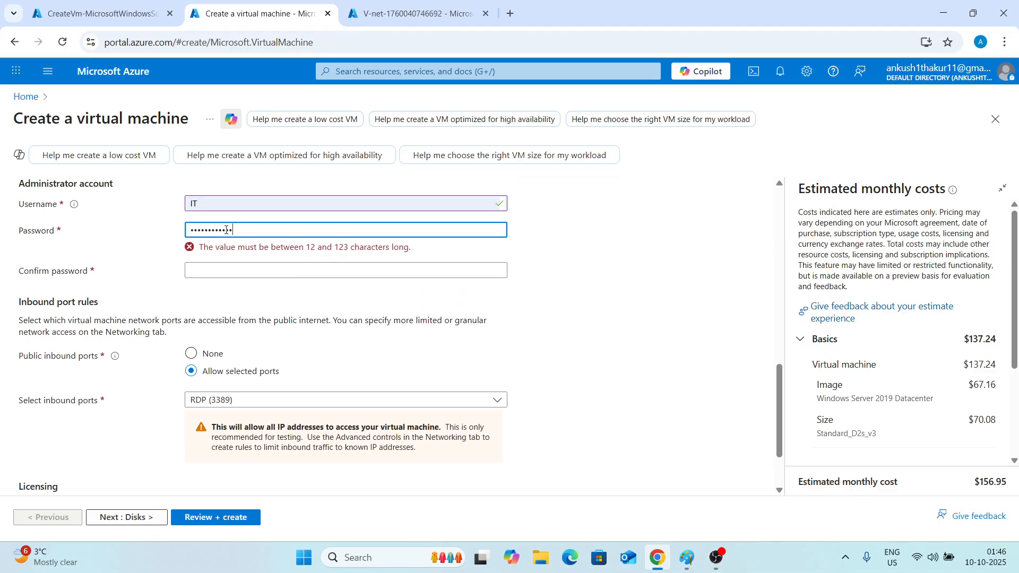
click(228, 260)
text(••)
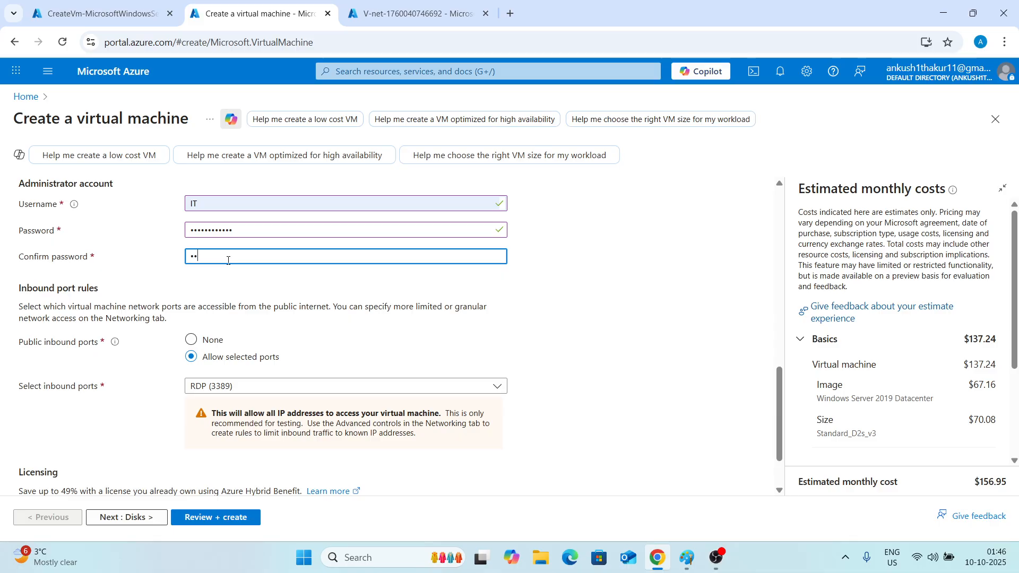
text(••••••••••)
Set public inbound ports to None and continue to the Disks settings.
scroll(228, 260, down, 1)
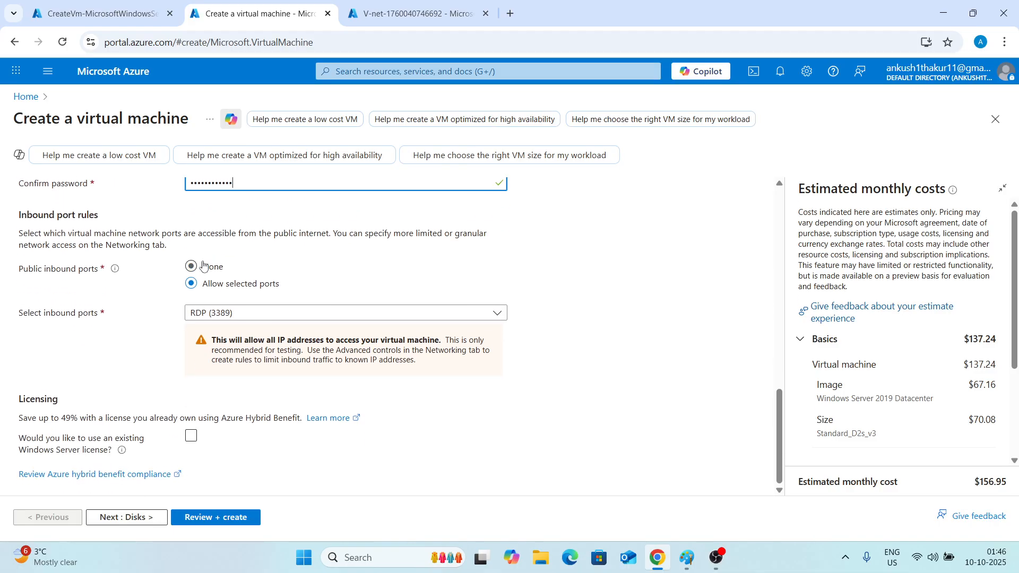
click(191, 275)
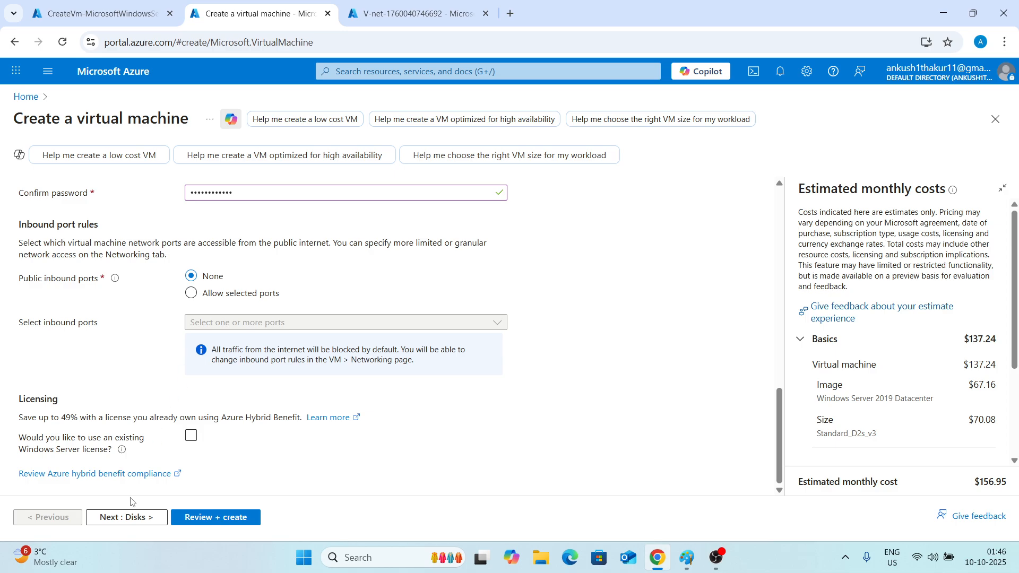
click(130, 517)
Set the OS disk type to Standard SSD (locally-redundant storage) and continue to Networking.
scroll(163, 404, down, 3)
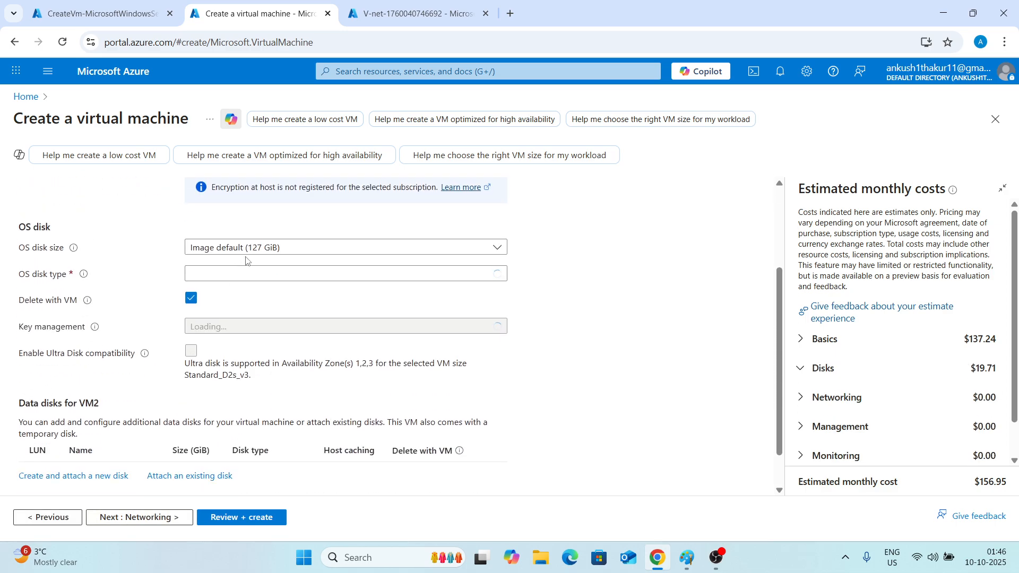
click(243, 275)
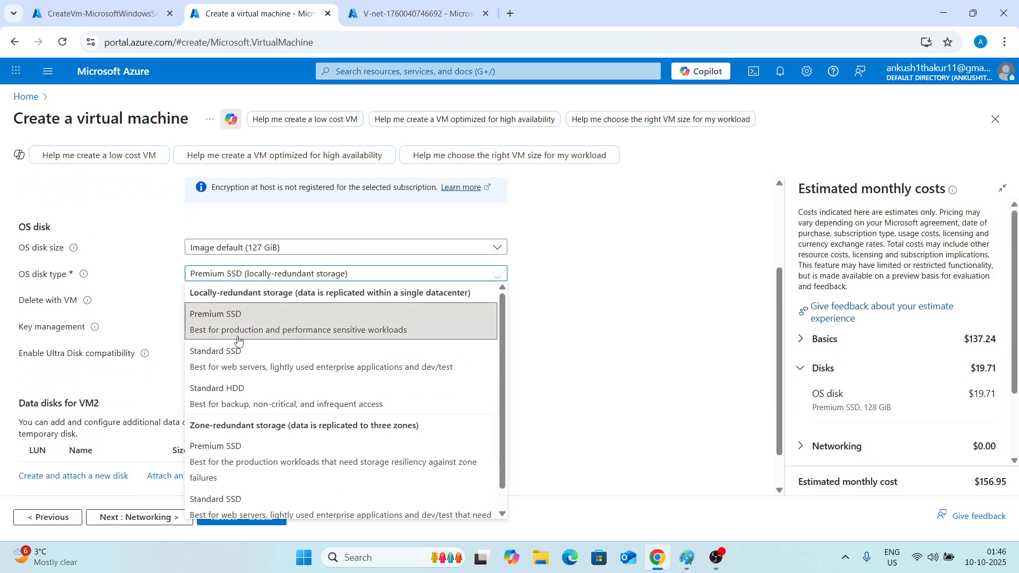
click(236, 362)
scroll(178, 356, down, 2)
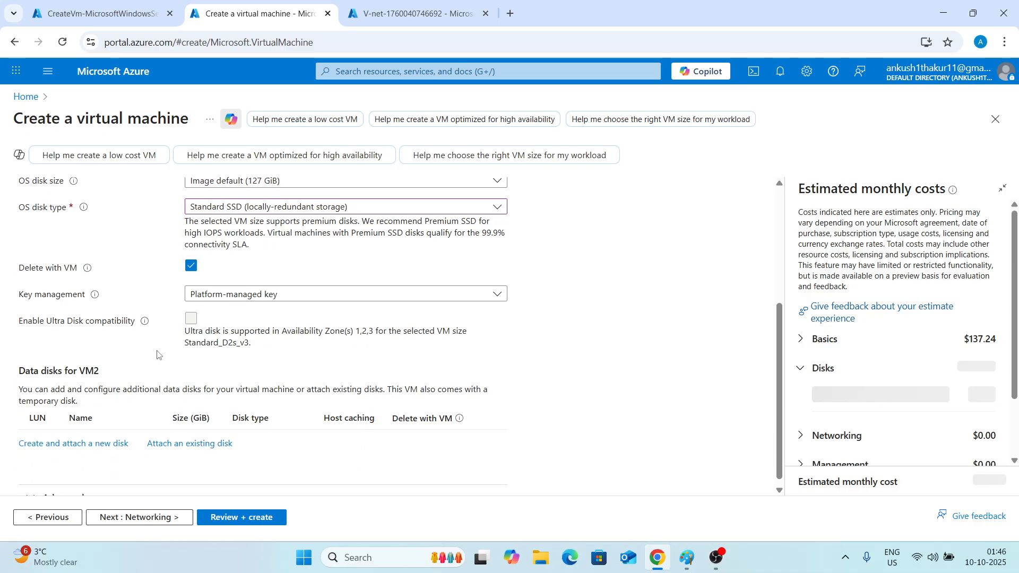
click(154, 519)
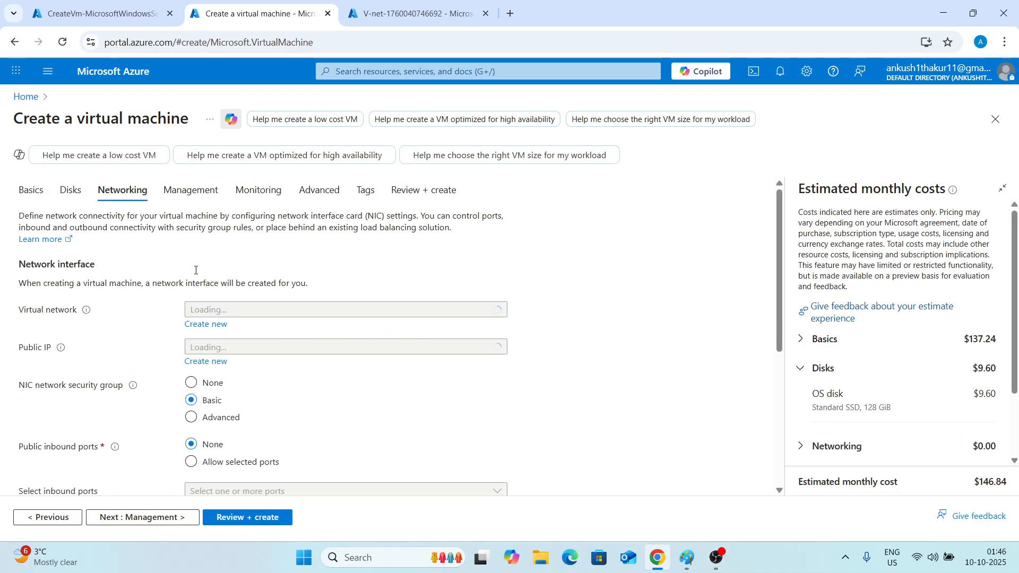
Select the default (10.0.0.0/24) subnet of V-net and set the public IP to None.
scroll(195, 271, down, 1)
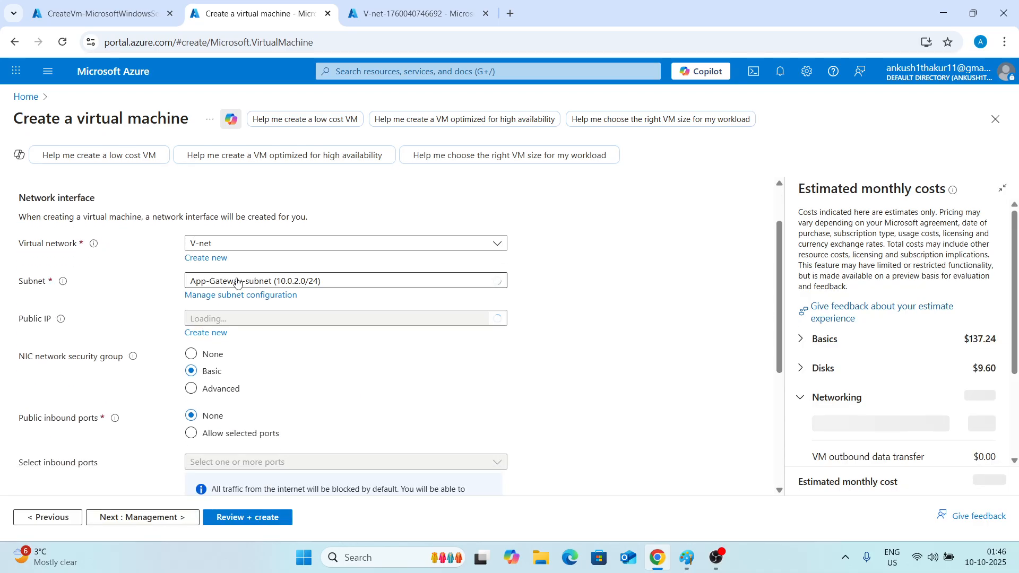
click(236, 283)
click(234, 347)
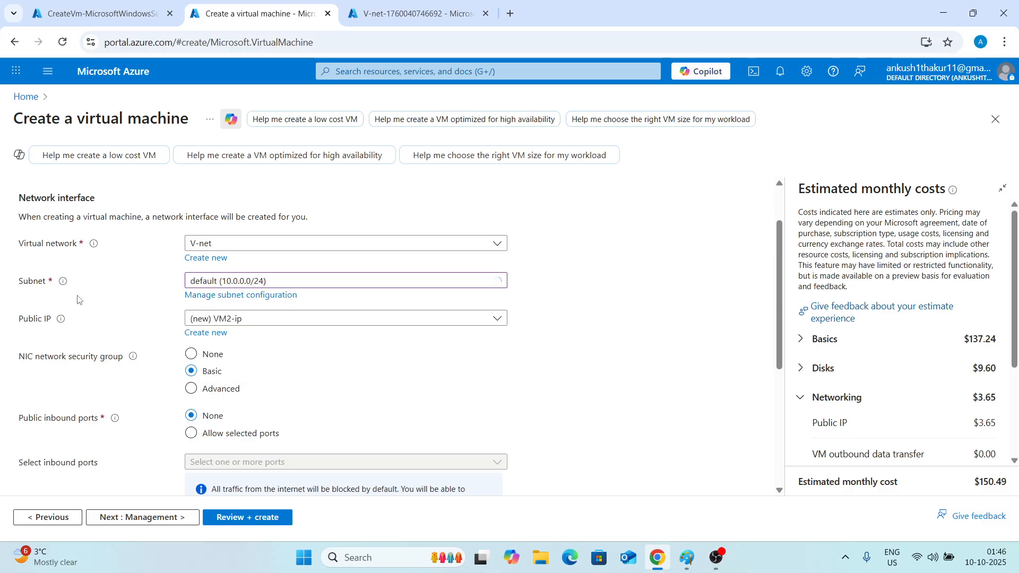
scroll(209, 175, down, 3)
click(210, 186)
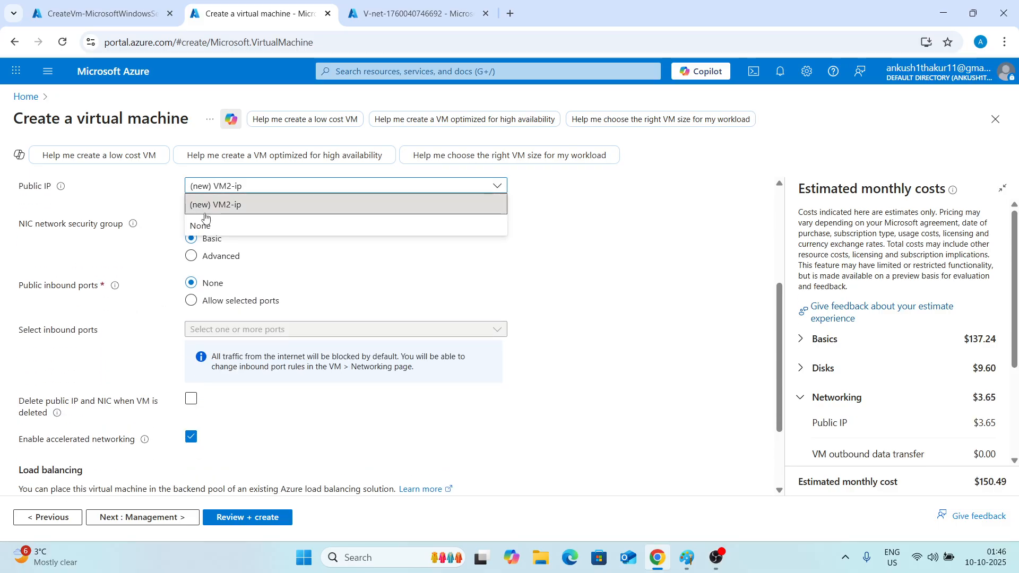
click(211, 225)
Advance through Management and Monitoring, disabling boot diagnostics, to Review + create.
scroll(167, 296, down, 2)
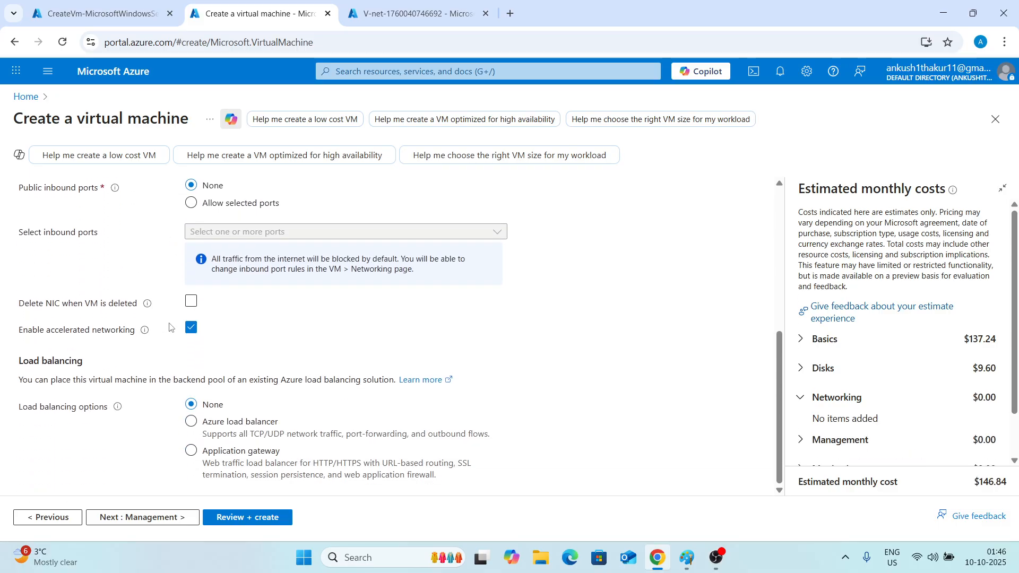
click(160, 521)
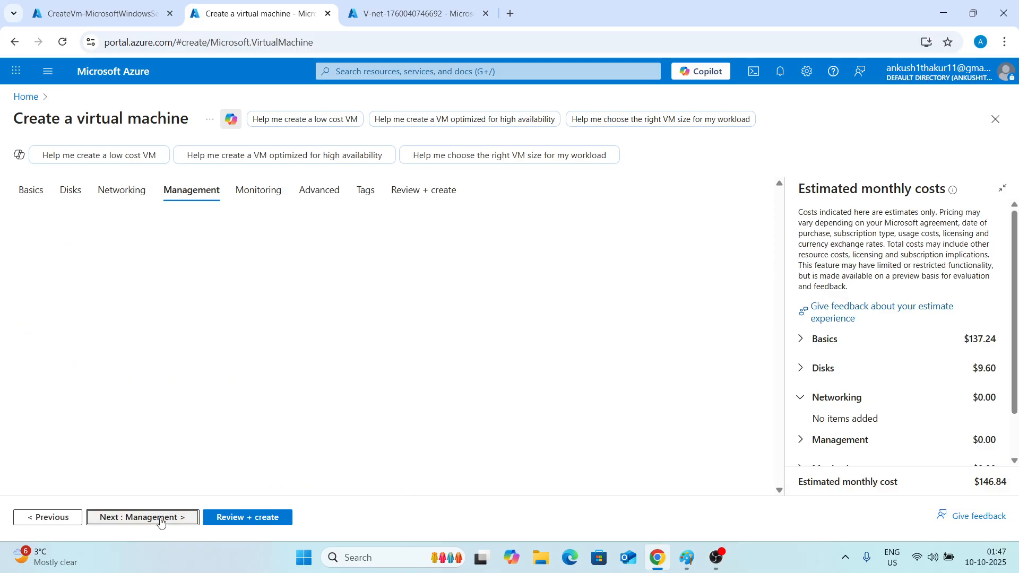
click(161, 522)
click(198, 345)
click(248, 518)
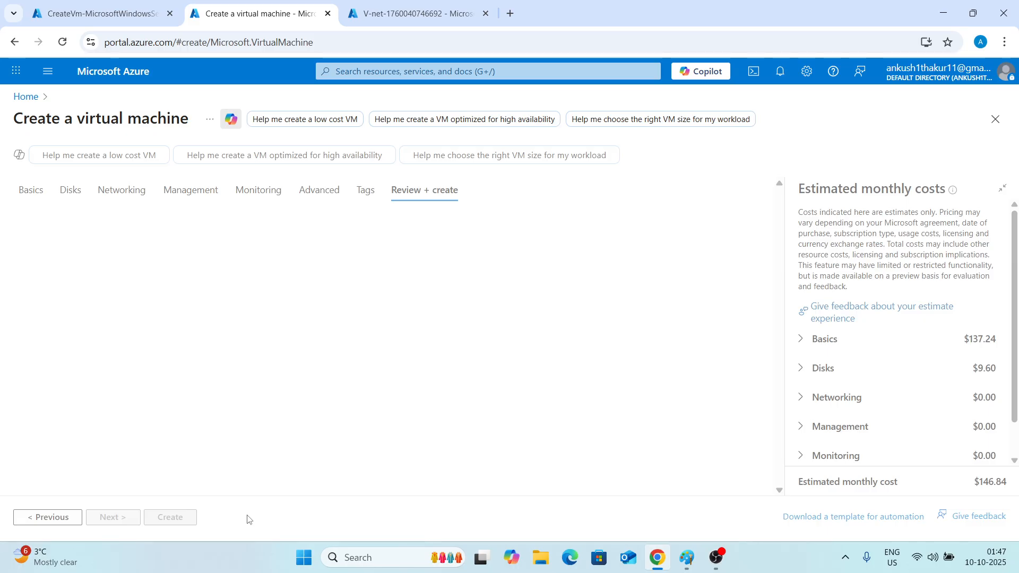
Create VM2 from the review page.
click(130, 6)
click(276, 43)
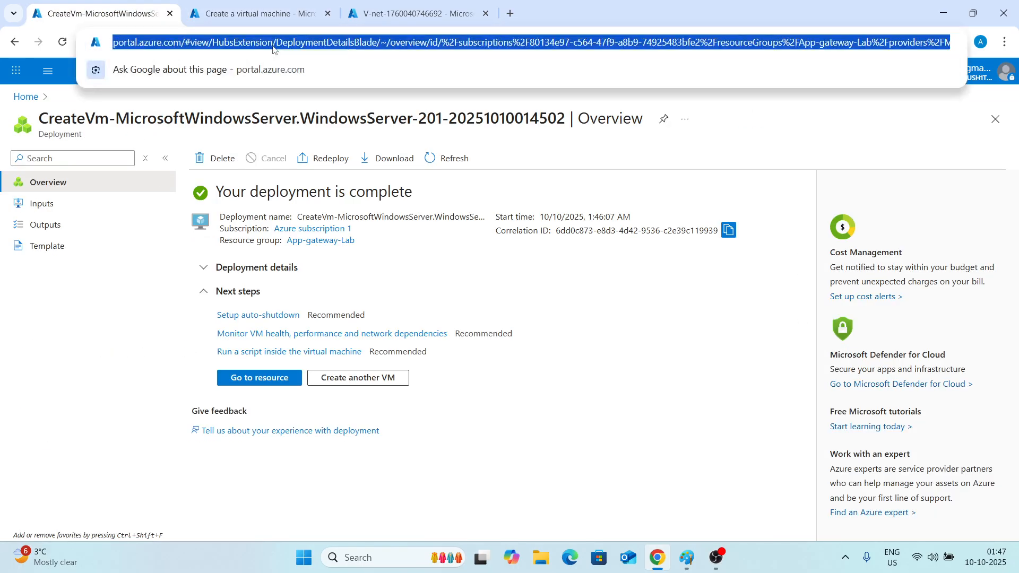
click(254, 13)
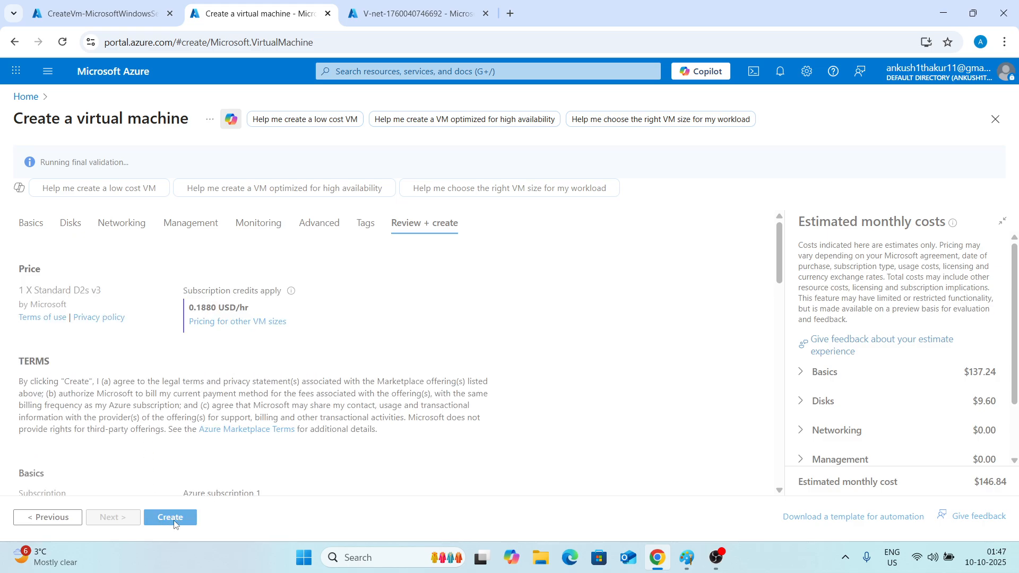
click(165, 518)
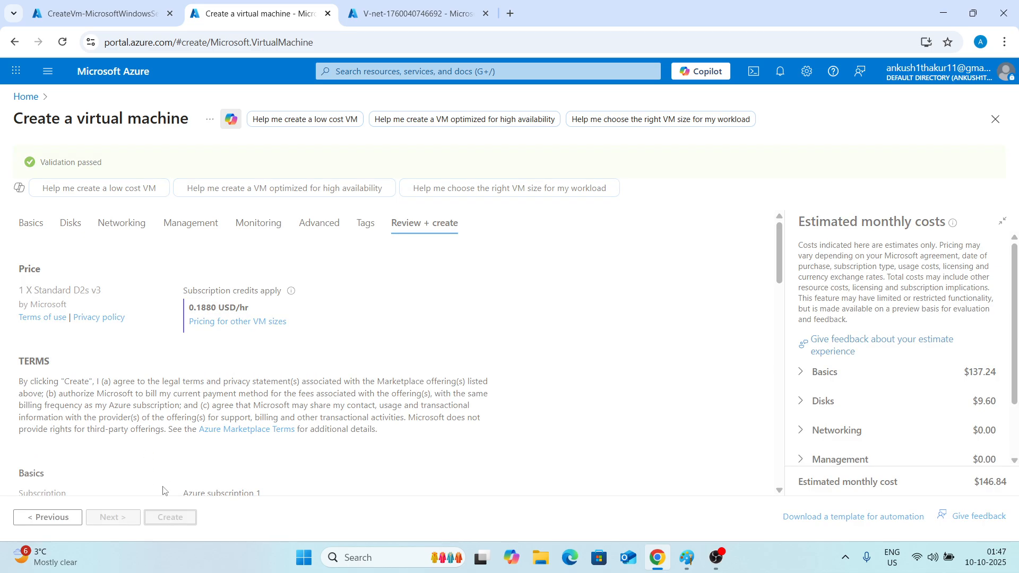
Go to VM1's resource page and open the Virtual machines list.
click(93, 2)
click(274, 2)
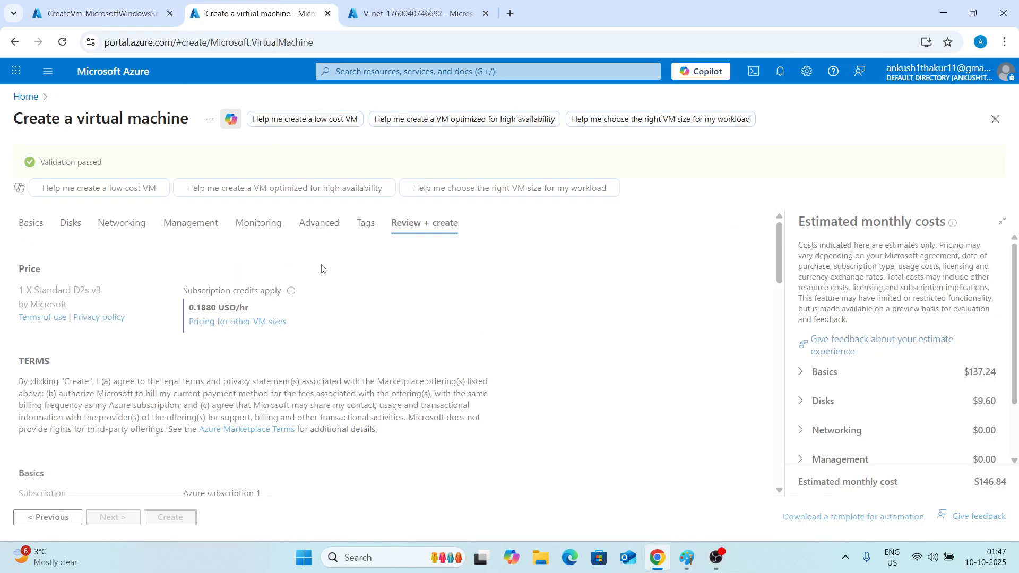
click(116, 2)
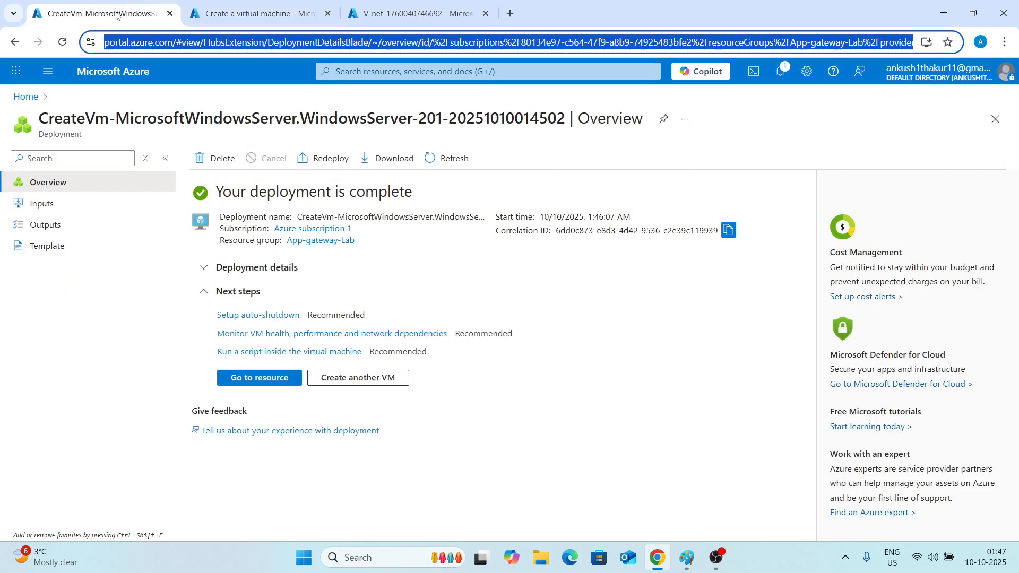
click(257, 377)
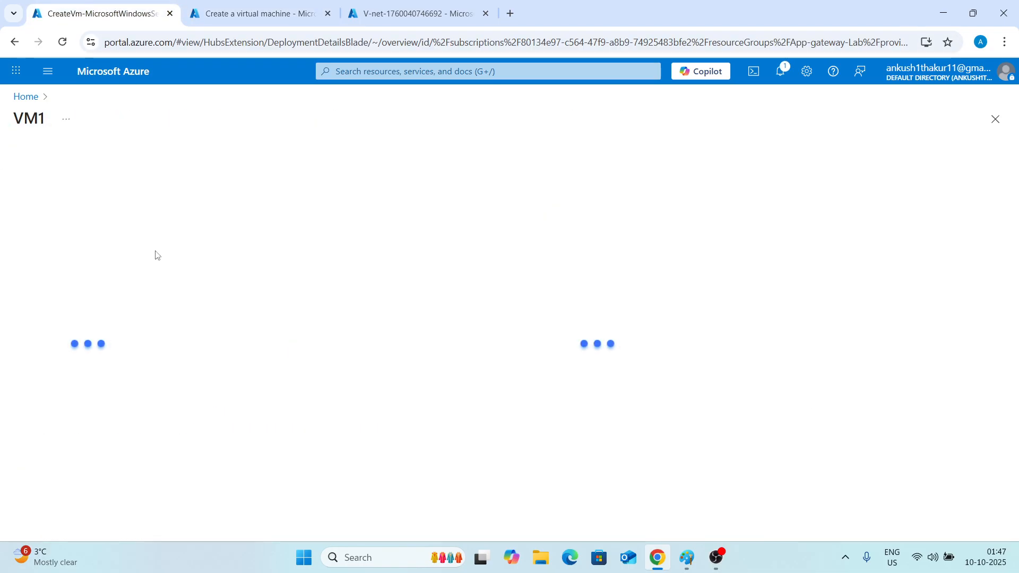
click(332, 71)
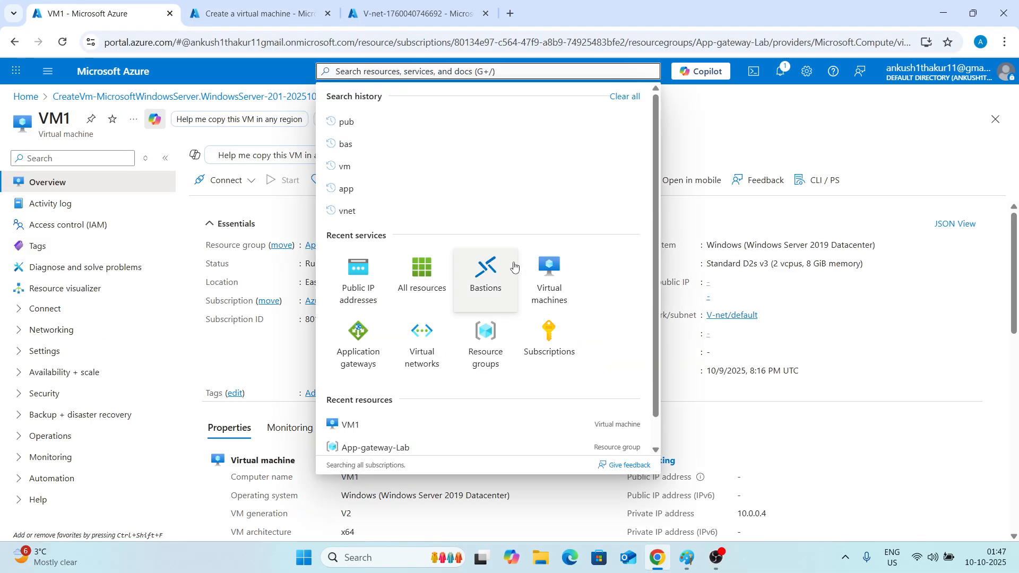
click(547, 268)
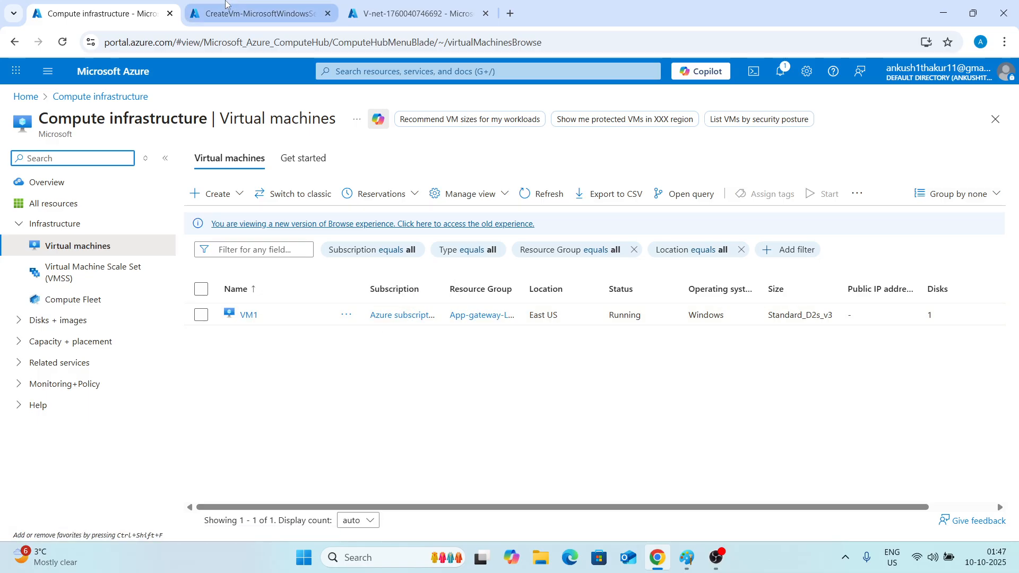
Check the VM and V-net deployment tabs and refresh the virtual machines list.
click(255, 13)
click(99, 7)
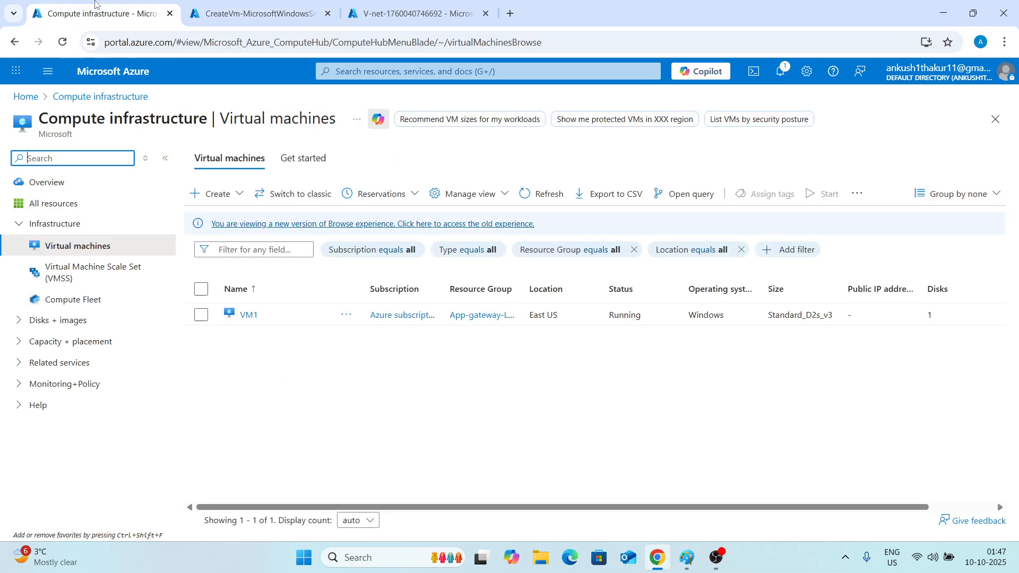
click(431, 11)
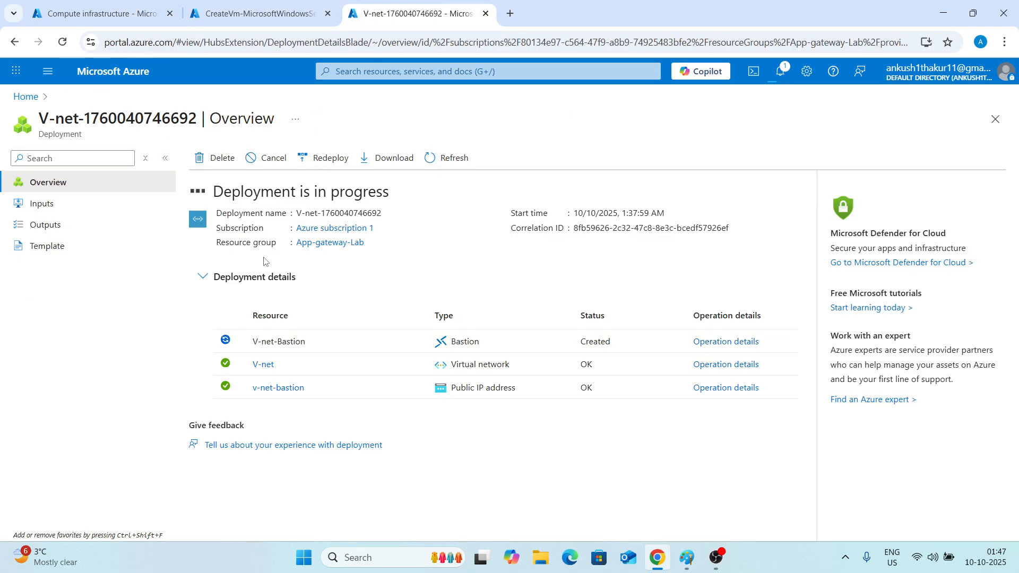
click(244, 8)
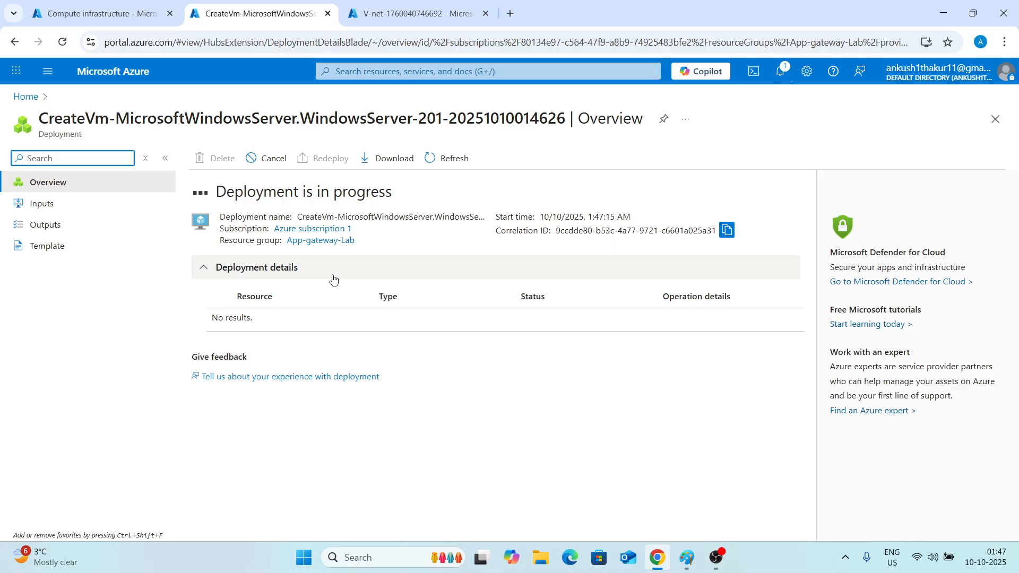
click(96, 10)
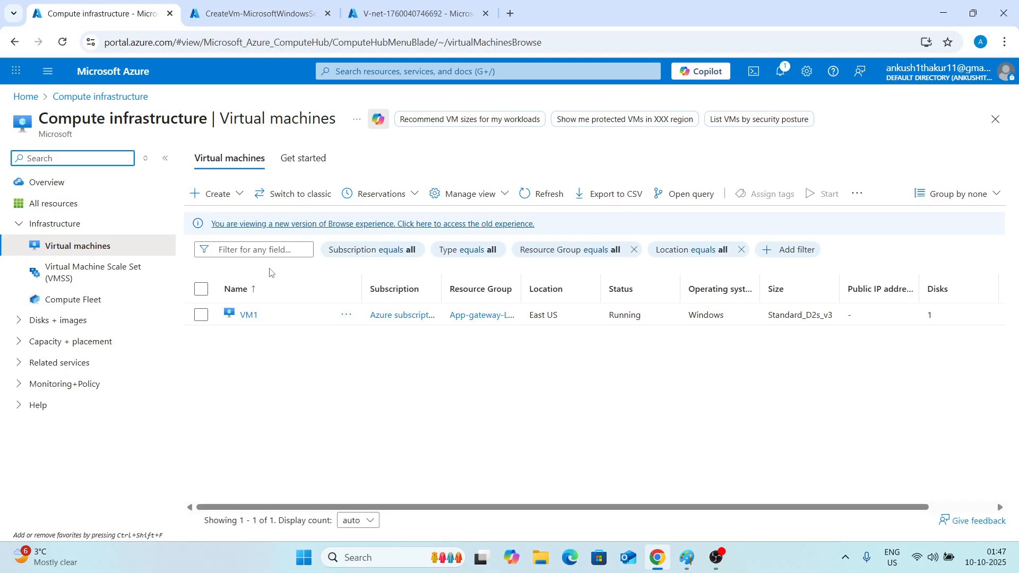
click(541, 194)
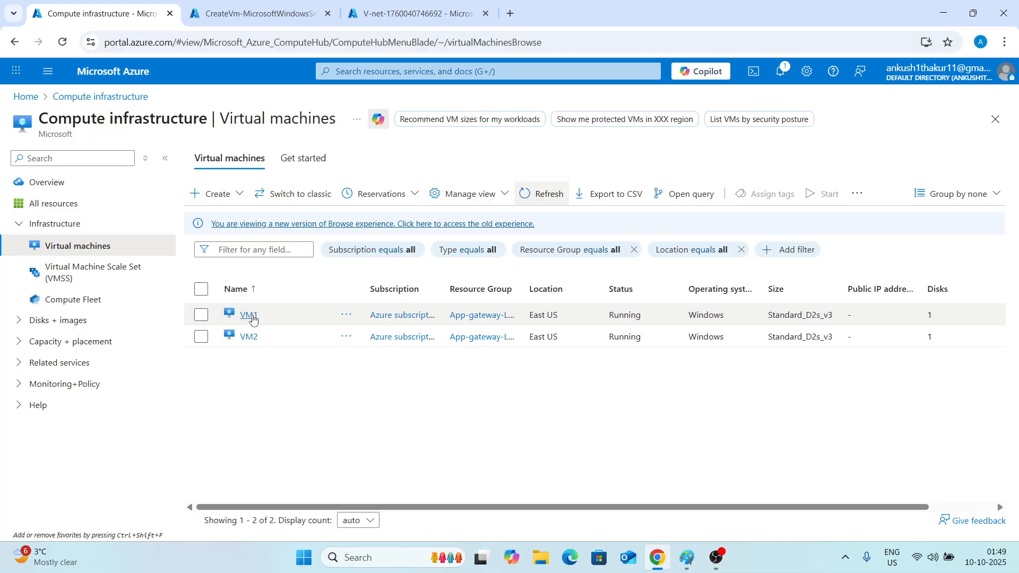
Return to the V-net deployment page and open the deployed virtual network resource.
click(378, 3)
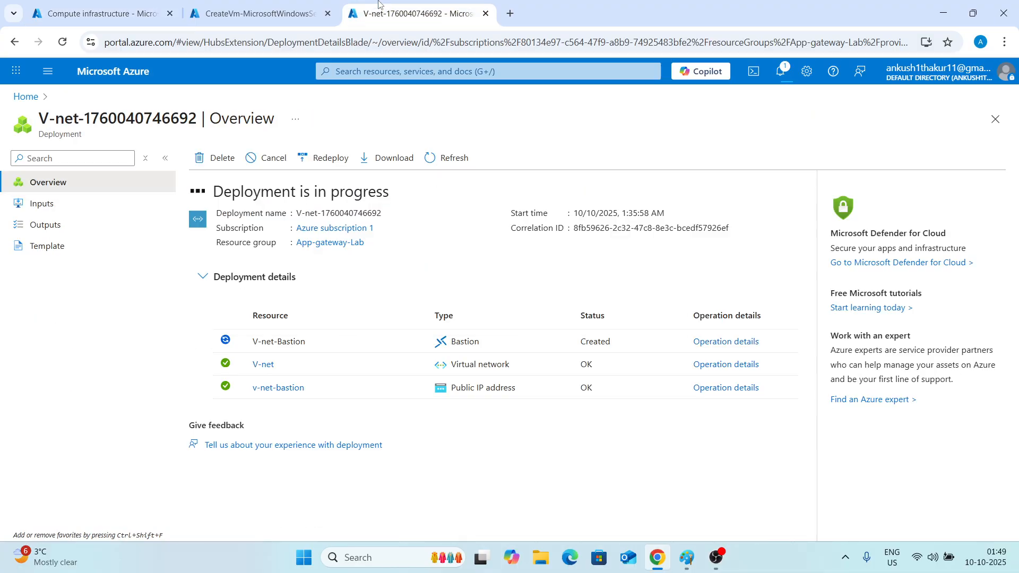
click(101, 14)
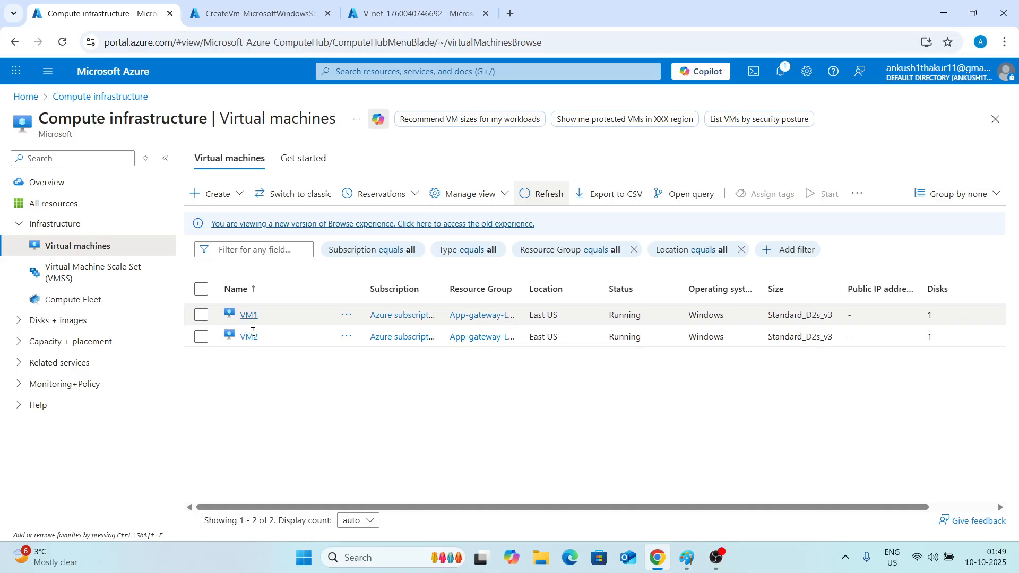
click(423, 18)
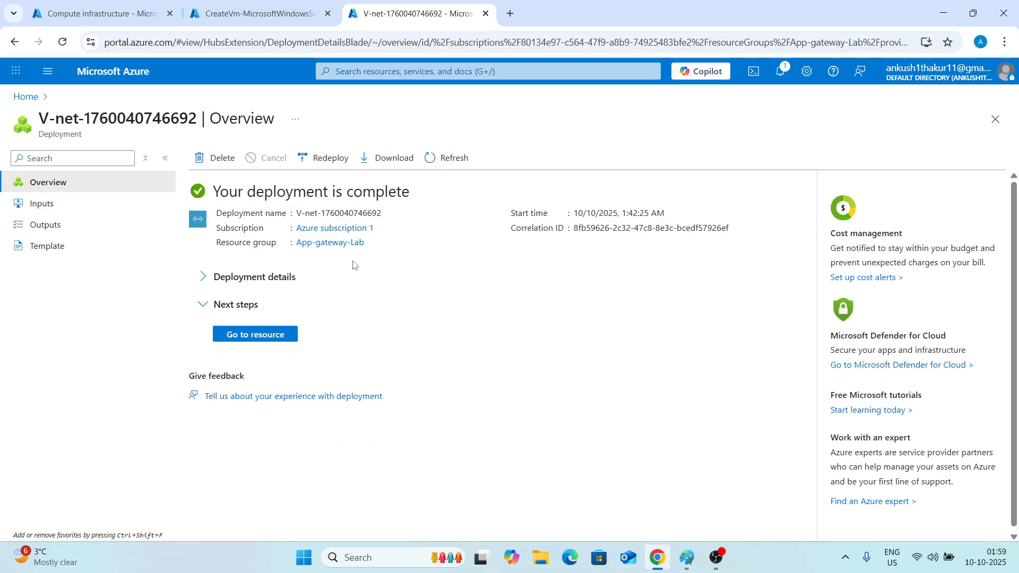
click(261, 336)
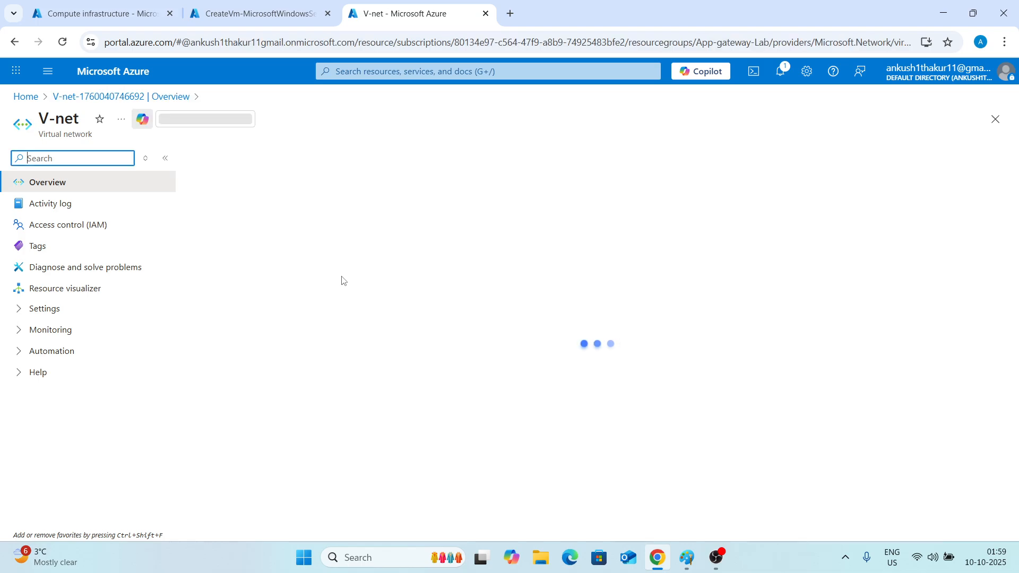
Connect to VM1 through V-net-Bastion with username IT and the VM password, allowing clipboard access.
click(19, 316)
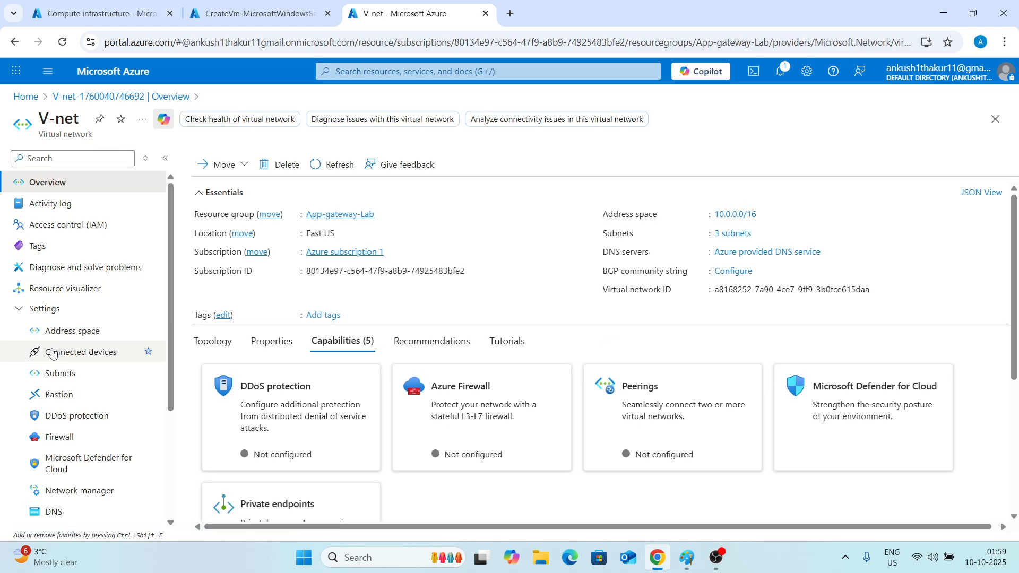
click(55, 393)
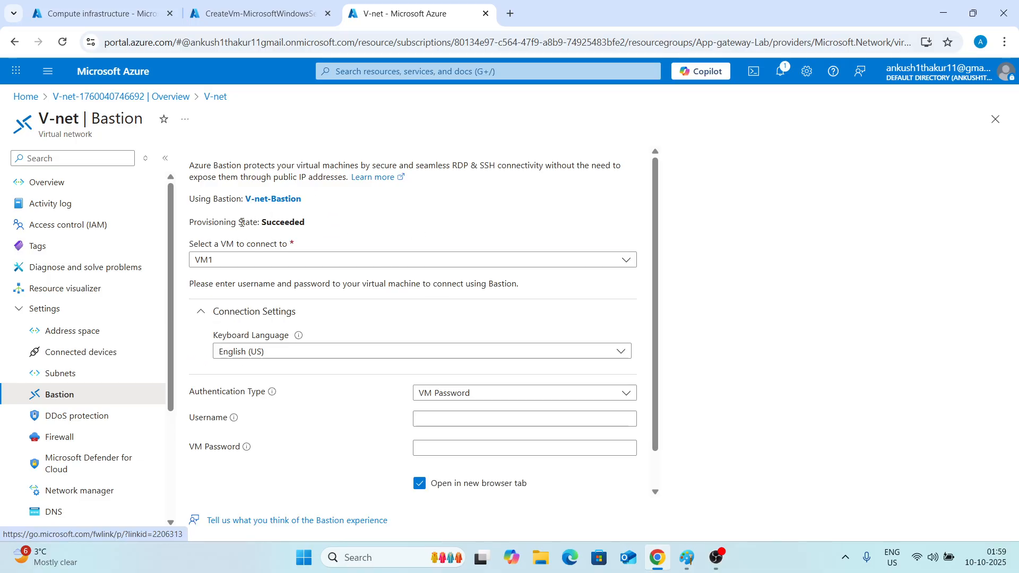
scroll(330, 323, down, 1)
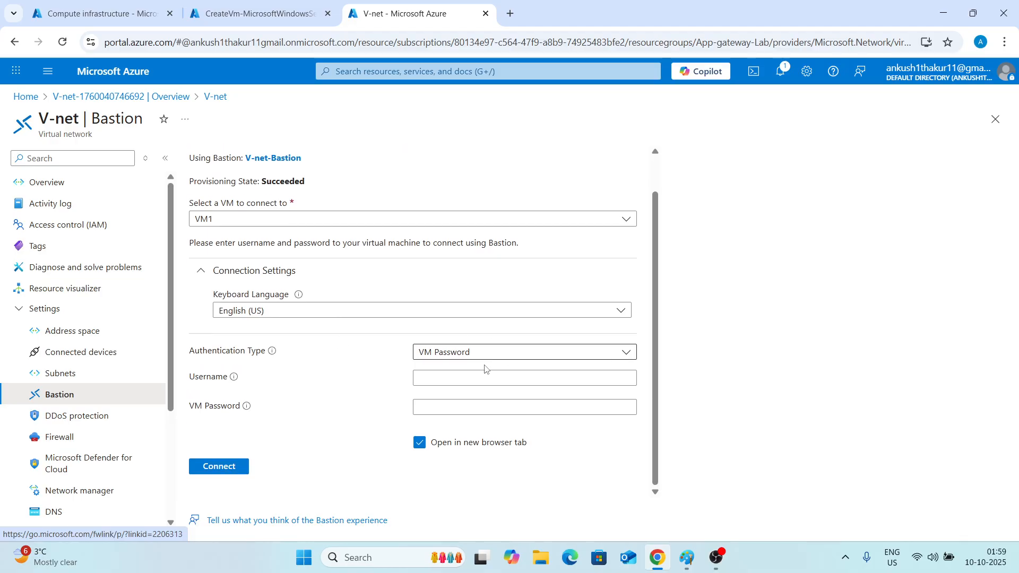
scroll(335, 313, up, 1)
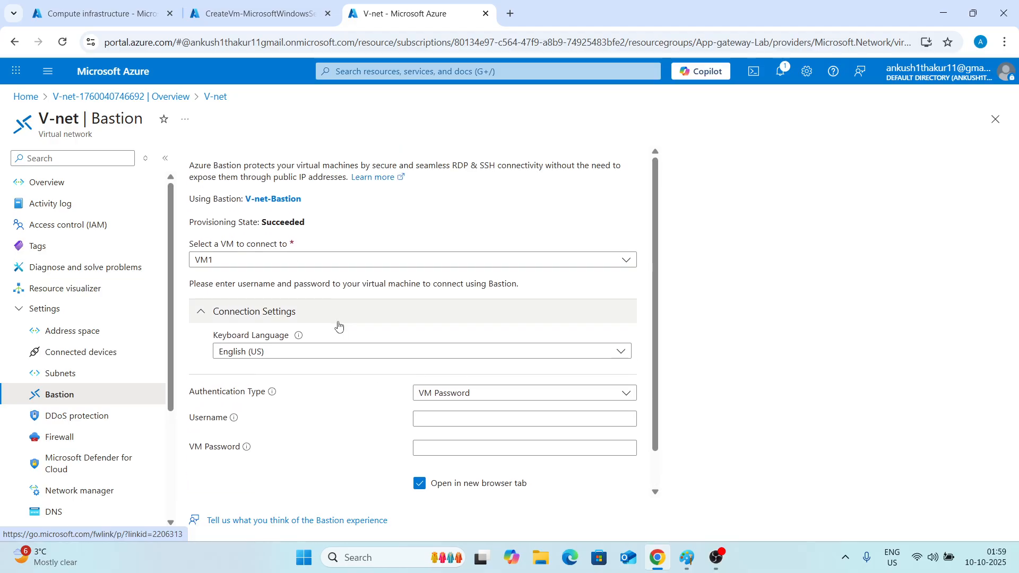
scroll(337, 325, down, 1)
click(420, 377)
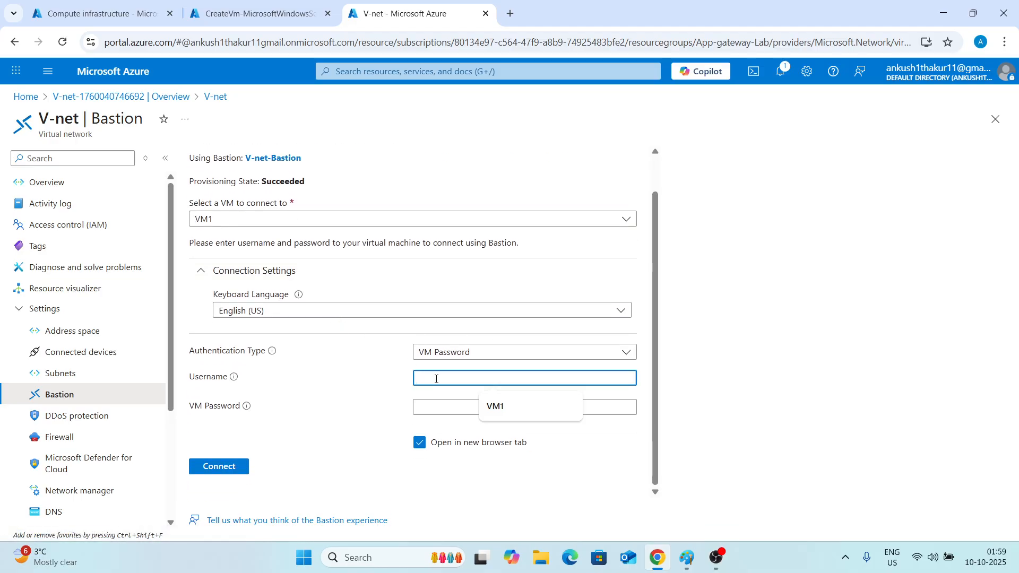
text(IT)
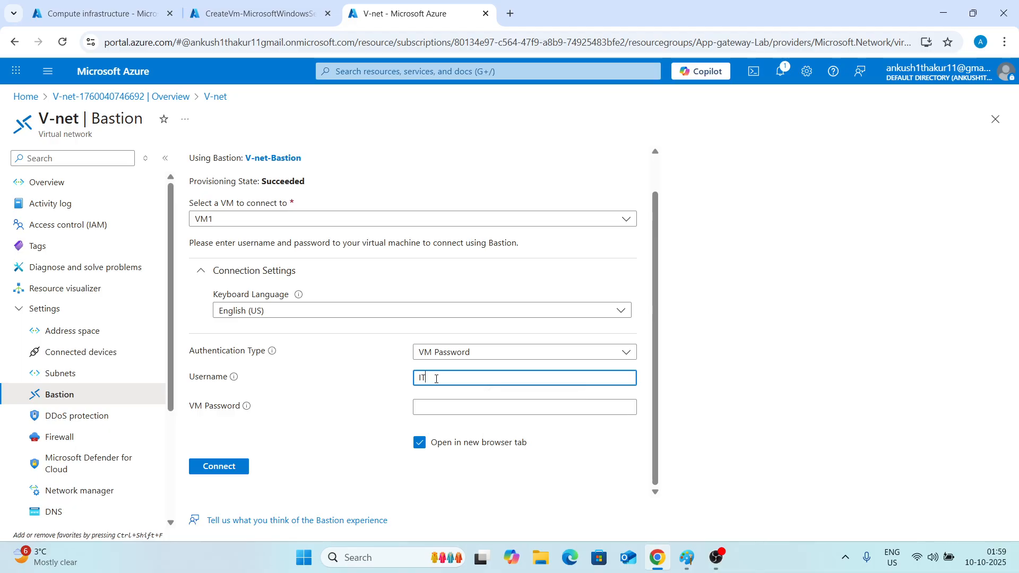
click(436, 406)
text(•••••••••)
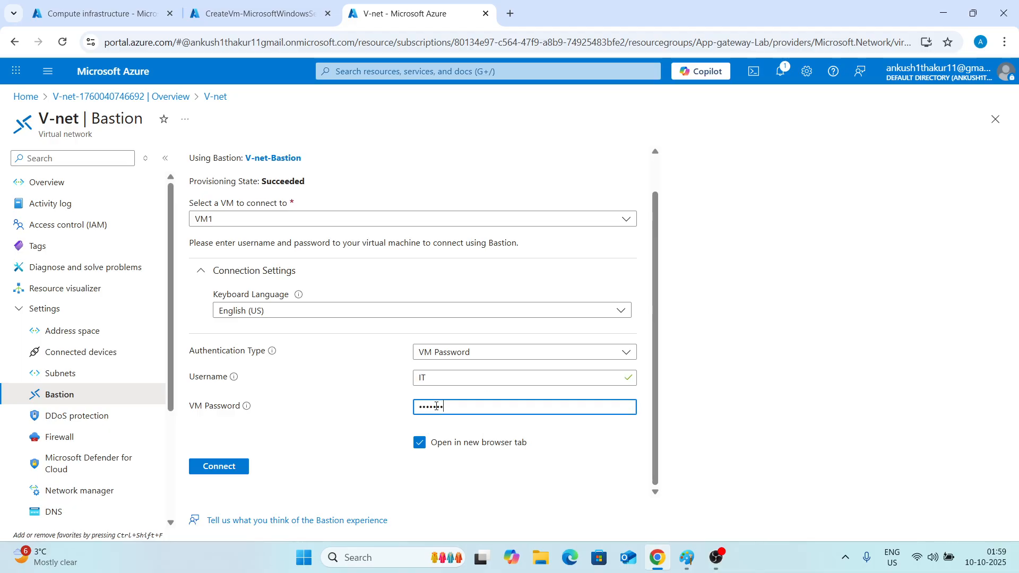
text(•••)
click(218, 466)
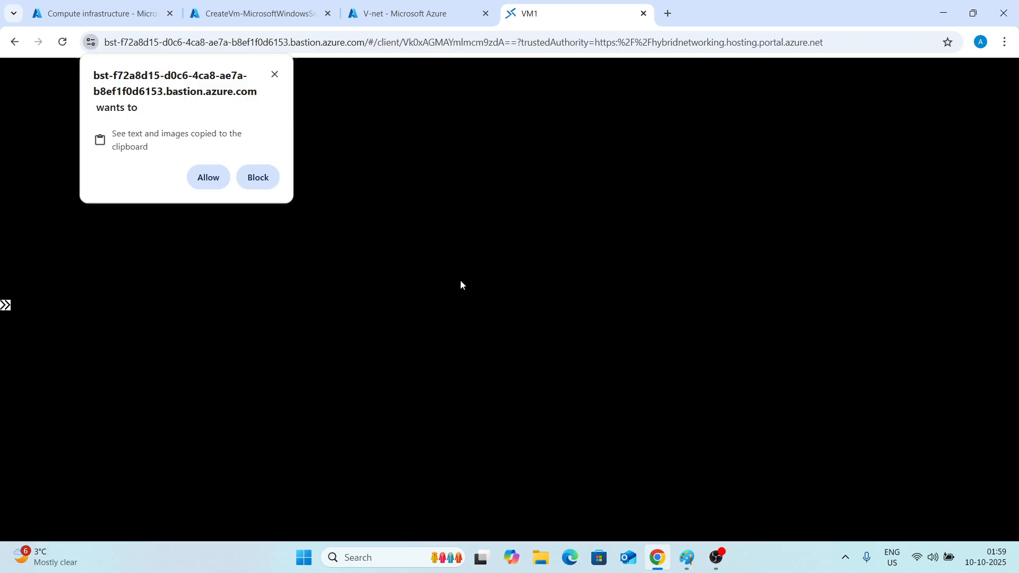
click(198, 175)
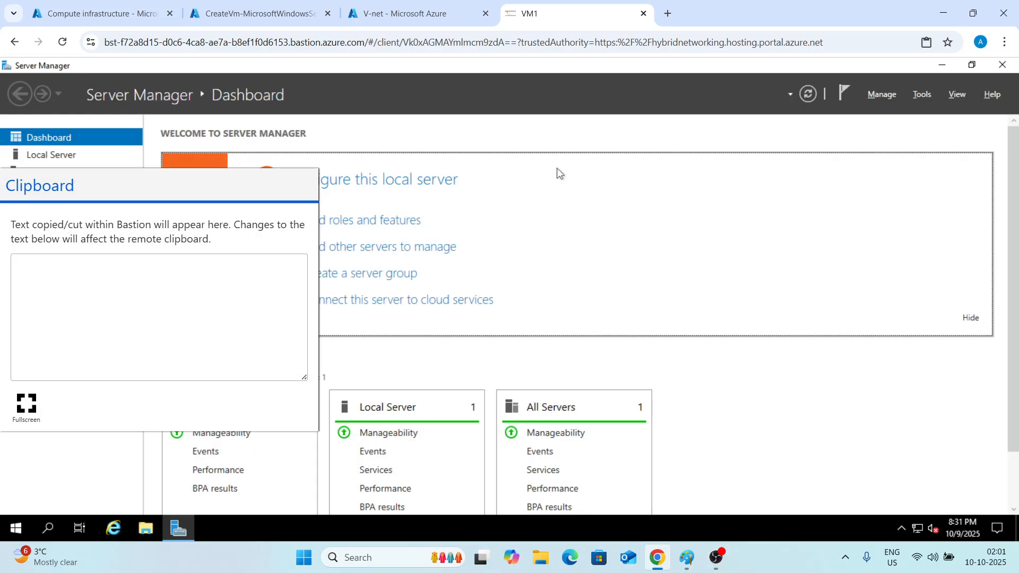
Install the Web Server (IIS) role on VM1 through the Add Roles and Features wizard, then close the wizard.
click(340, 222)
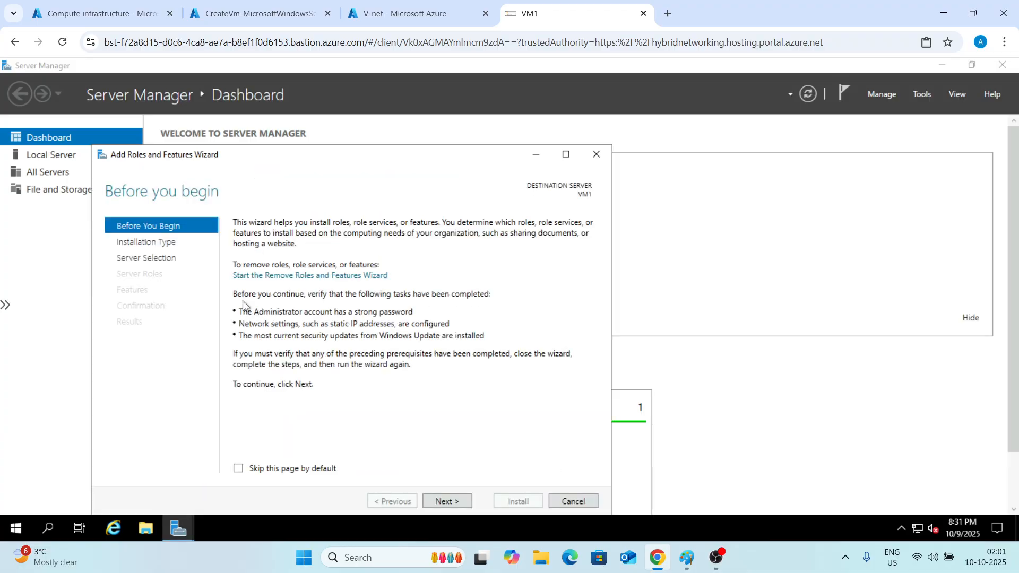
click(437, 497)
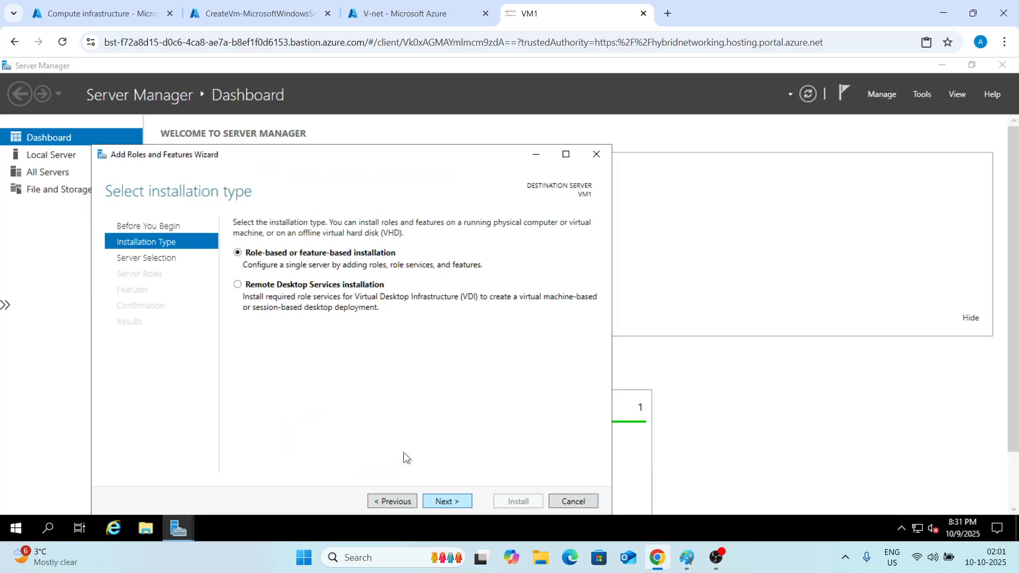
click(447, 500)
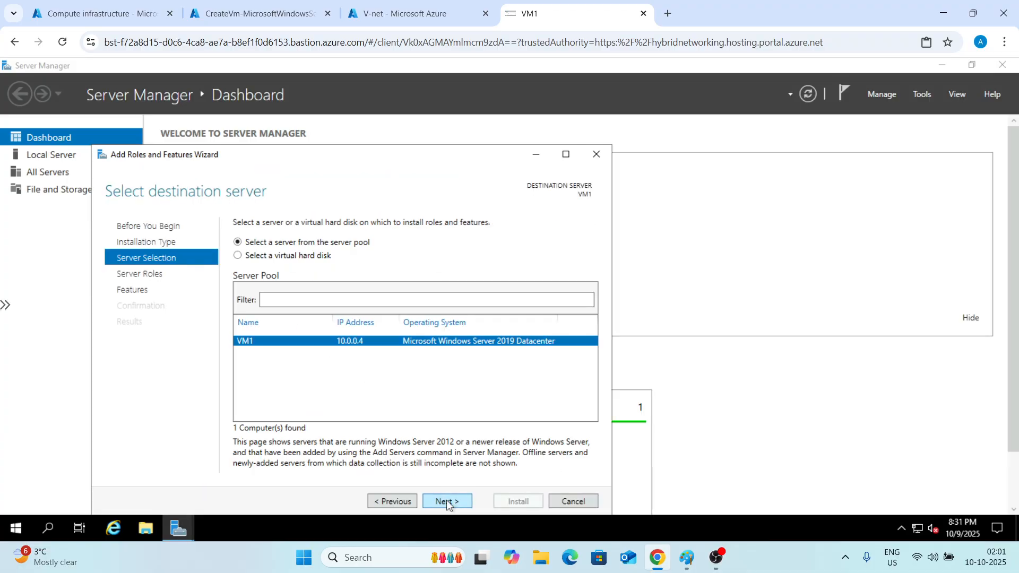
click(446, 501)
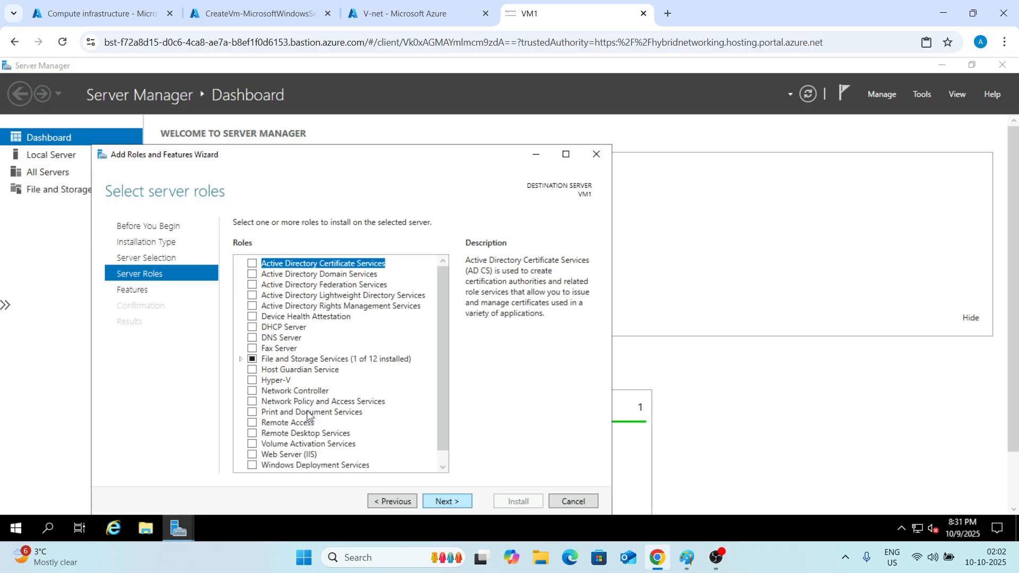
click(252, 455)
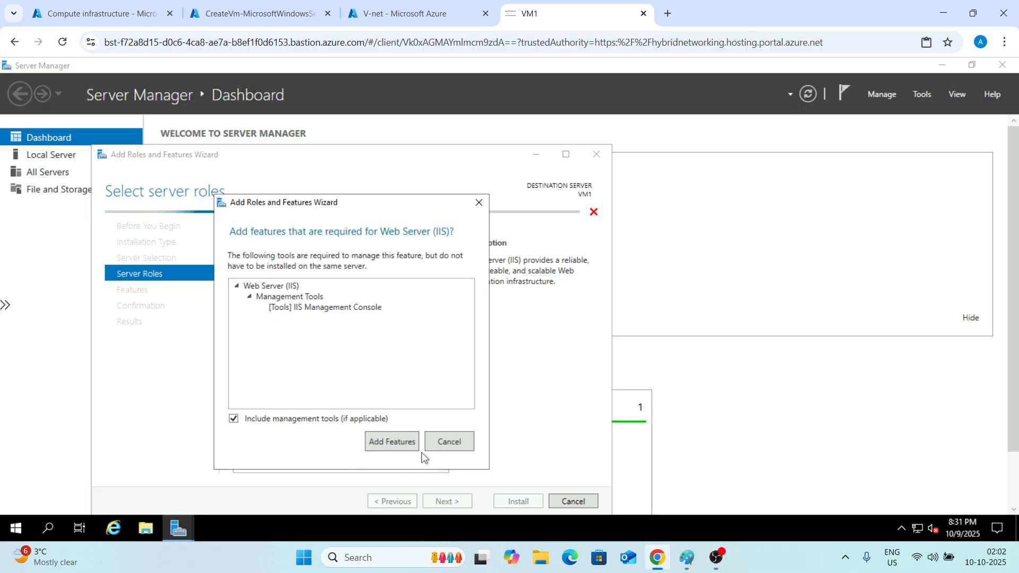
click(393, 441)
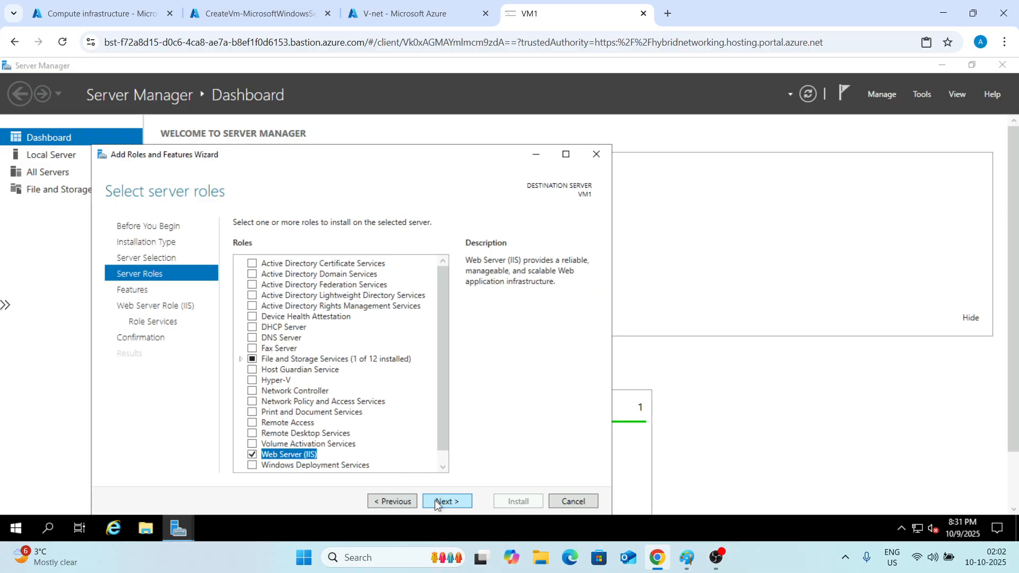
click(434, 501)
click(434, 501)
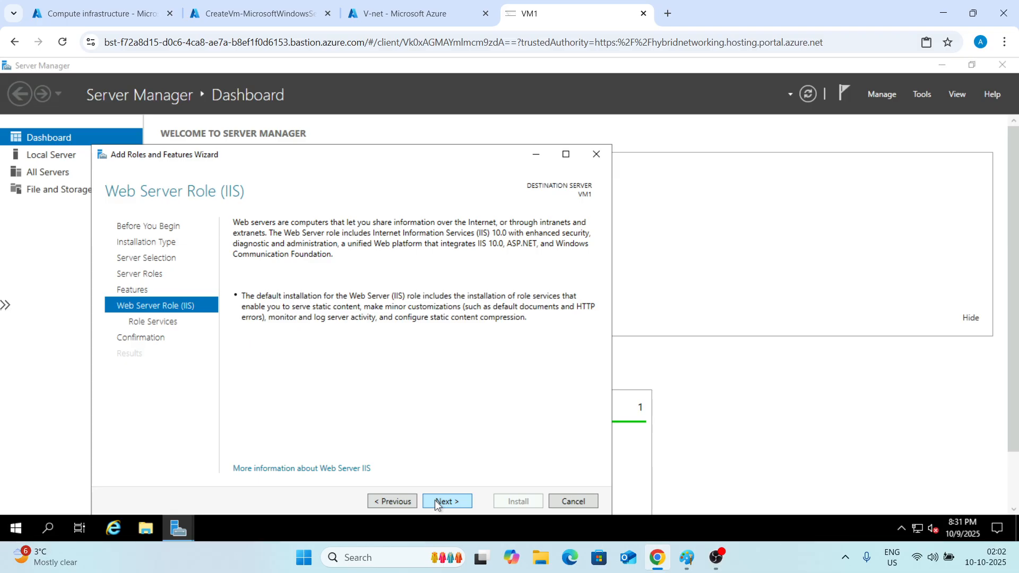
click(434, 502)
click(434, 501)
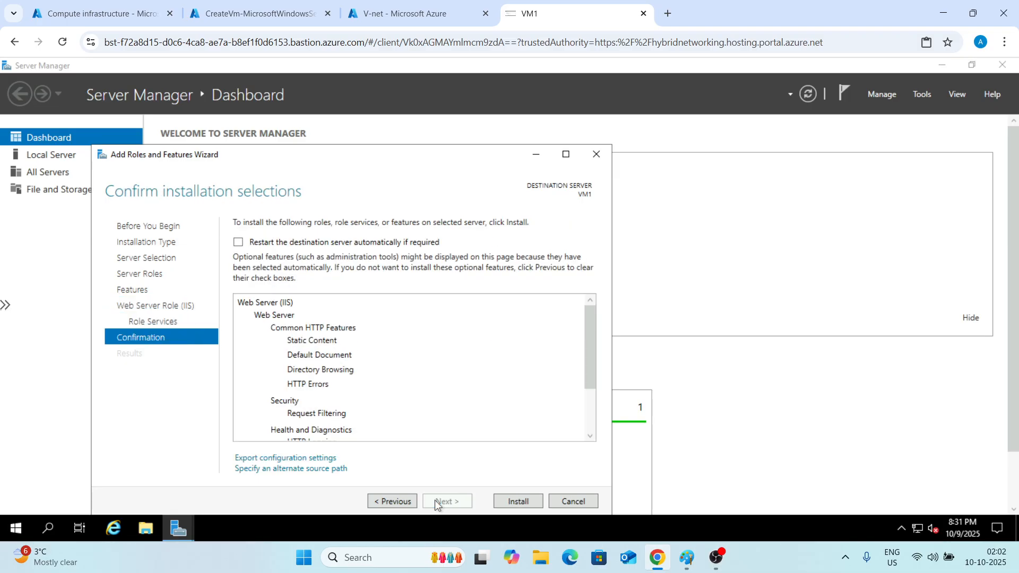
click(507, 502)
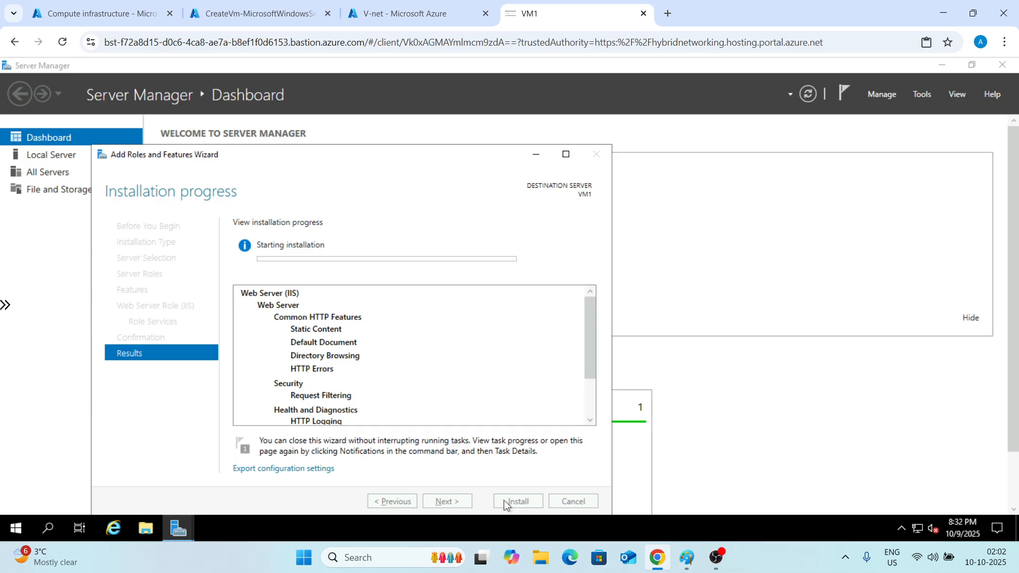
key(ctrl+alt+shift)
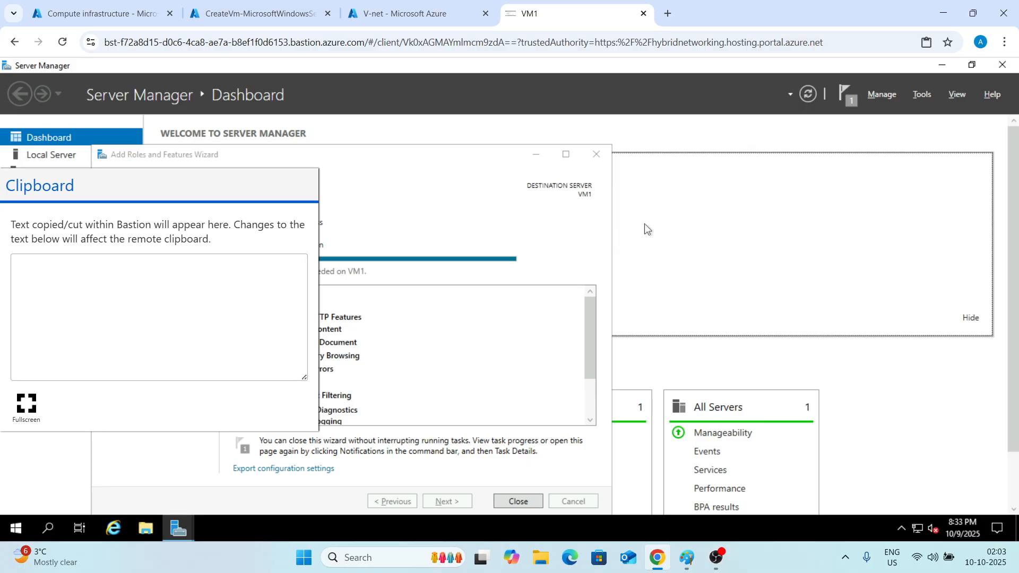
key(ctrl+alt+shift)
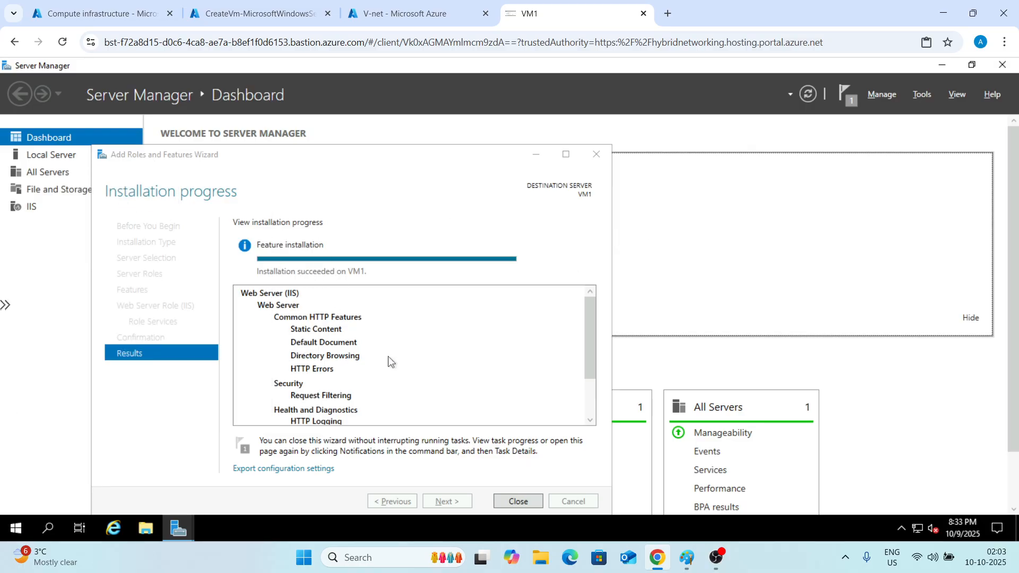
click(518, 502)
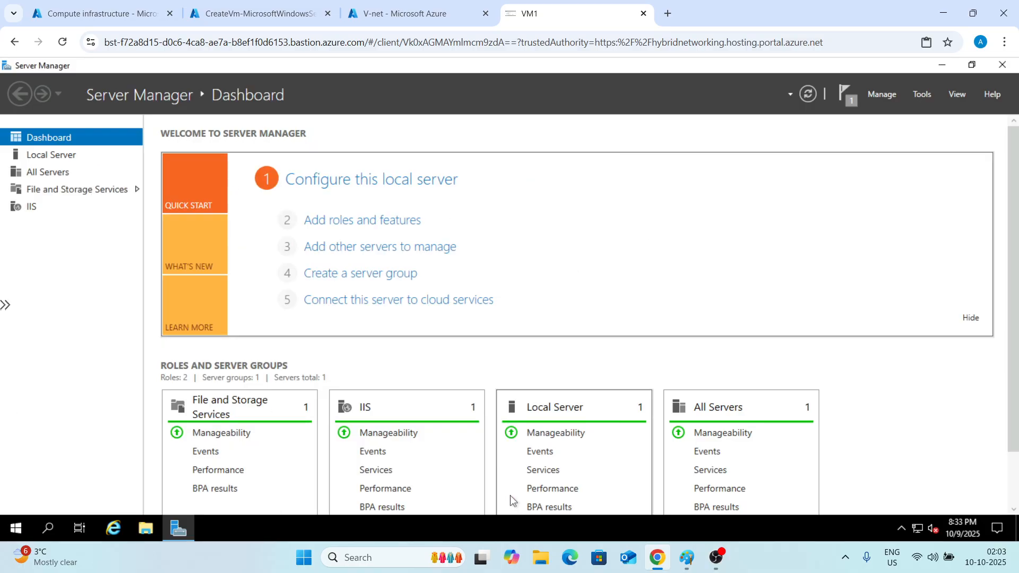
Close Server Manager and browse in File Explorer to C:\inetpub\wwwroot.
click(1001, 66)
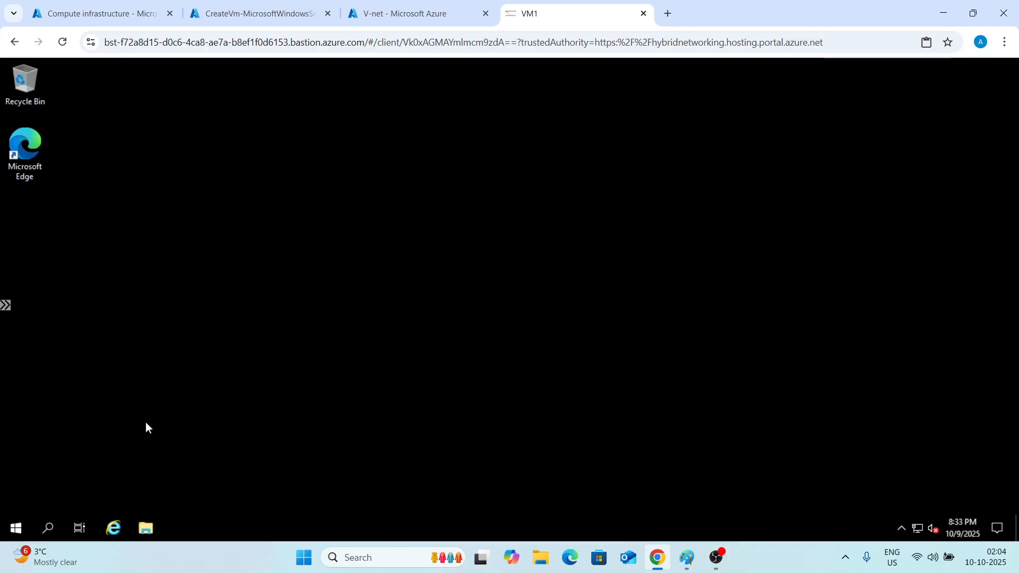
click(141, 528)
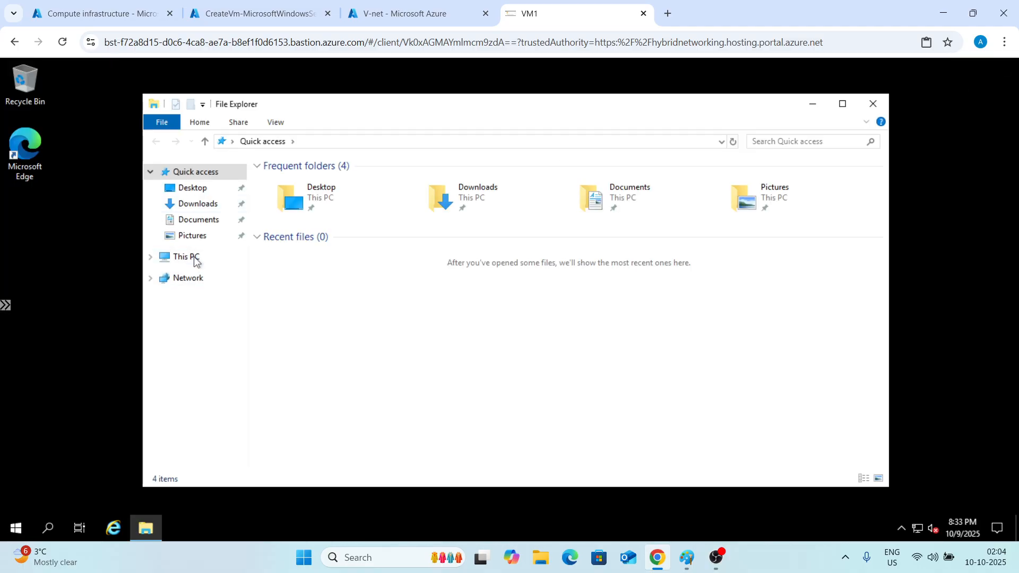
click(192, 257)
double_click(316, 322)
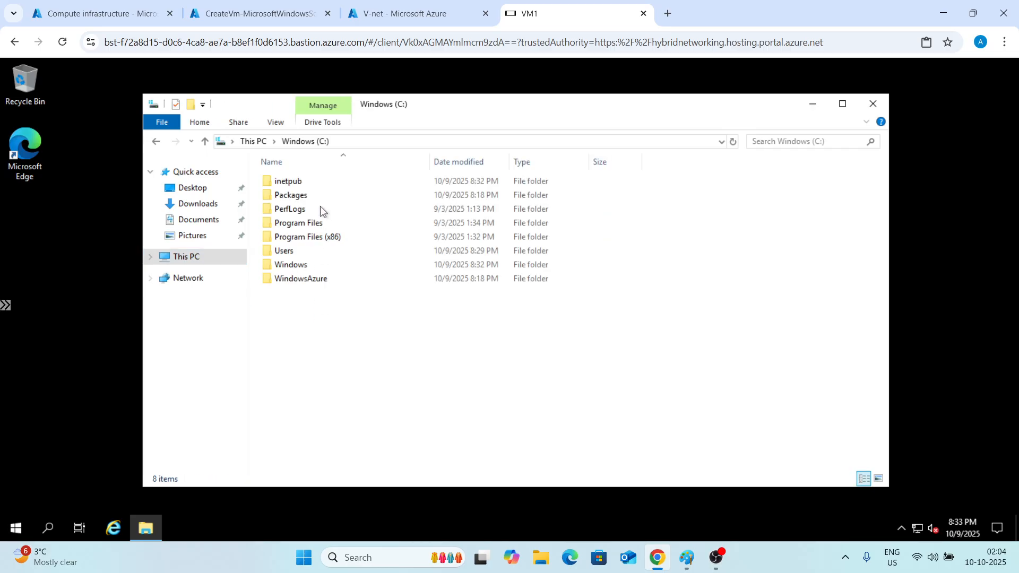
double_click(306, 182)
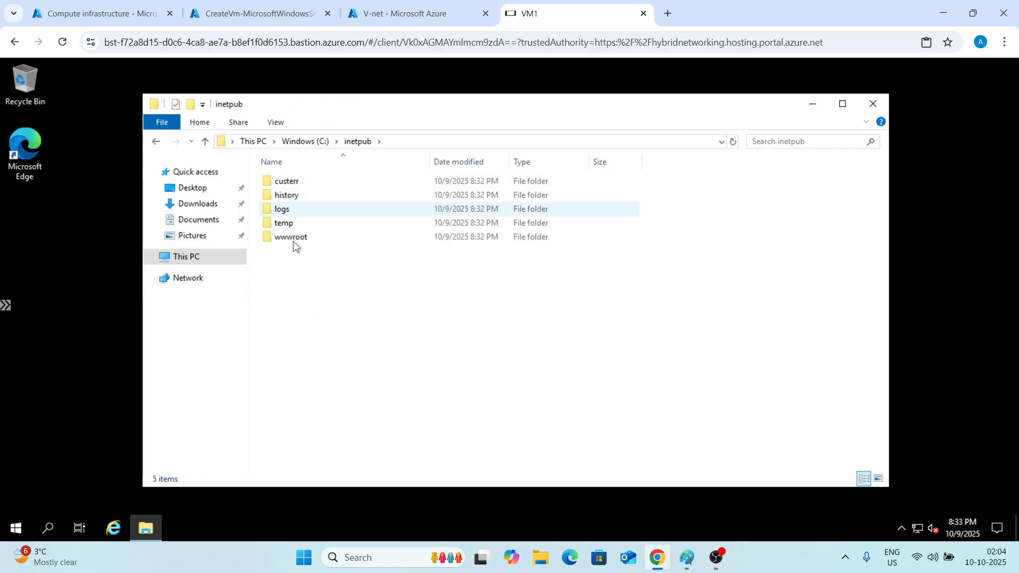
double_click(293, 241)
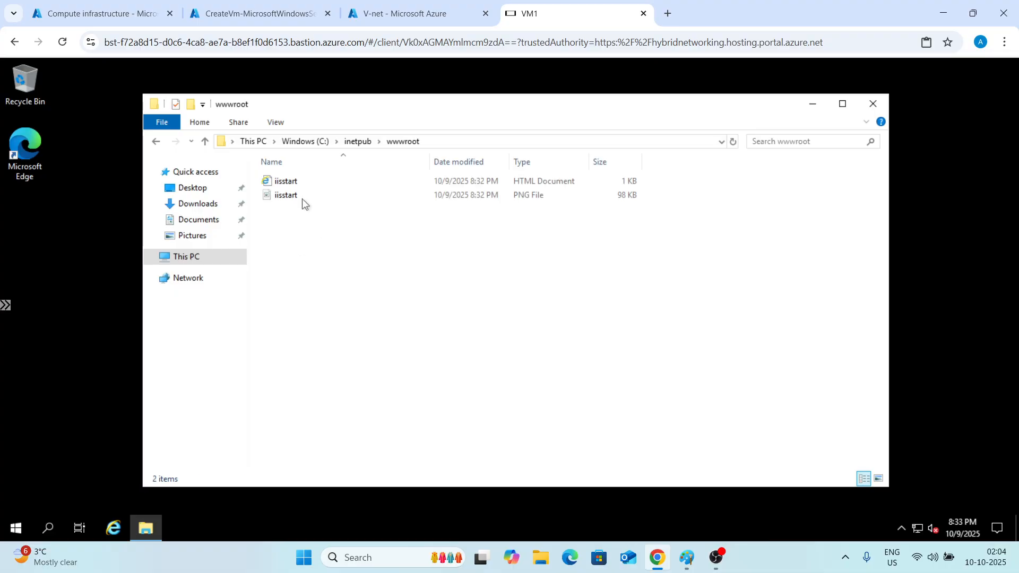
Open the iisstart.png image in C:\inetpub\wwwroot for editing in Paint.
right_click(304, 197)
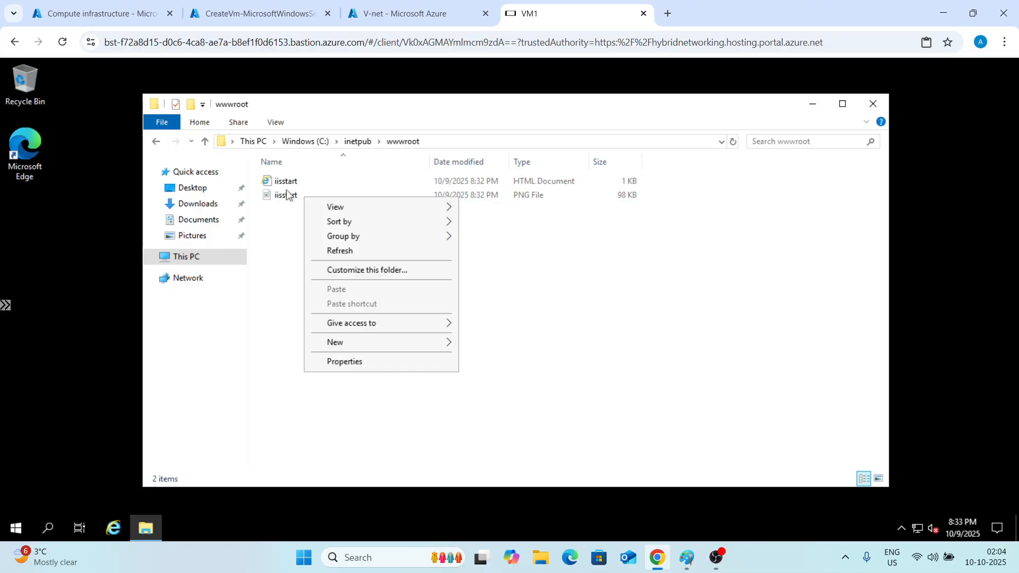
right_click(286, 193)
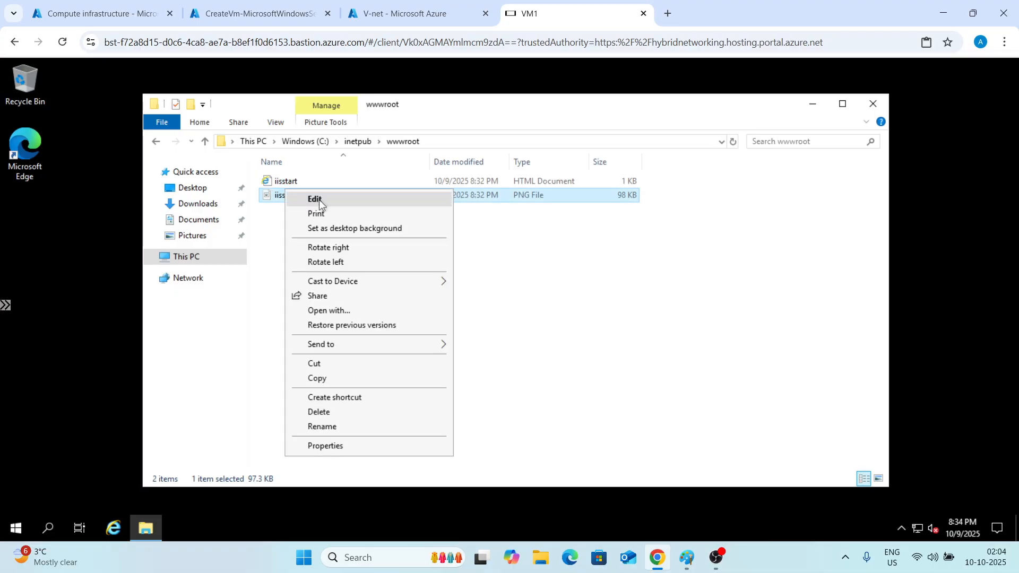
click(319, 200)
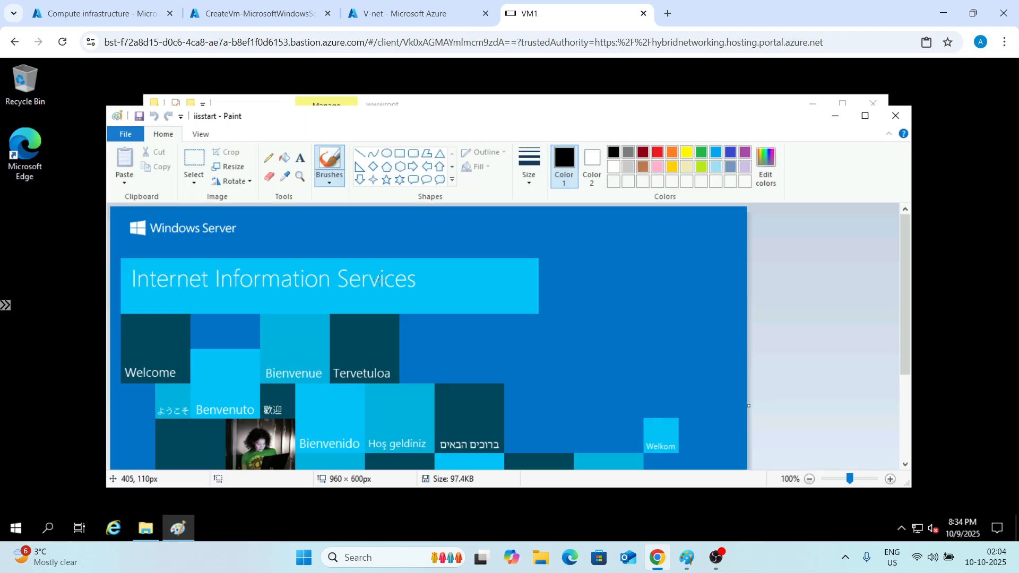
Add a 24-point text label reading VM1 near the top of the IIS start image.
click(301, 160)
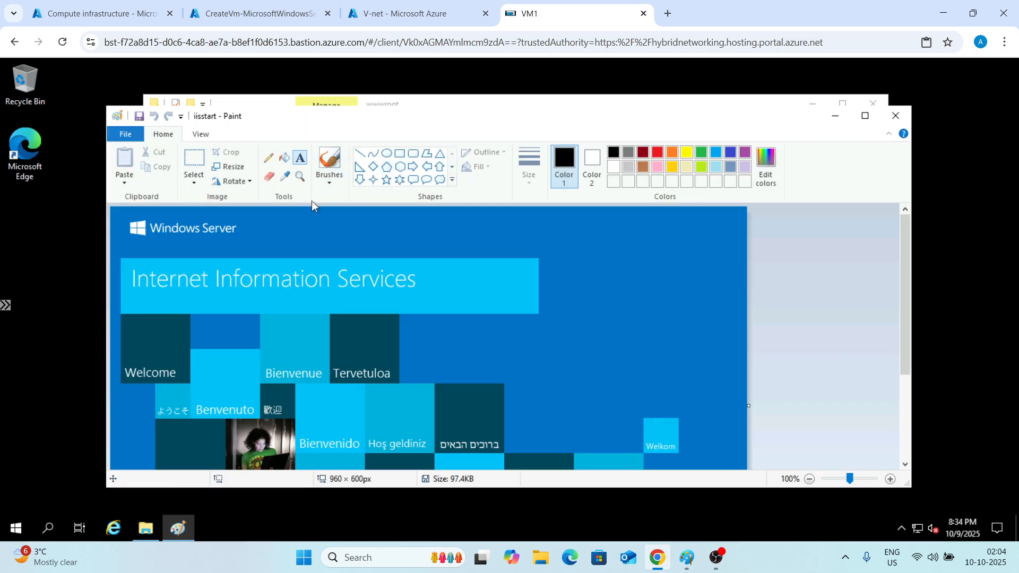
click(313, 224)
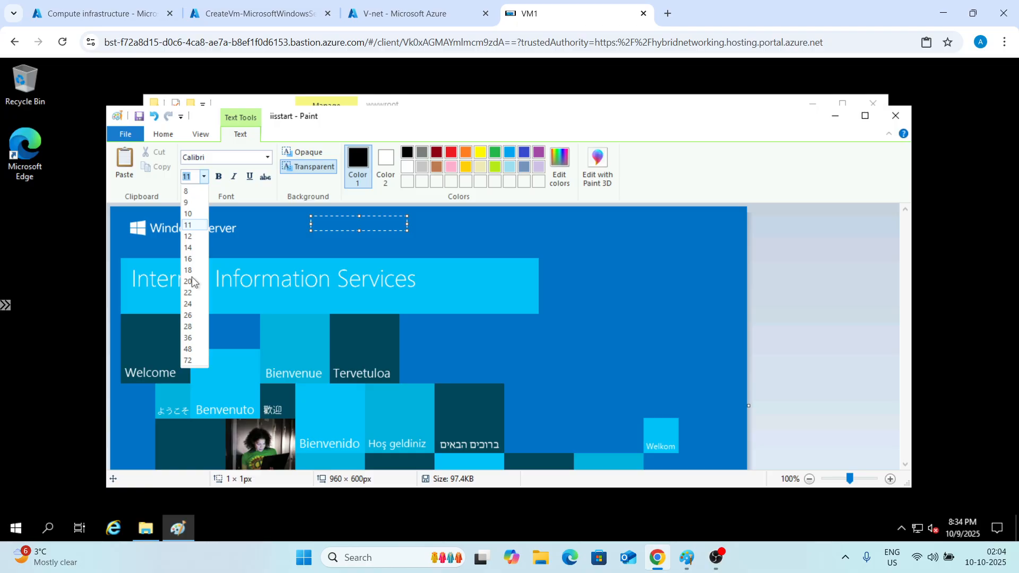
click(189, 304)
text(VM2)
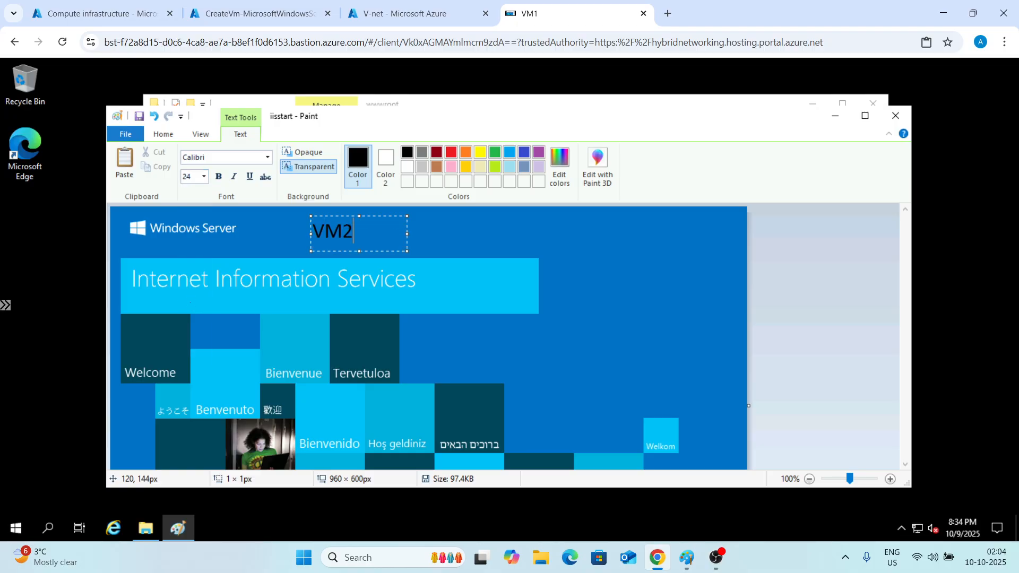
key(ctrl+a)
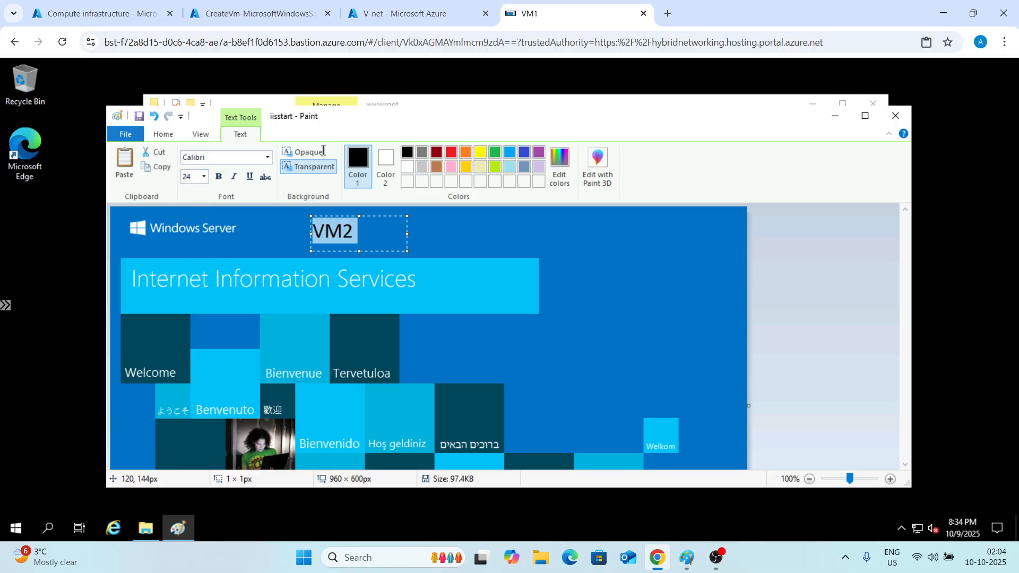
click(353, 229)
key(BackSpace)
text(1)
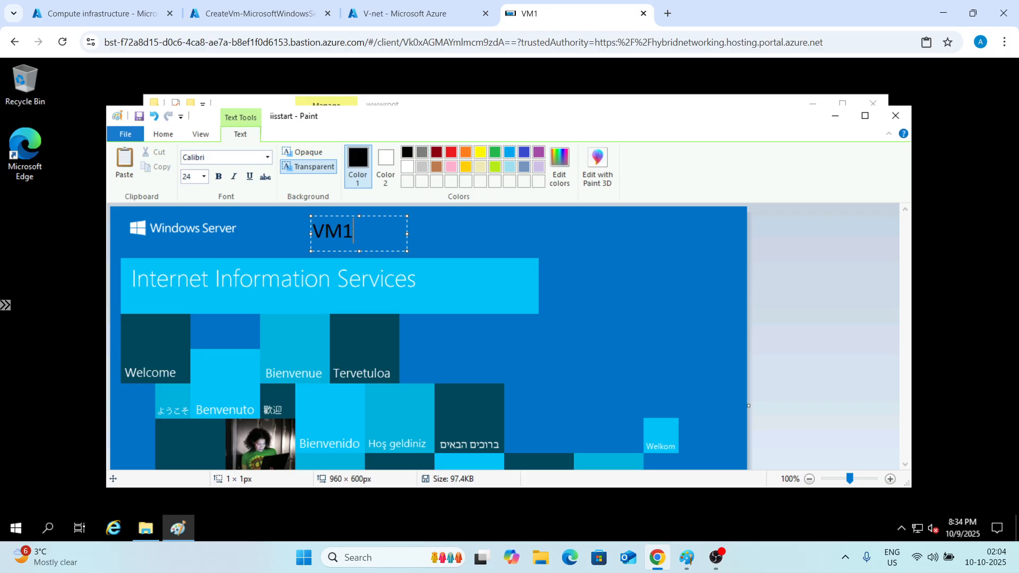
Format the VM1 label bold in dark red and save the image while closing Paint.
key(ctrl+a)
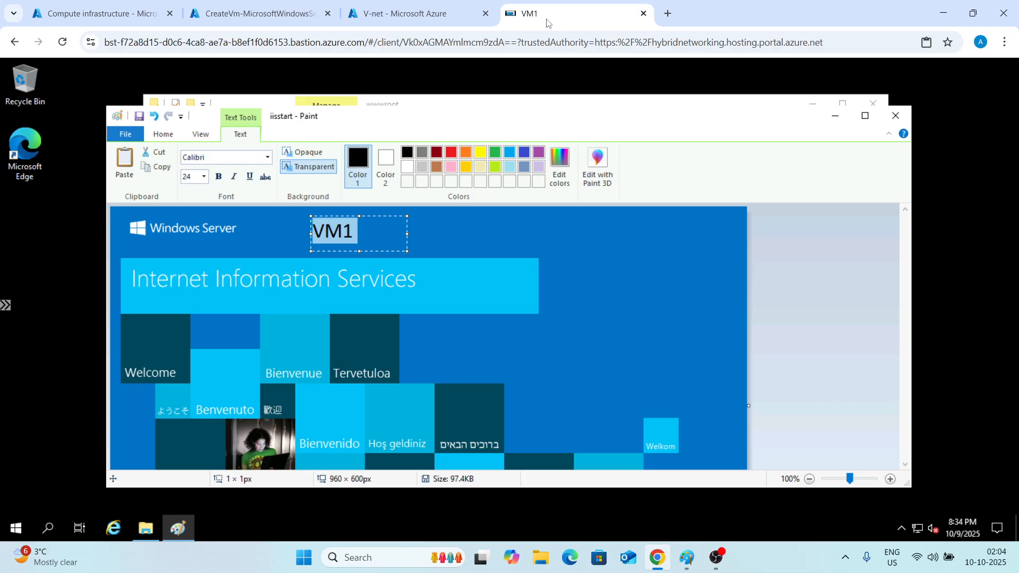
click(434, 152)
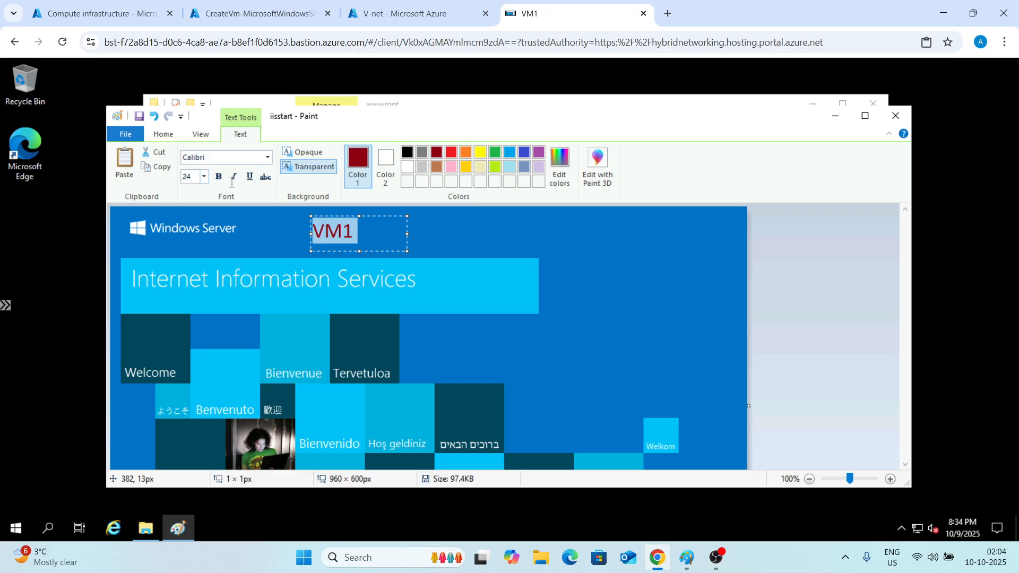
click(218, 177)
click(591, 237)
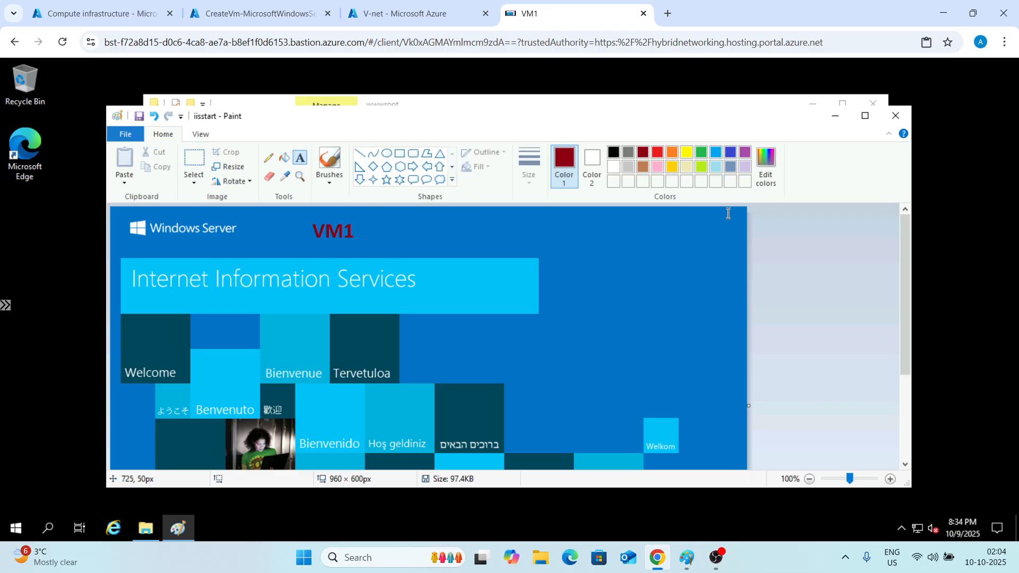
click(895, 111)
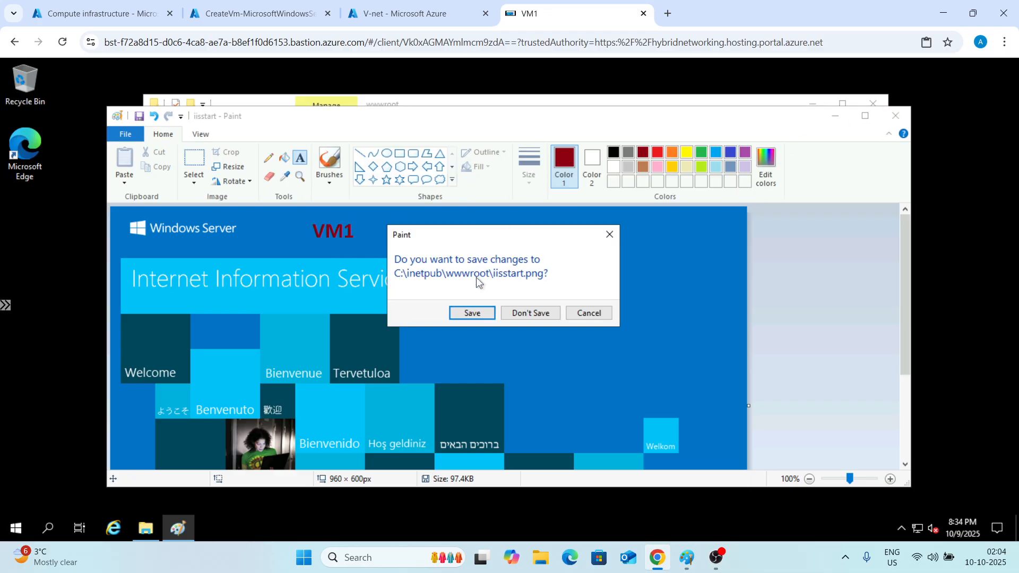
click(472, 313)
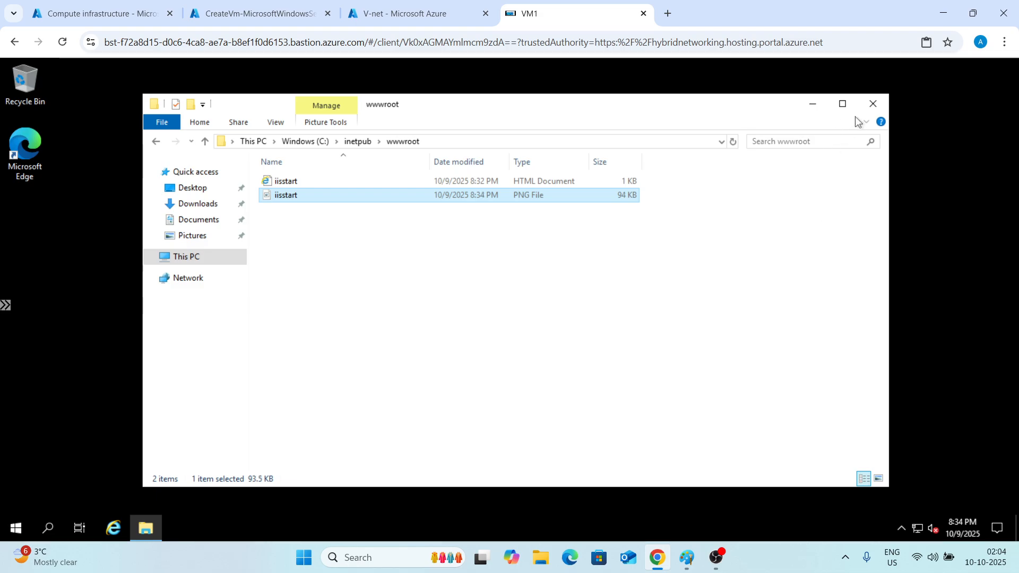
Close the VM1 session and connect to VM2 through V-net-Bastion with username IT and the VM password.
click(870, 106)
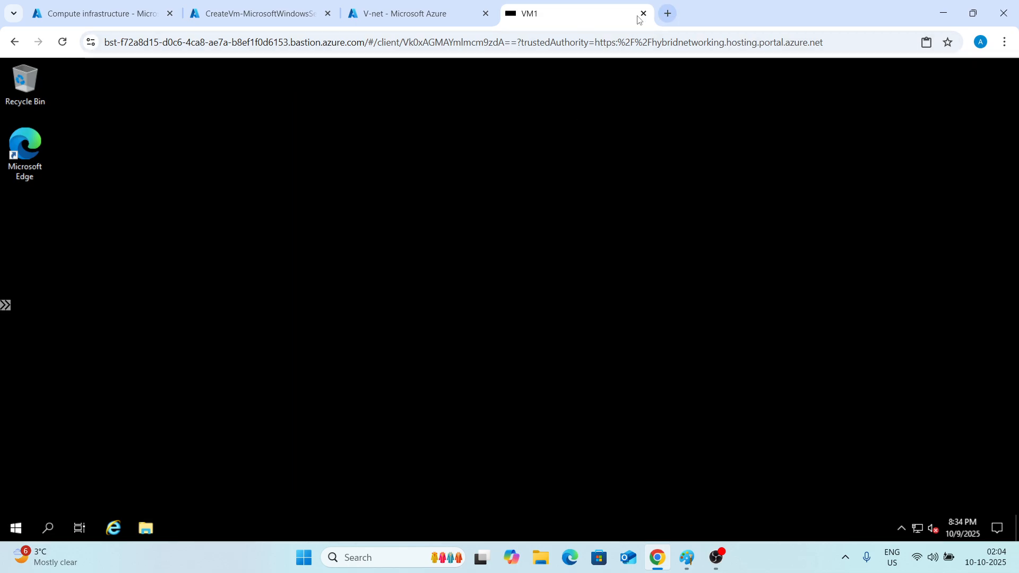
click(643, 14)
click(321, 220)
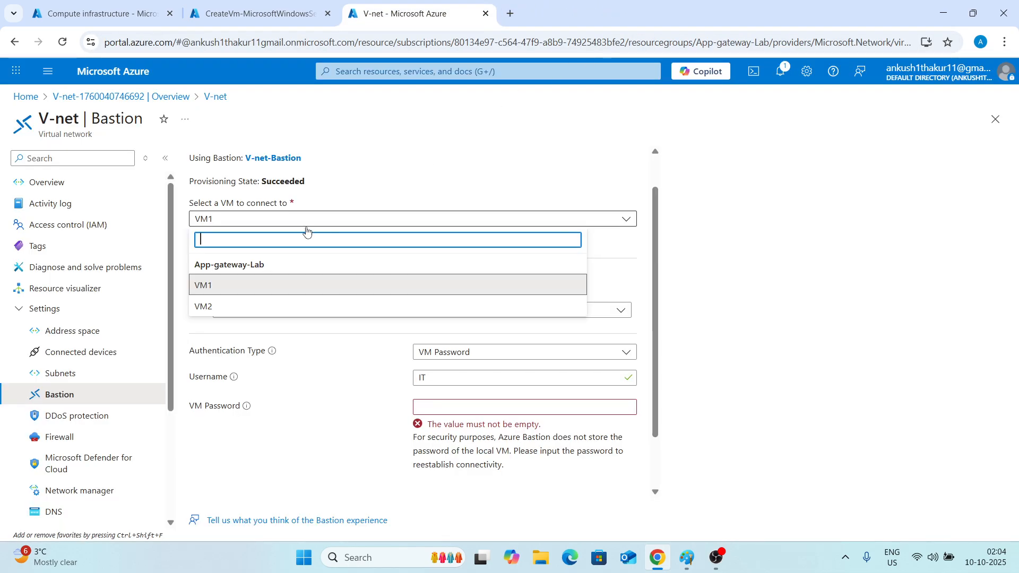
click(250, 306)
scroll(287, 284, down, 2)
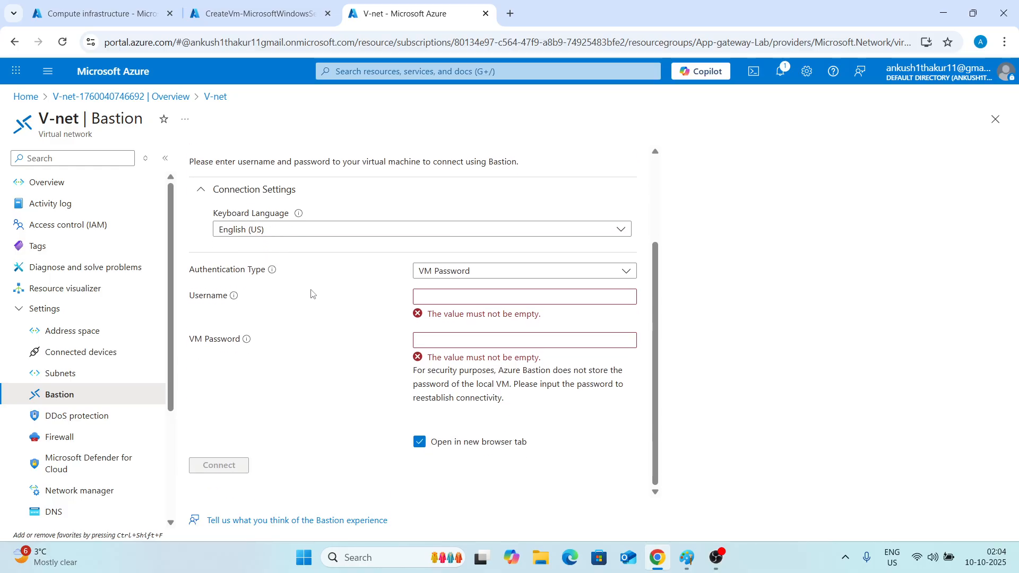
click(428, 293)
text(IT)
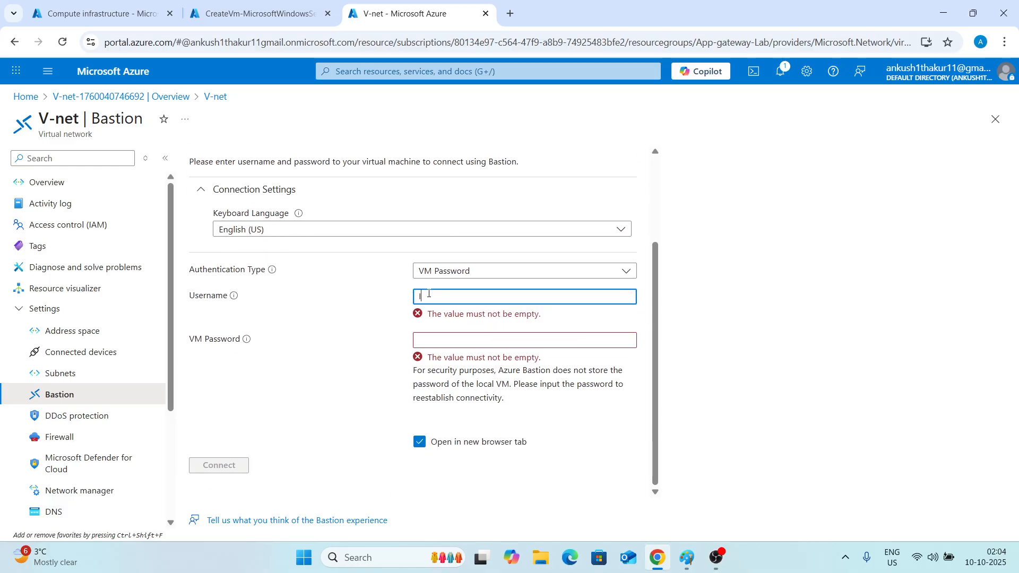
click(430, 340)
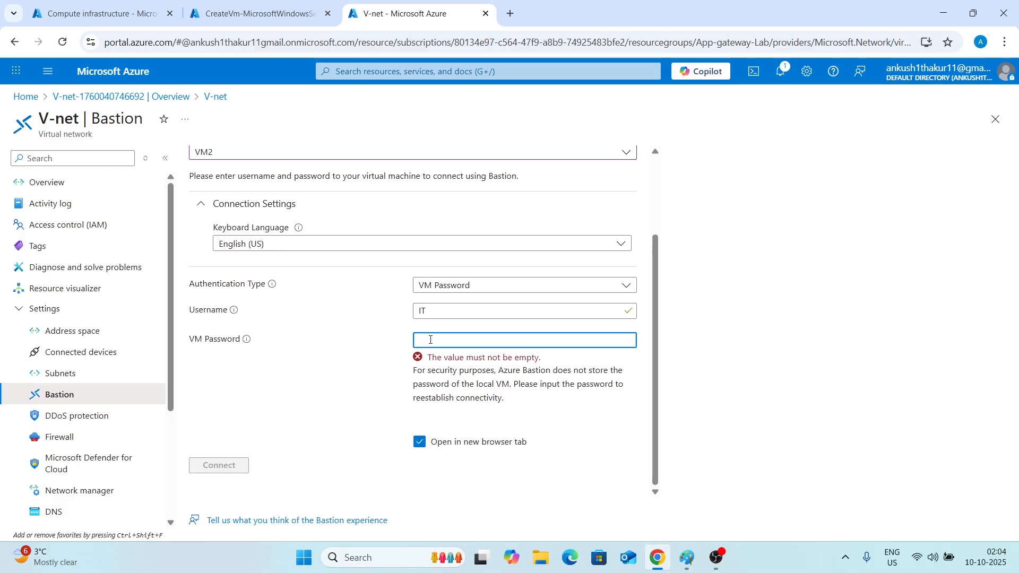
text(••••••••••••)
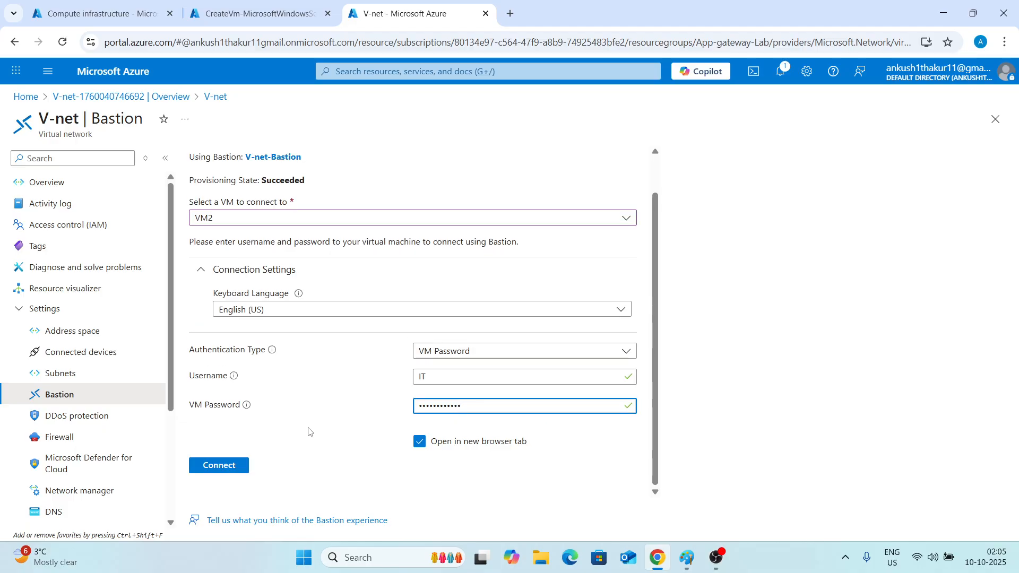
click(202, 466)
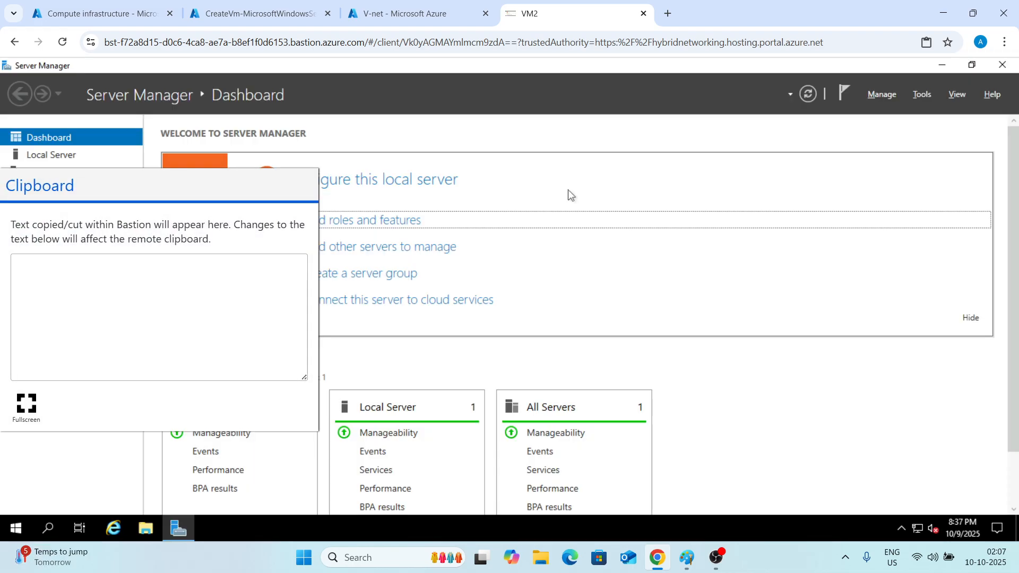
Install the Web Server (IIS) role on VM2 through the Add Roles and Features wizard, then close the wizard.
click(568, 233)
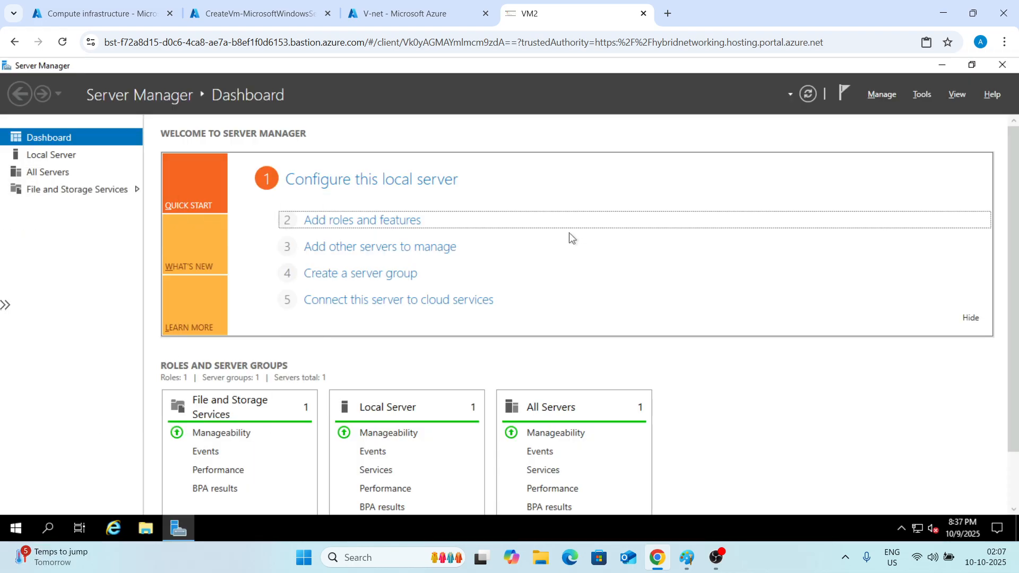
click(365, 221)
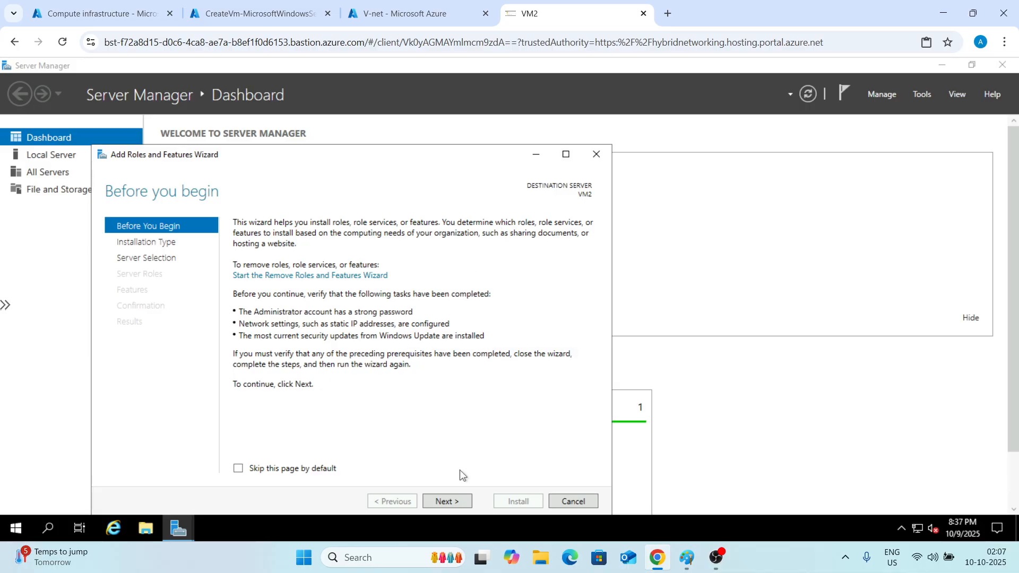
click(437, 495)
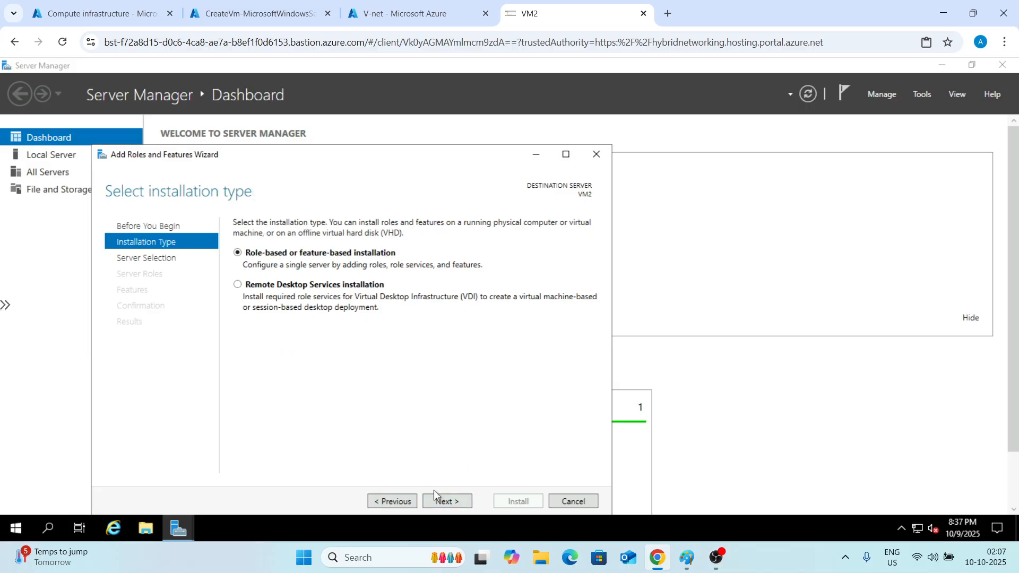
click(437, 501)
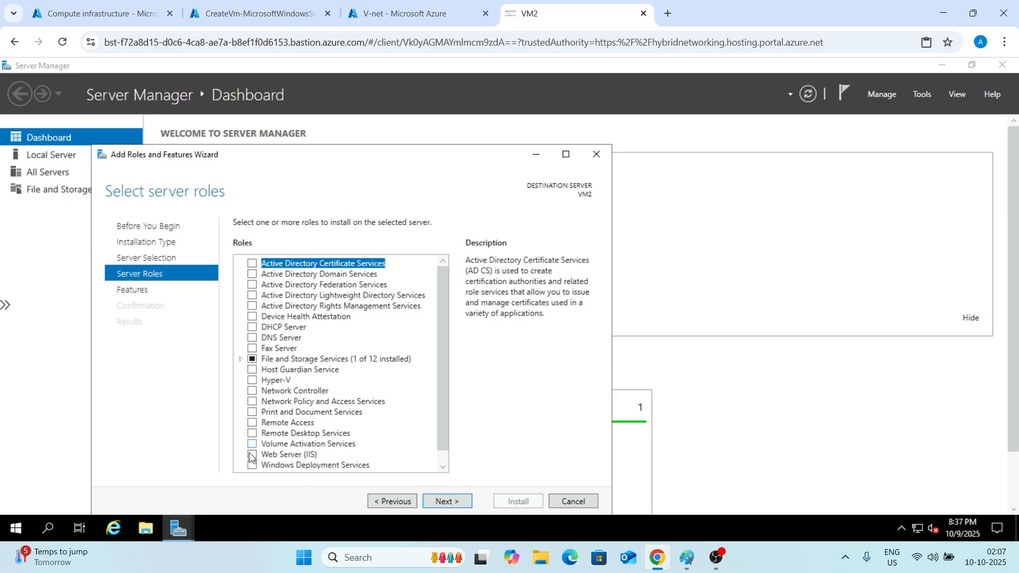
click(252, 455)
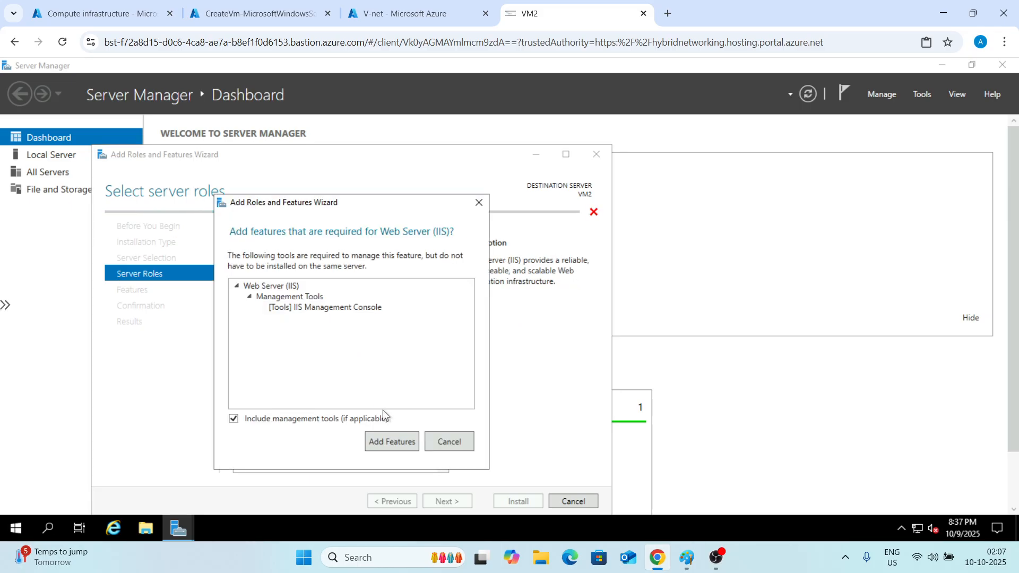
click(383, 435)
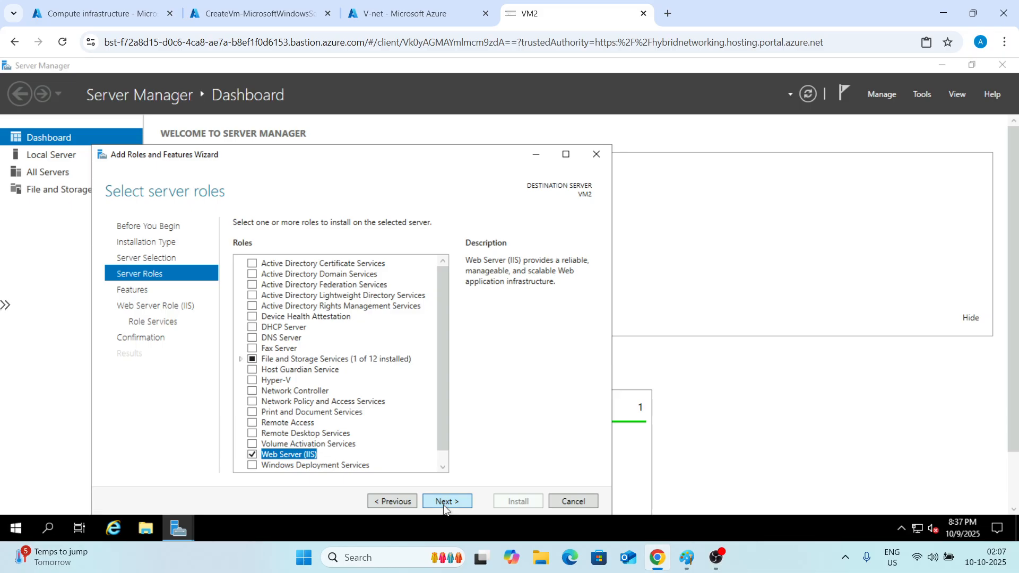
click(444, 502)
click(443, 504)
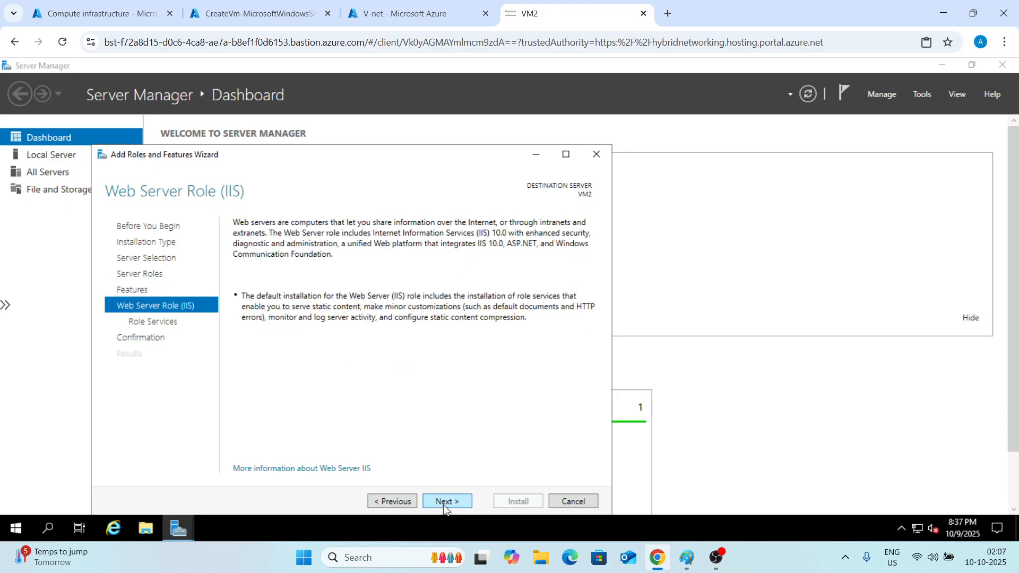
click(444, 502)
click(444, 501)
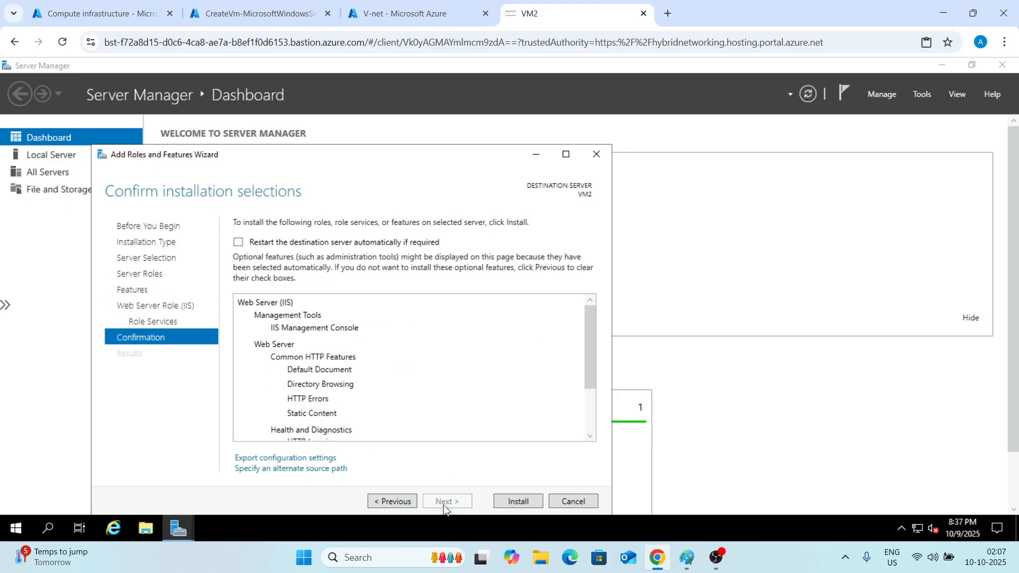
click(528, 505)
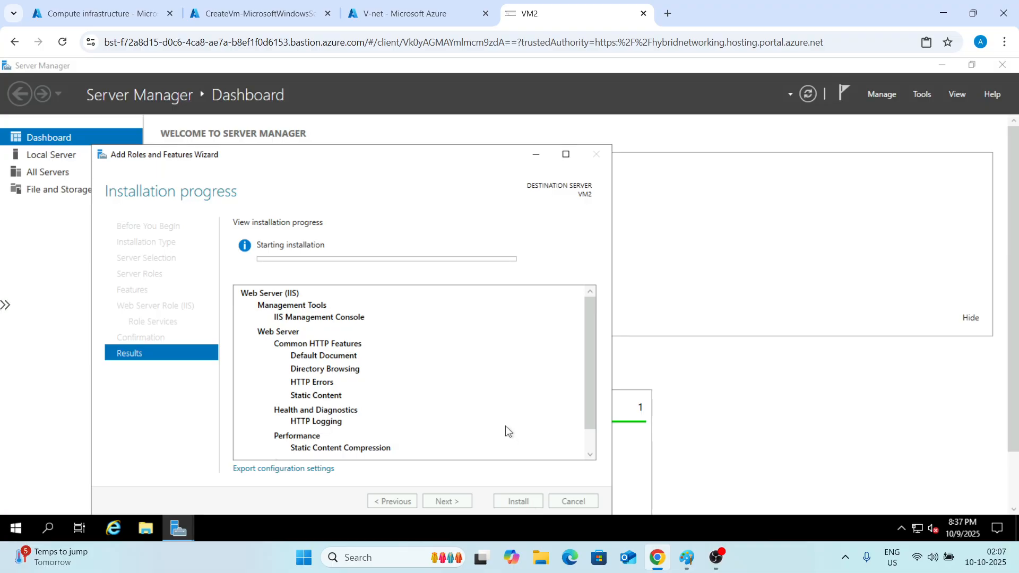
key(ctrl+alt+shift)
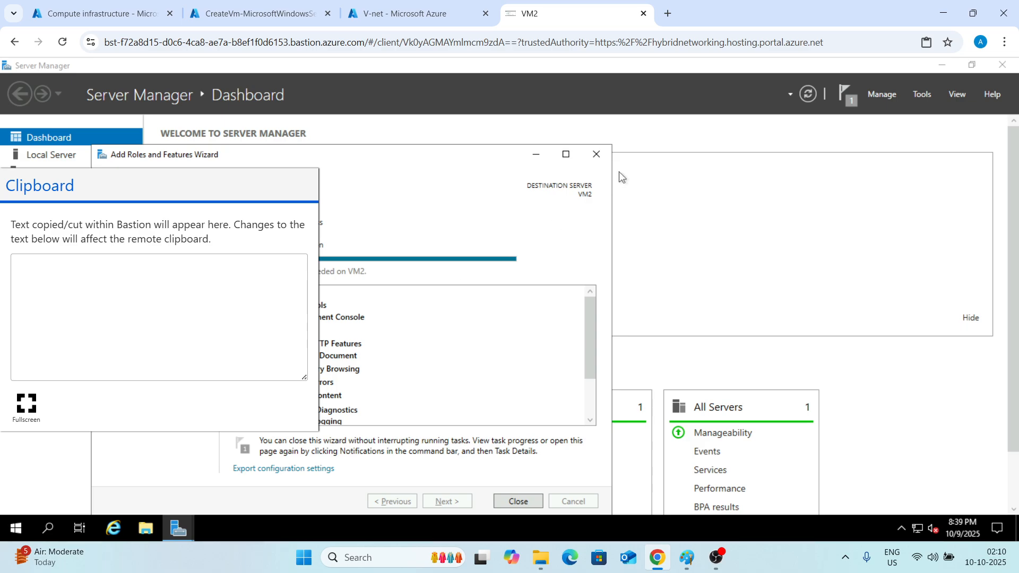
click(624, 172)
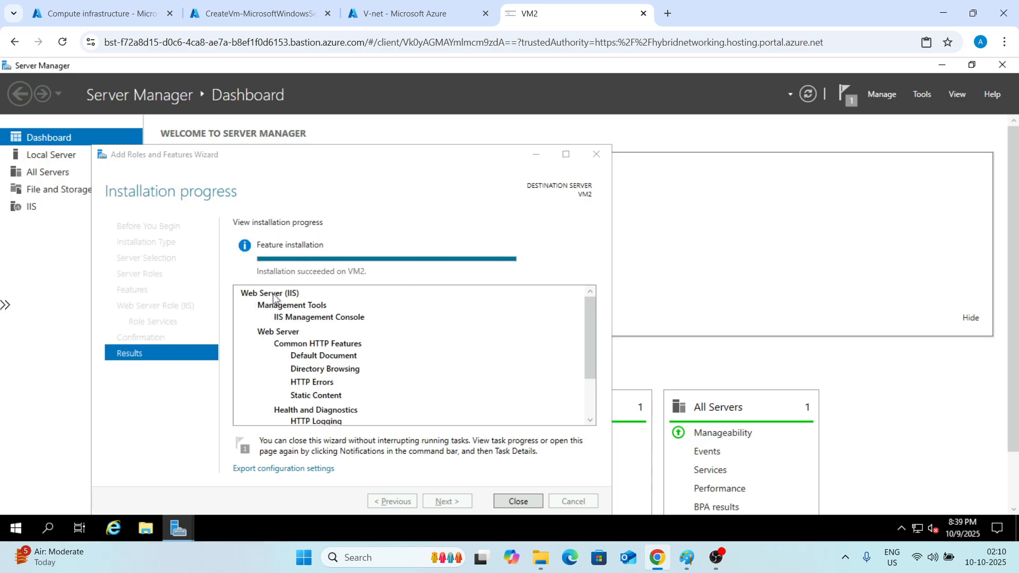
click(507, 505)
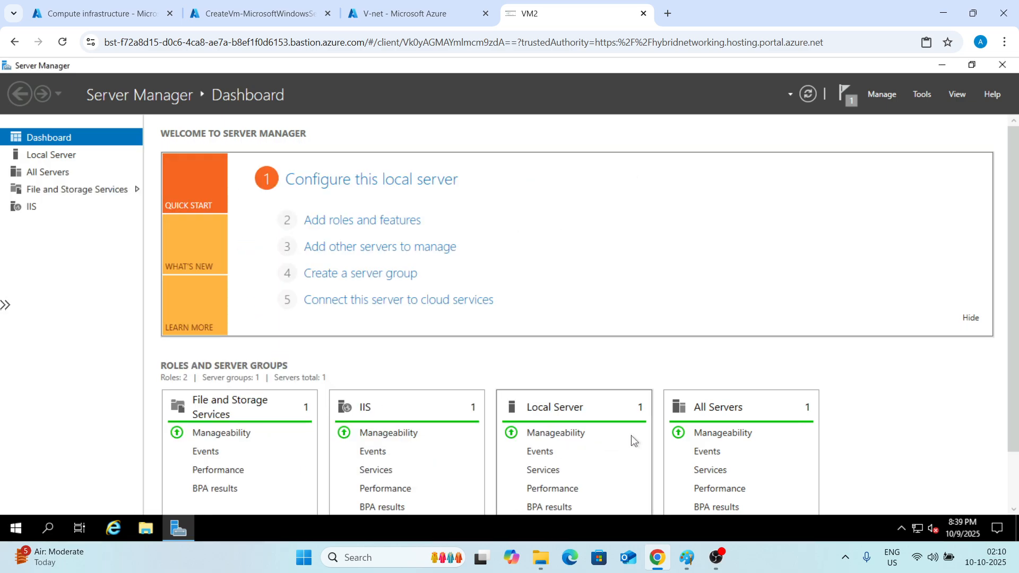
Close Server Manager and open the iisstart PNG image from C:\inetpub\wwwroot for editing in Paint.
click(1001, 66)
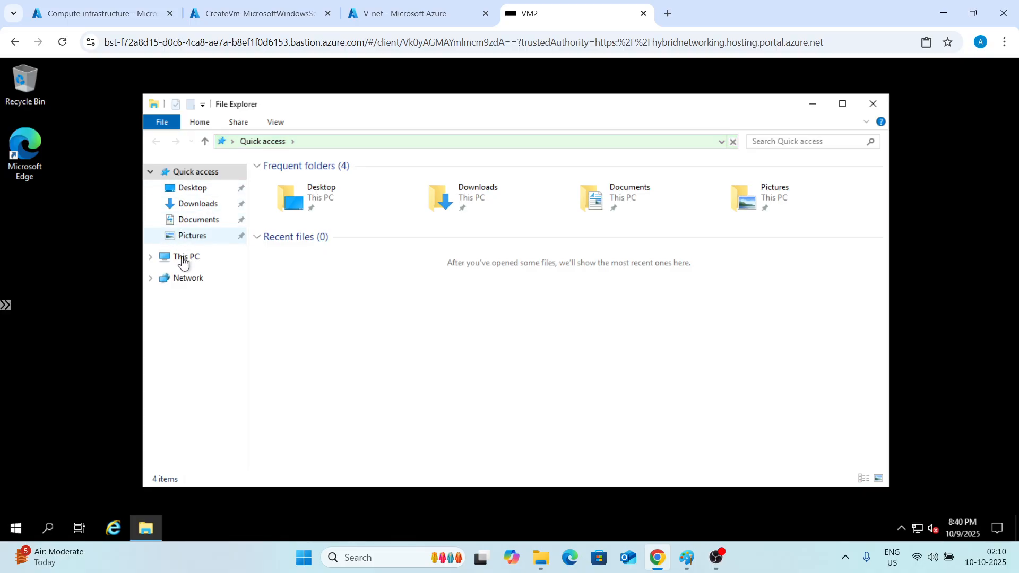
click(183, 260)
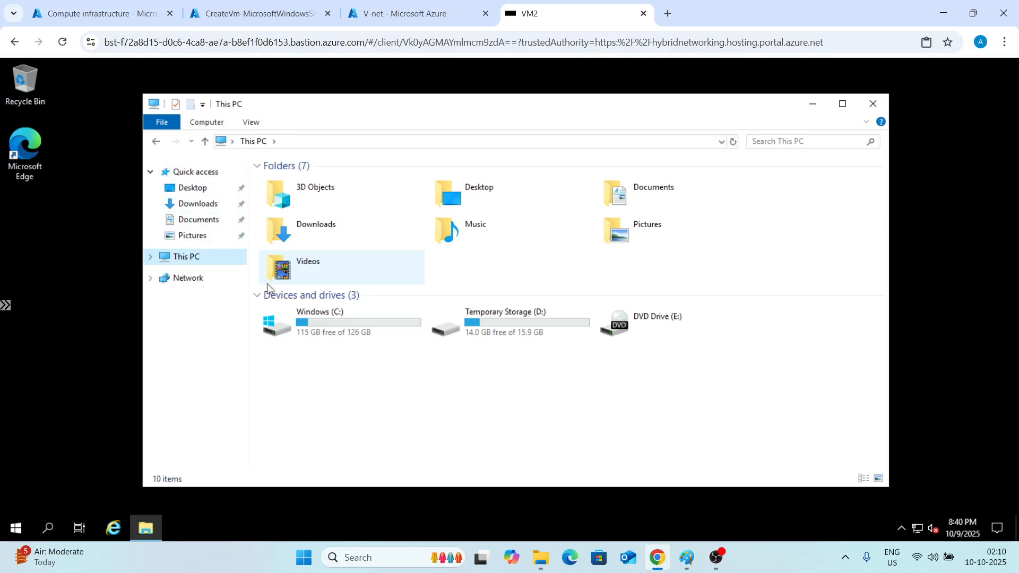
double_click(313, 324)
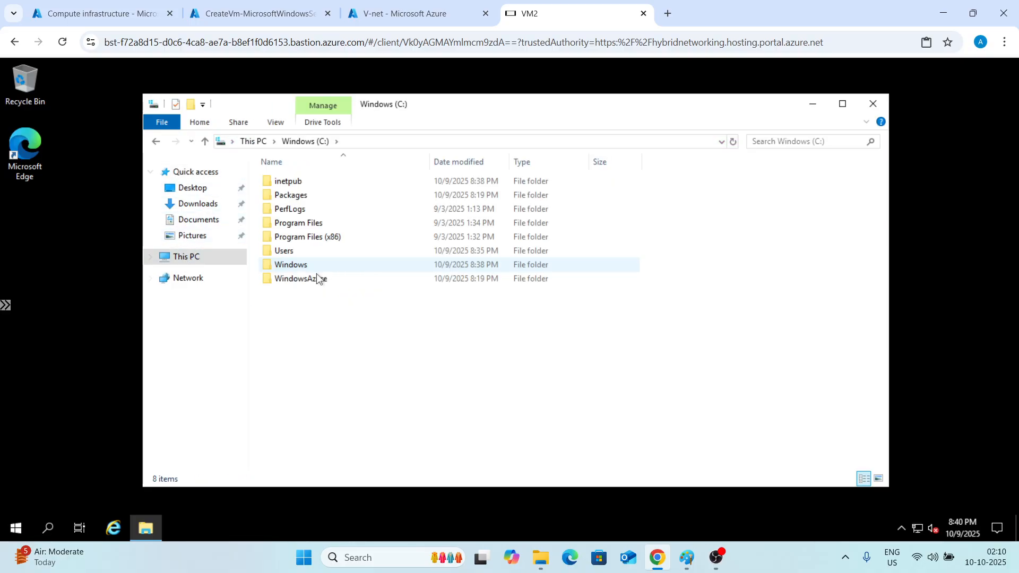
double_click(310, 180)
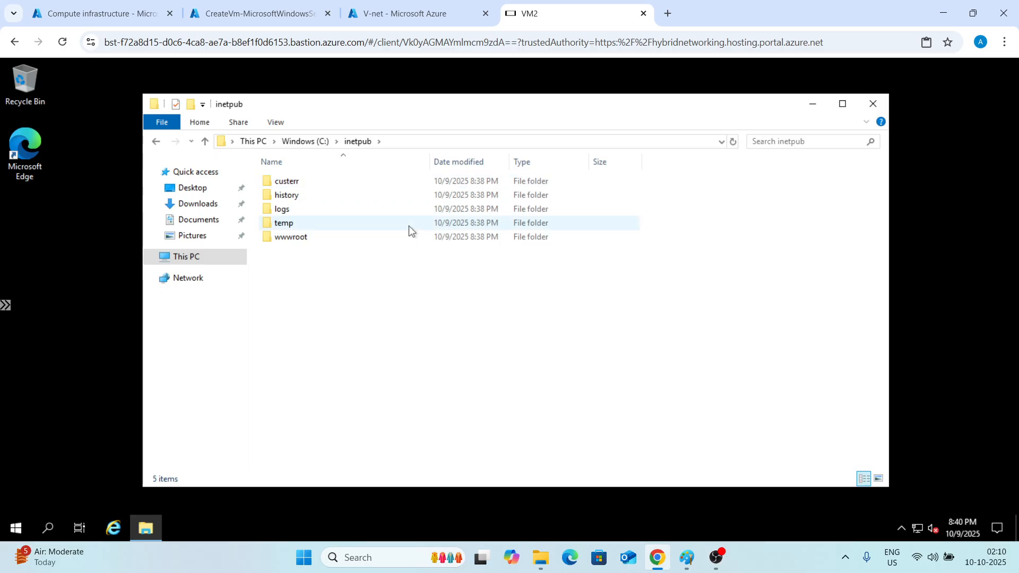
double_click(340, 239)
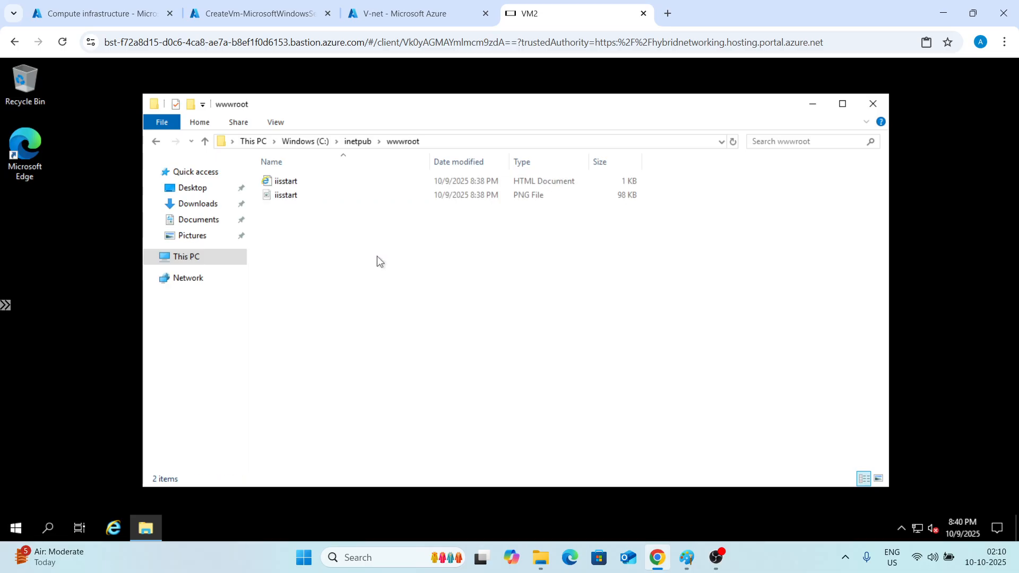
click(278, 197)
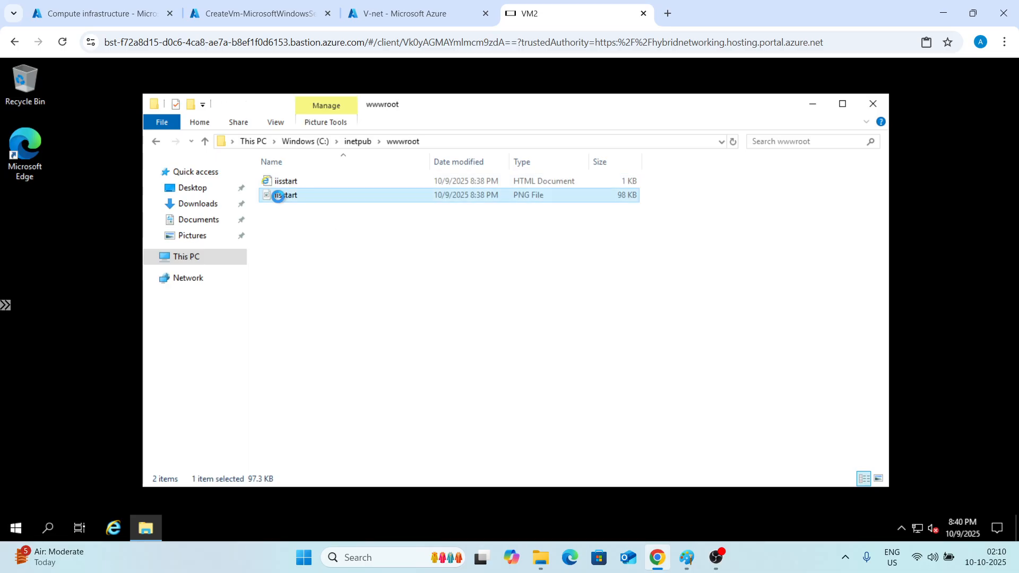
right_click(278, 197)
click(297, 207)
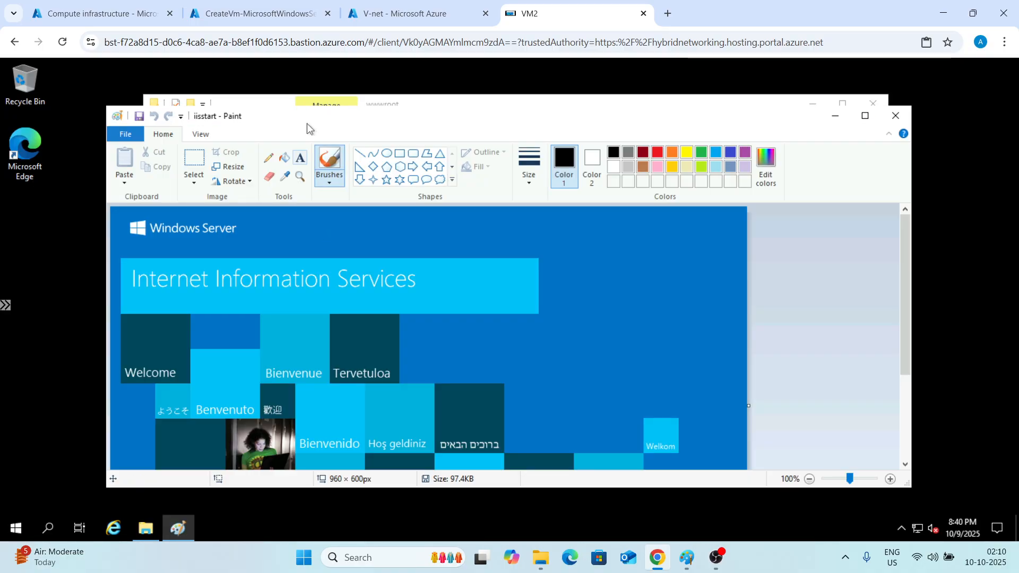
Add a 24-point text label reading VM2 near the top of the IIS start image.
click(300, 158)
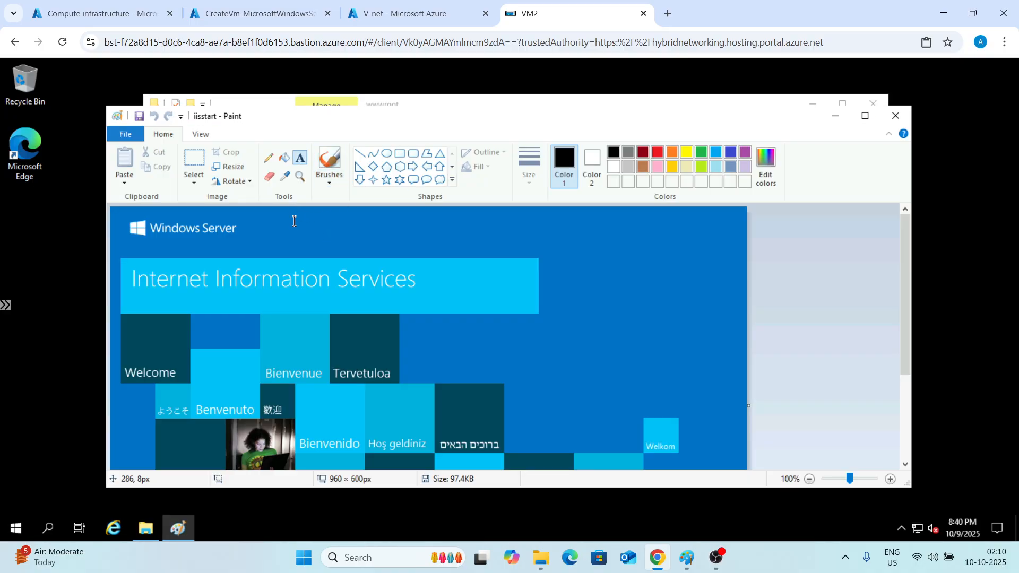
drag(291, 220, 388, 234)
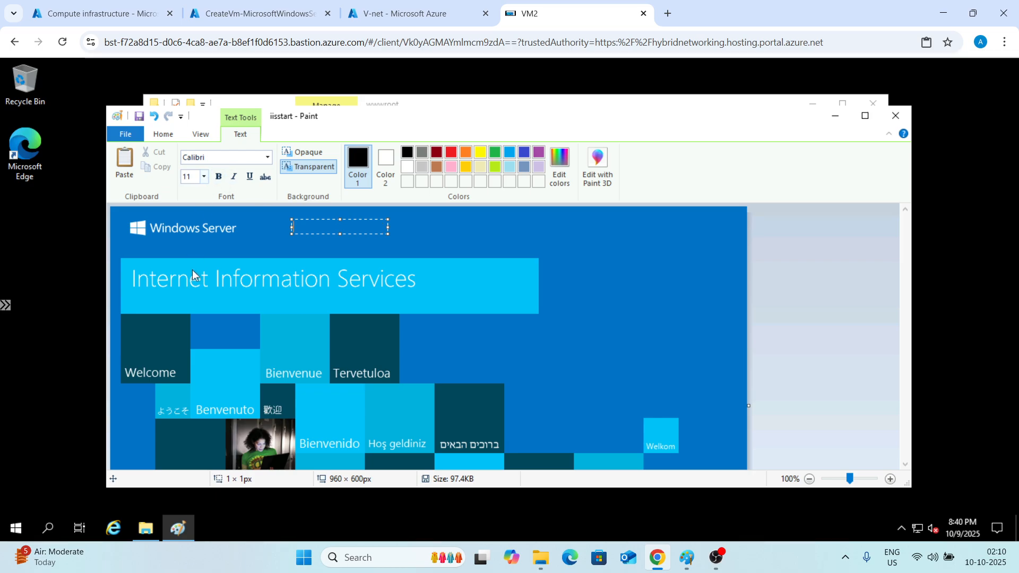
click(203, 178)
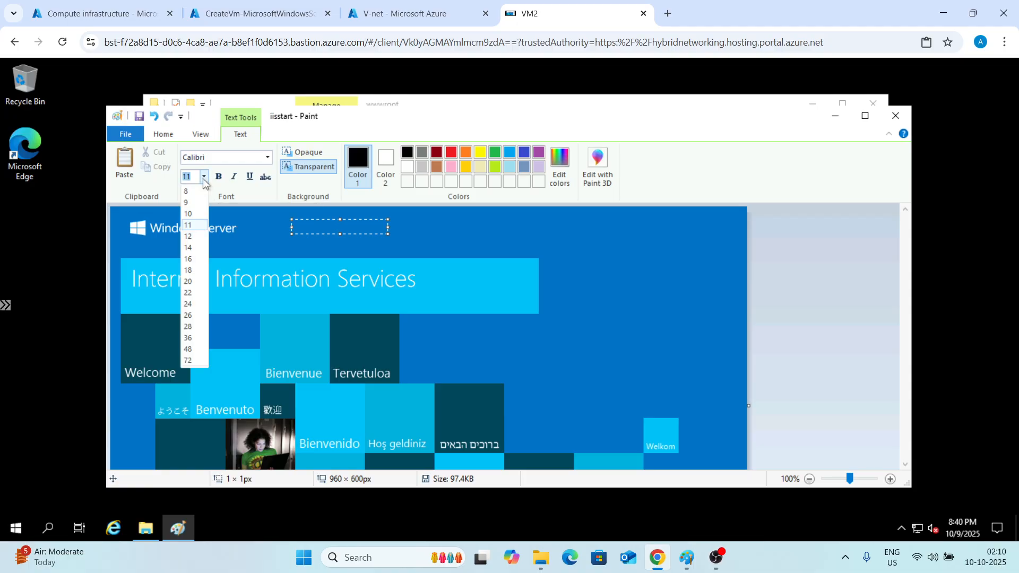
click(189, 304)
text(V)
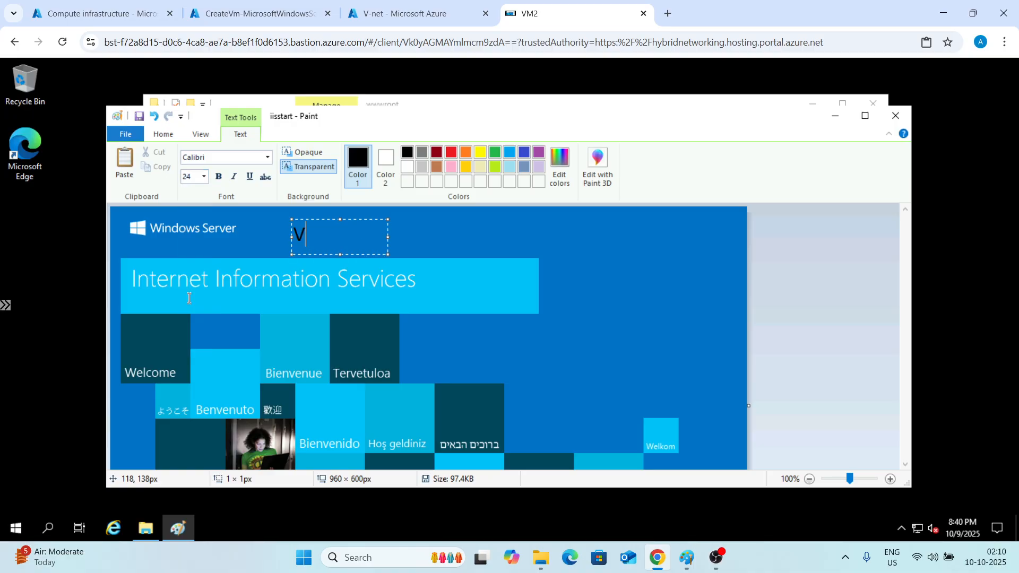
text(M2)
Format the VM2 label text bold in dark red.
key(ctrl+a)
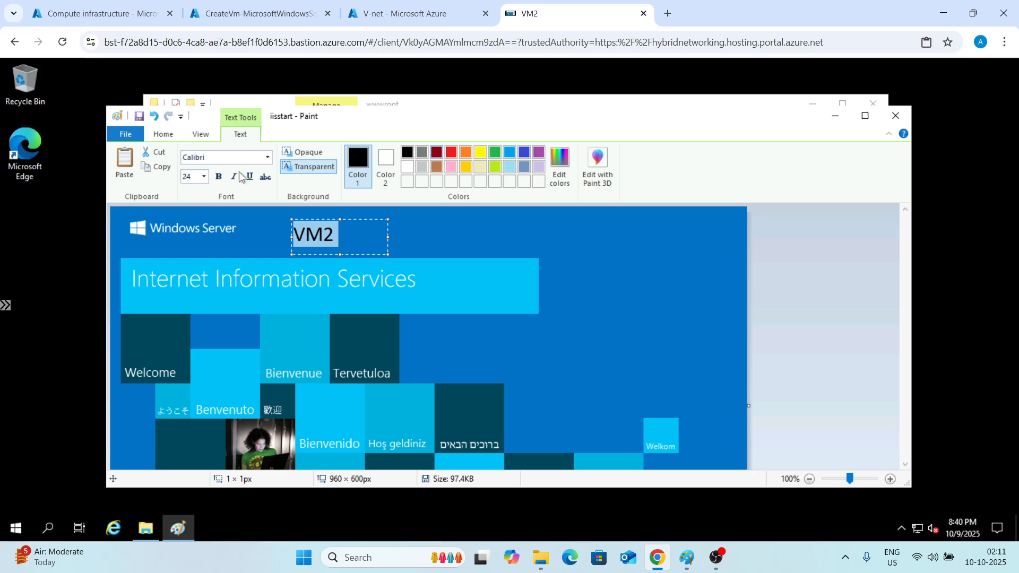
click(436, 152)
click(218, 176)
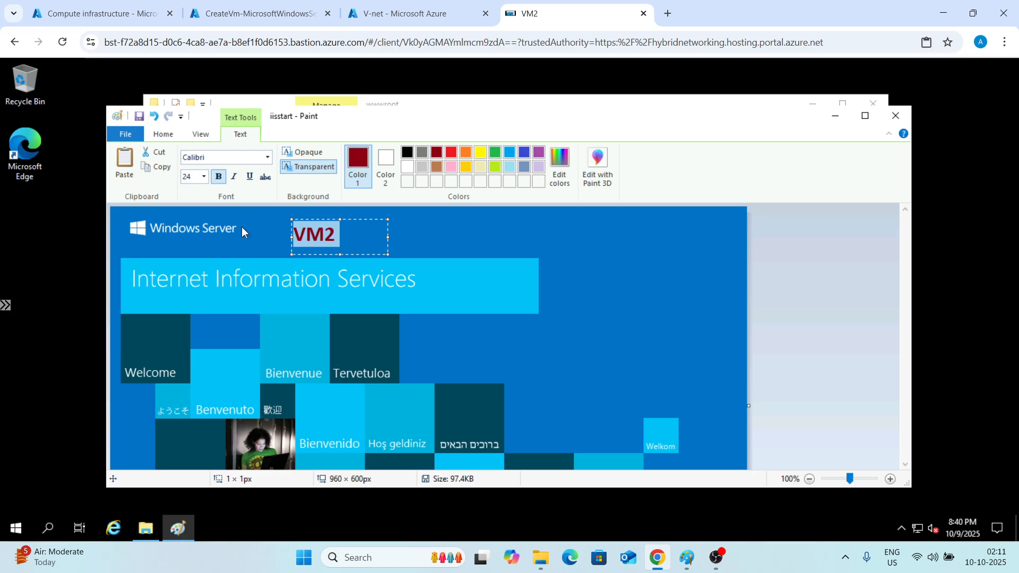
Re-enter the label text as VM2 in the text box.
click(6, 305)
click(6, 305)
text(P)
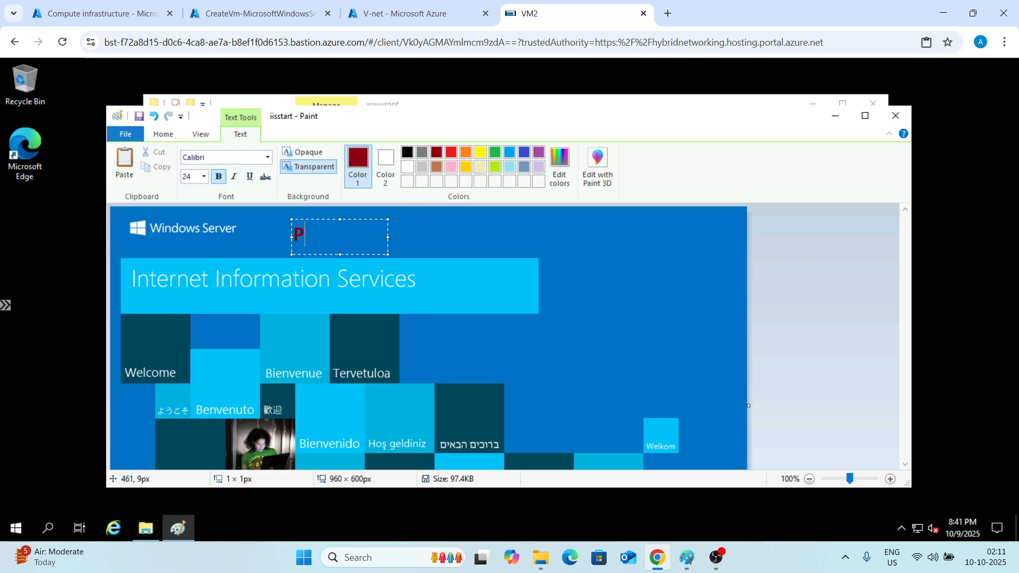
key(BackSpace)
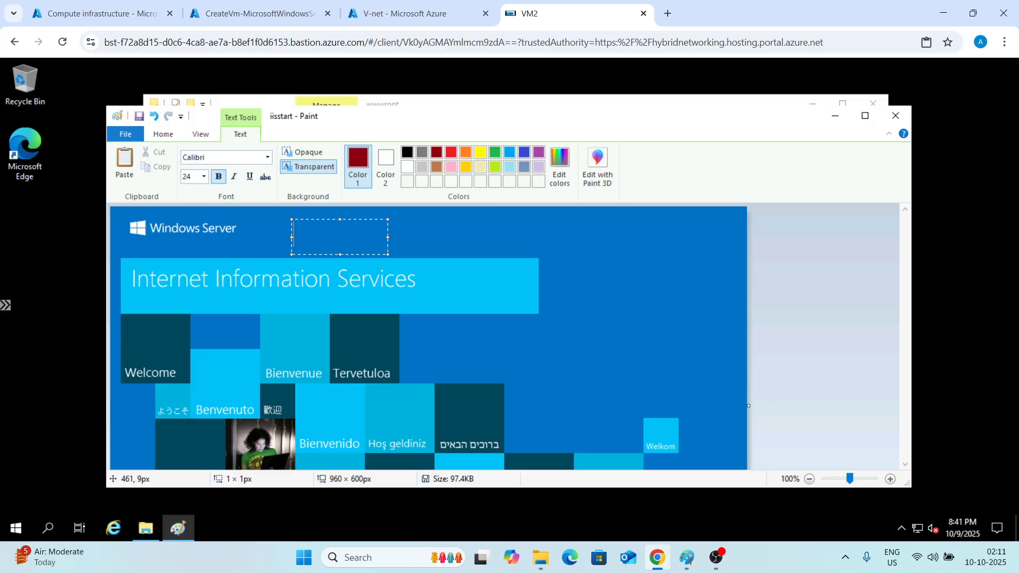
text(vm2)
key(shift+Left)
key(BackSpace)
key(BackSpace)
text(VM)
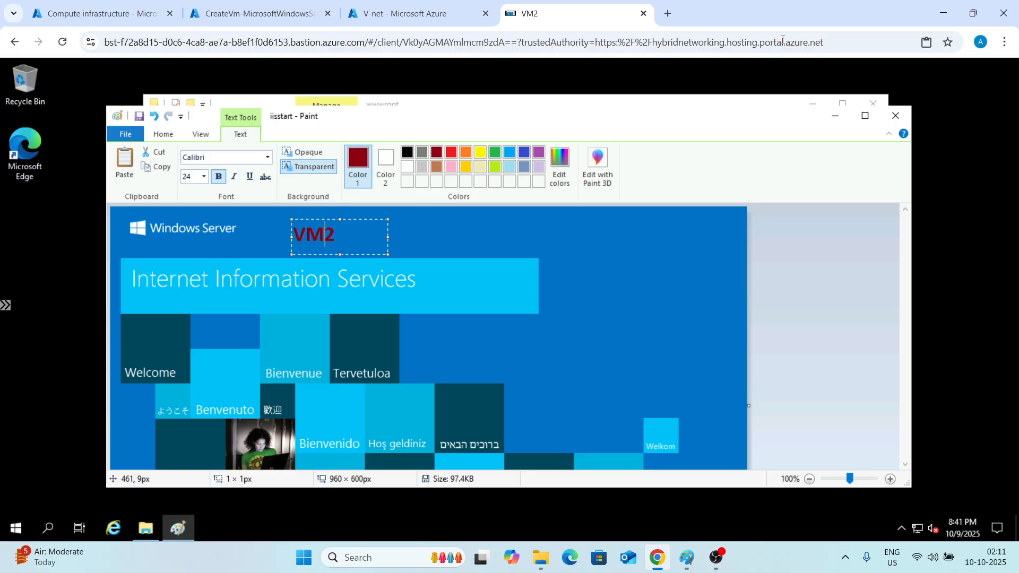
Save the edited image while closing Paint, then close File Explorer.
click(905, 119)
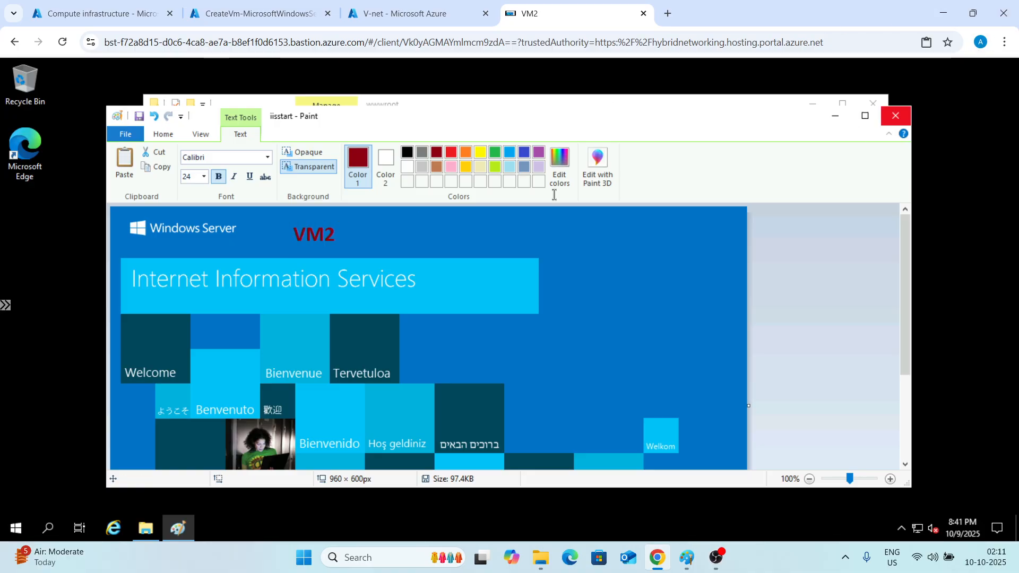
click(463, 312)
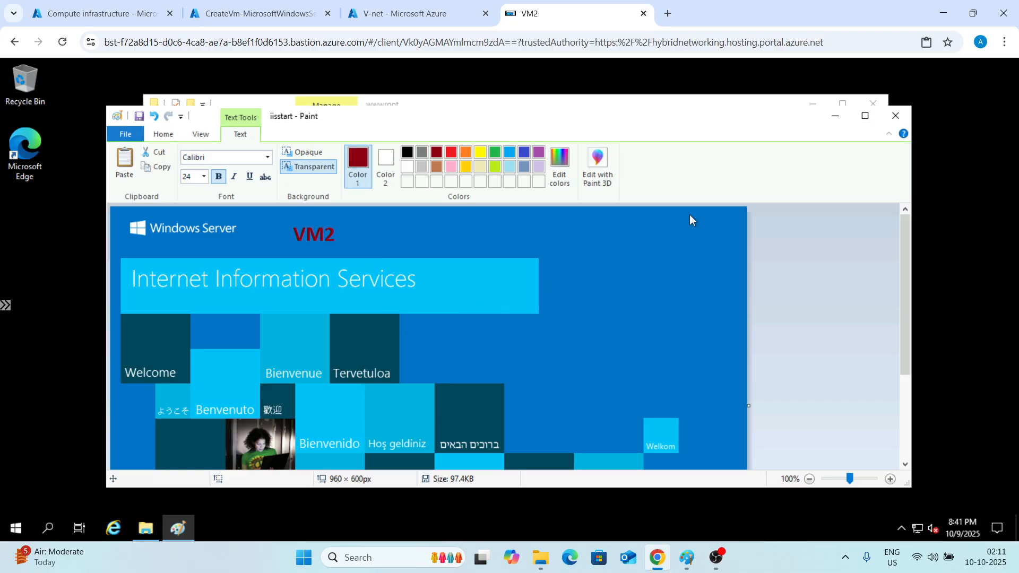
click(873, 104)
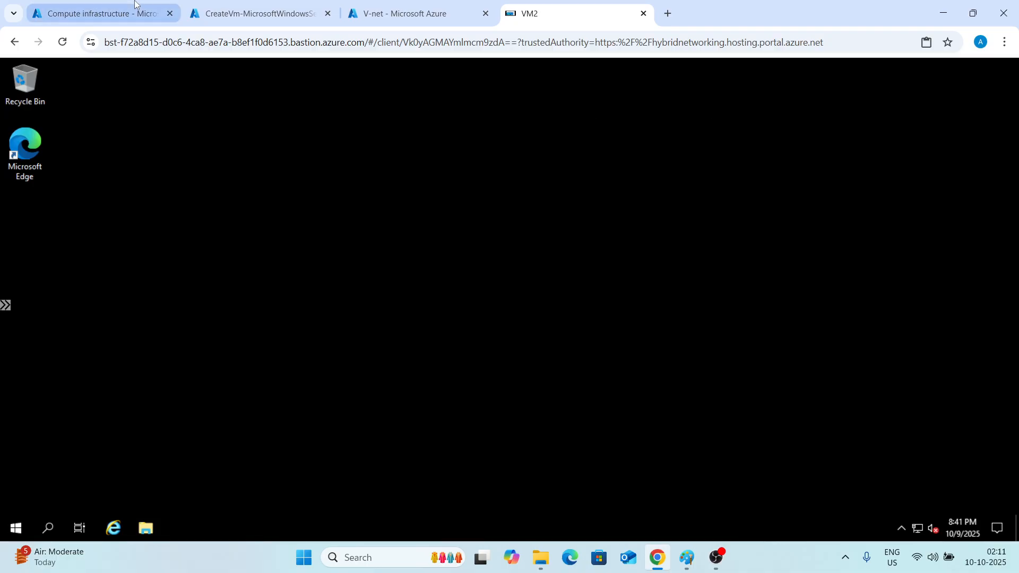
Switch to the Azure portal tab and start creating a new Application Gateway from Application gateways.
click(249, 12)
click(359, 72)
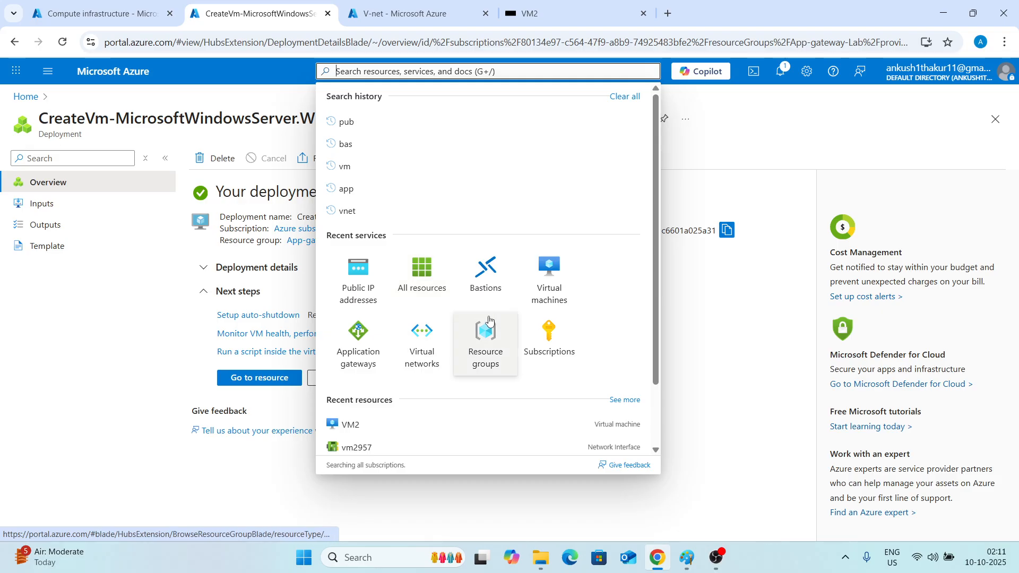
click(379, 336)
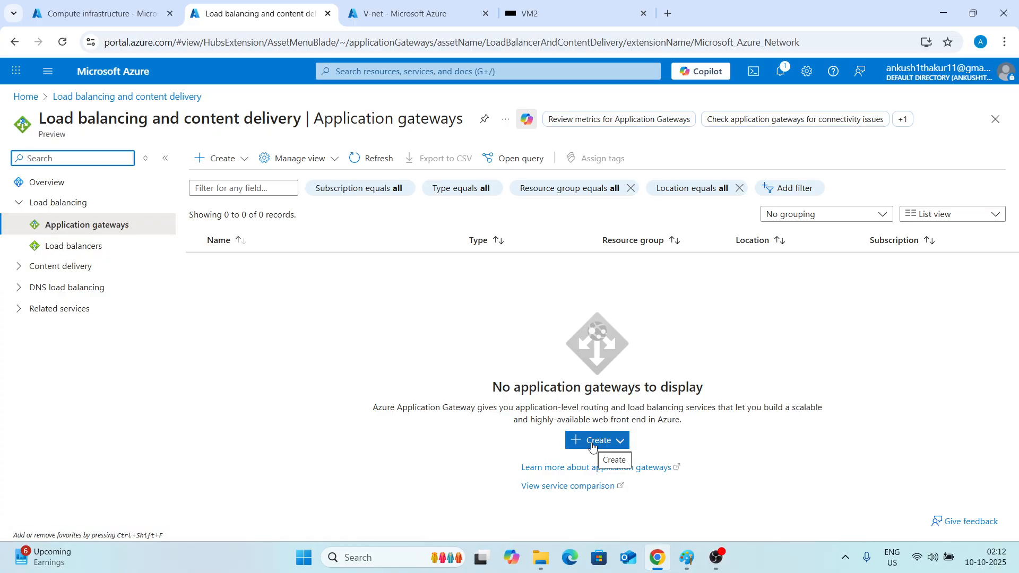
click(593, 447)
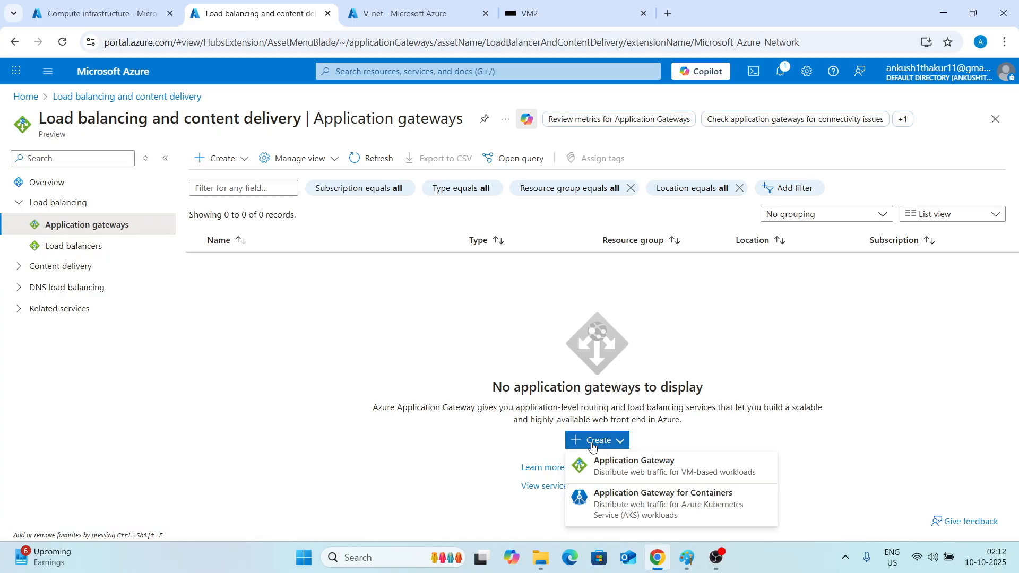
click(618, 471)
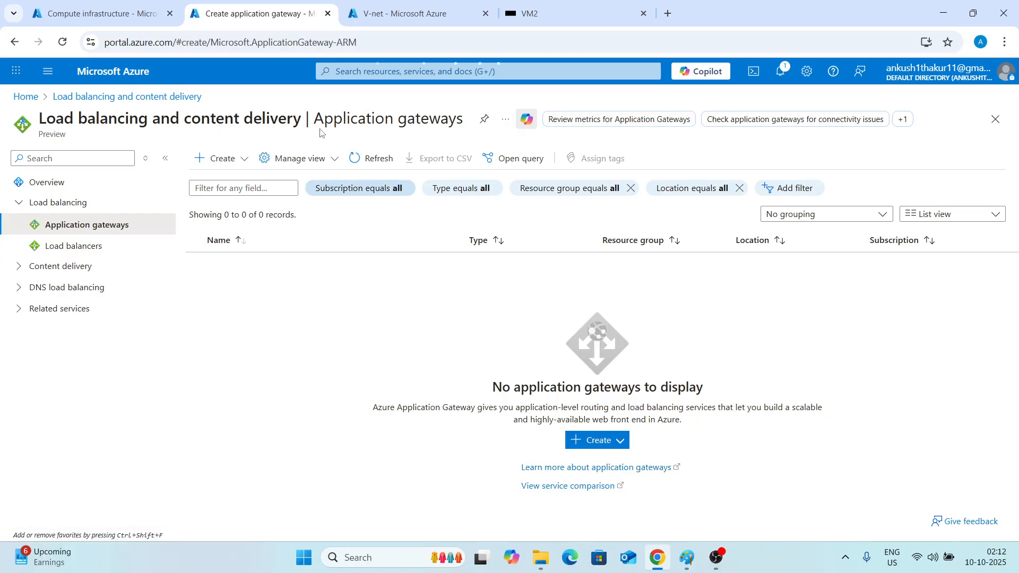
Select resource group App-gateway-Lab and name the application gateway APP-Gateway.
scroll(260, 298, down, 3)
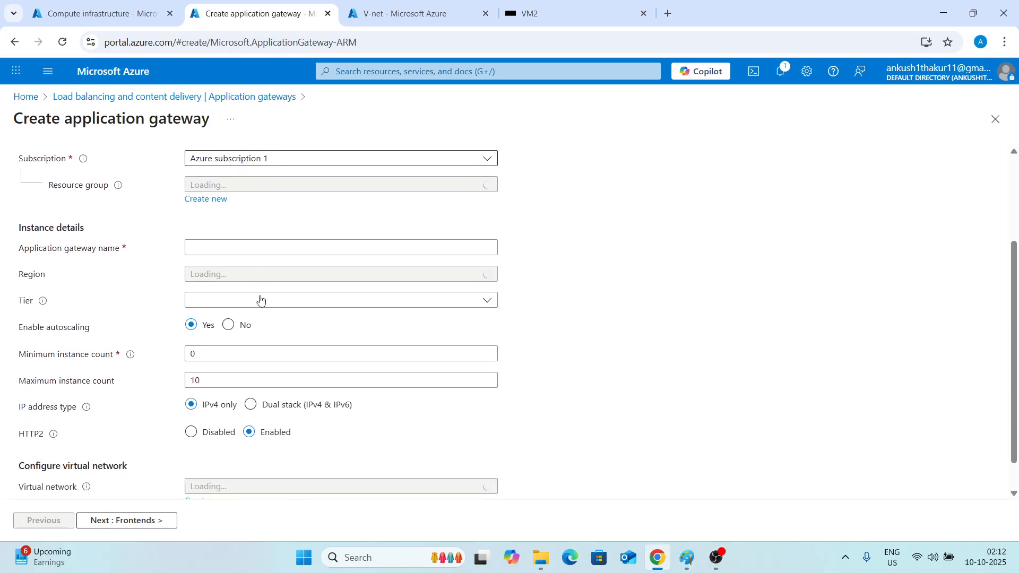
click(222, 185)
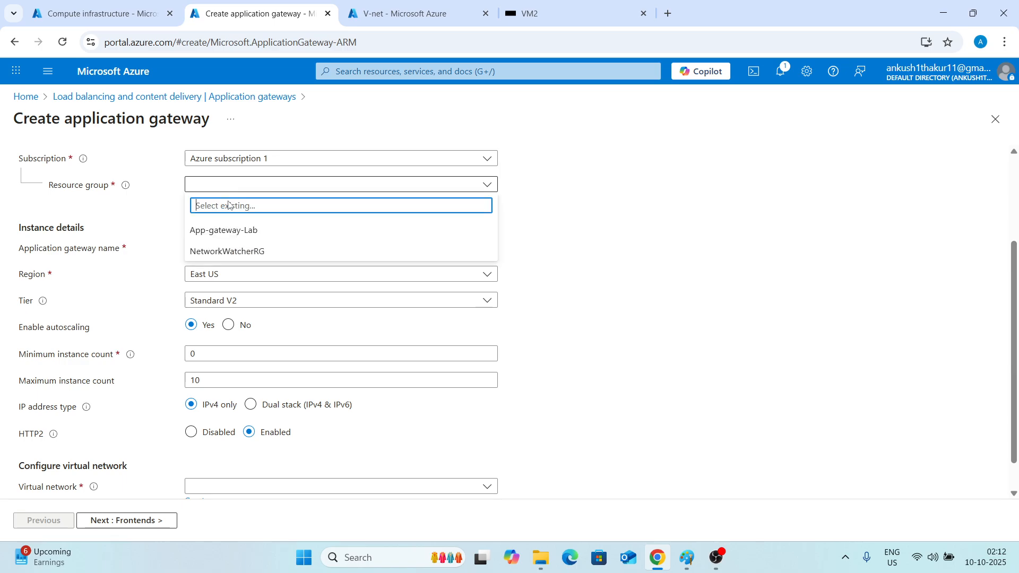
click(226, 231)
click(209, 246)
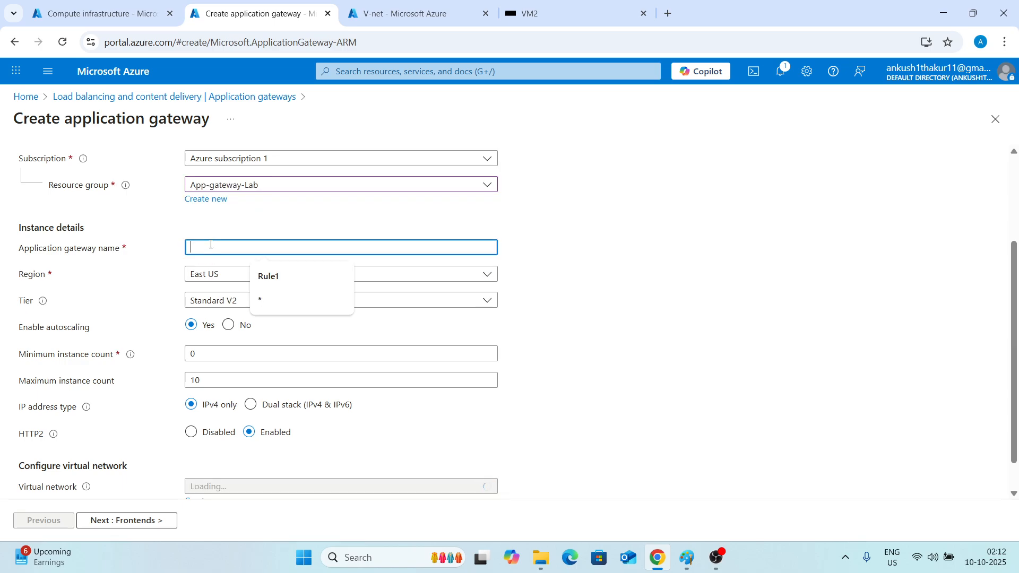
text(APP-Gateway)
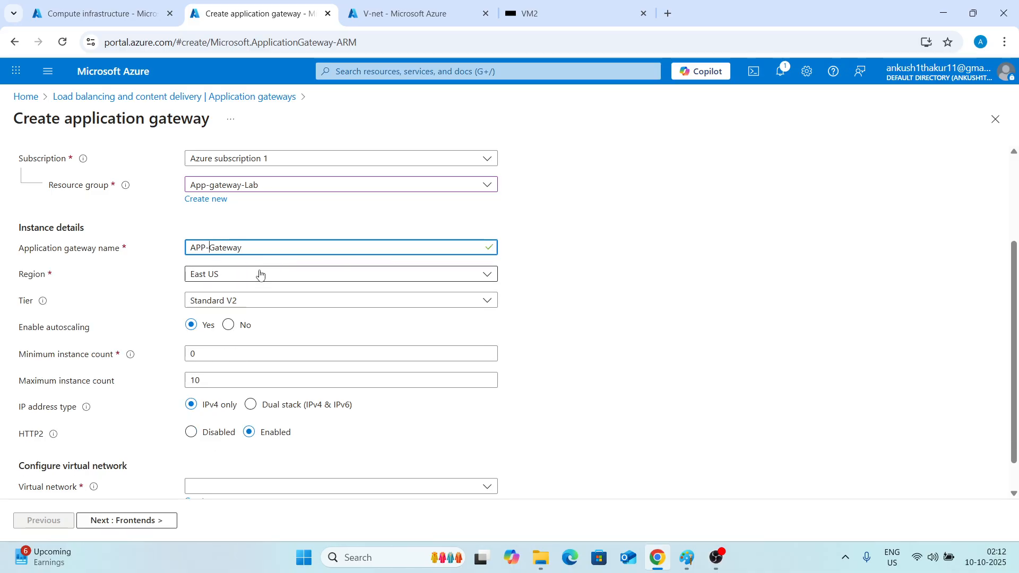
Try the WAF V2 tier, then set the tier back to Standard V2.
scroll(260, 274, down, 1)
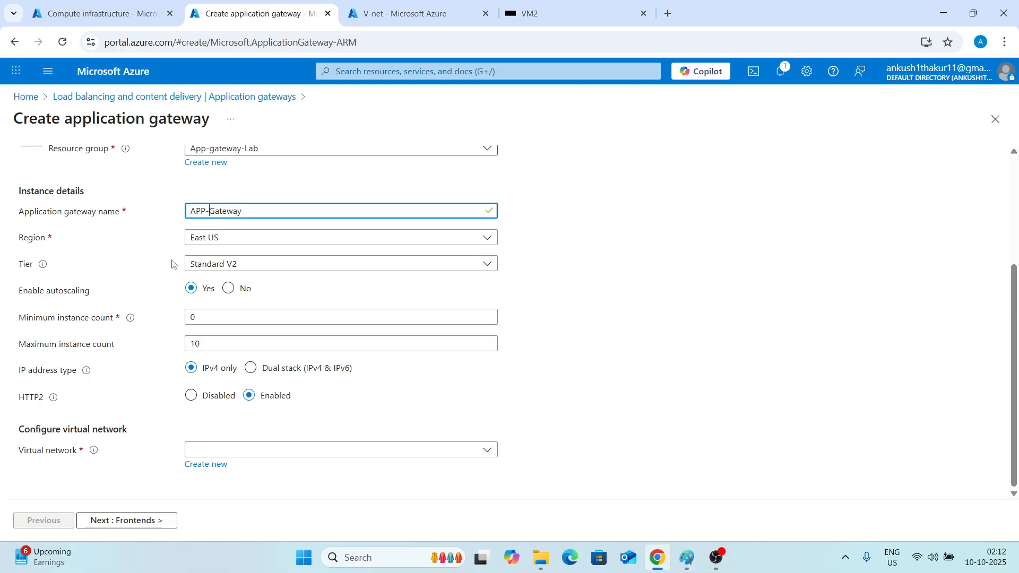
mouse_move(42, 264)
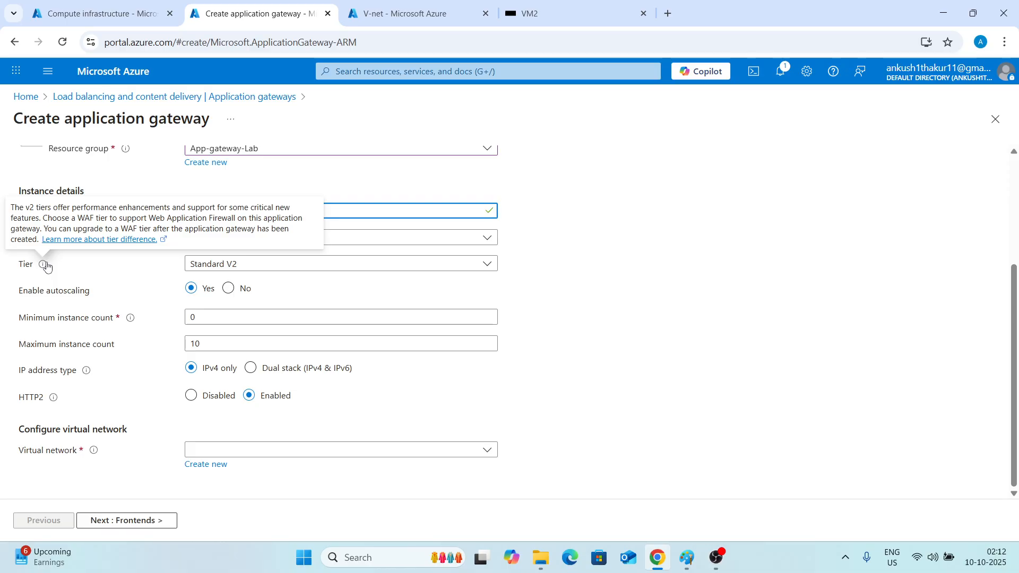
click(331, 267)
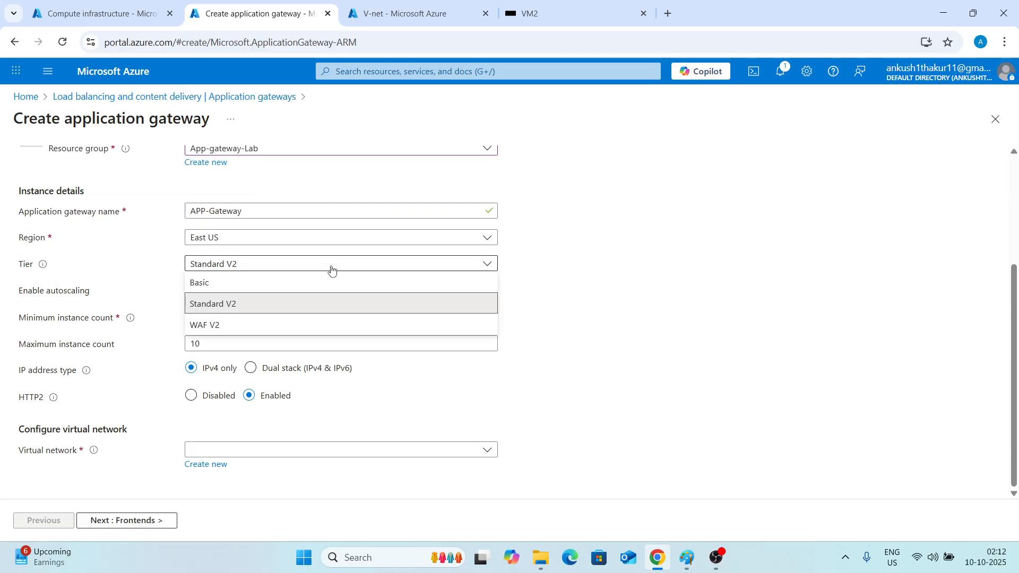
click(260, 267)
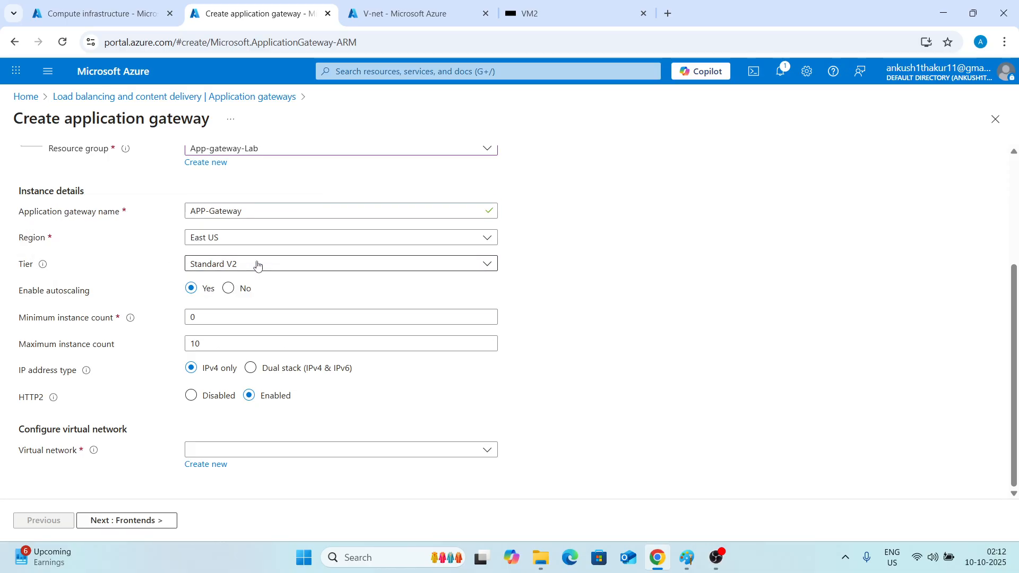
click(463, 268)
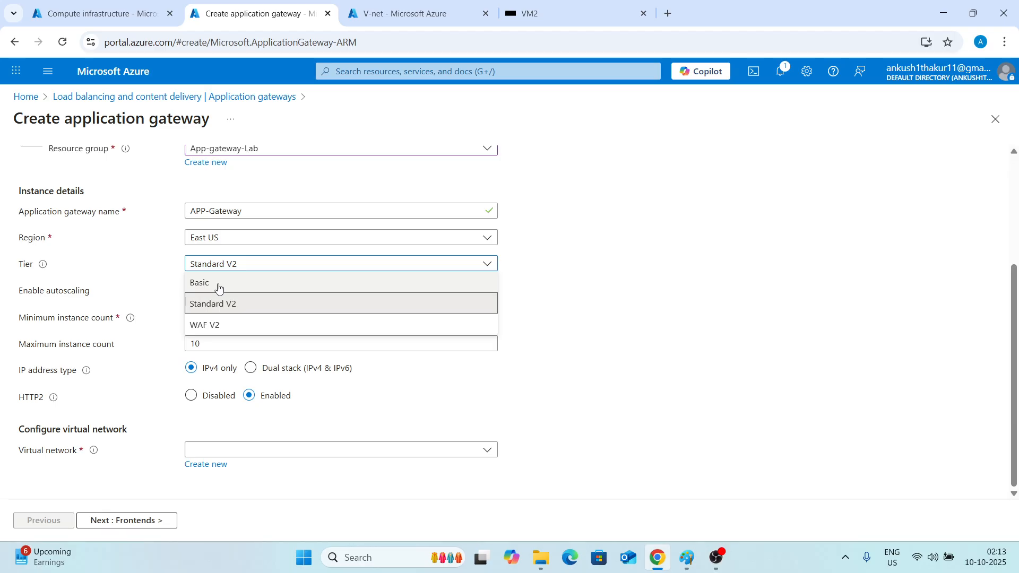
click(200, 330)
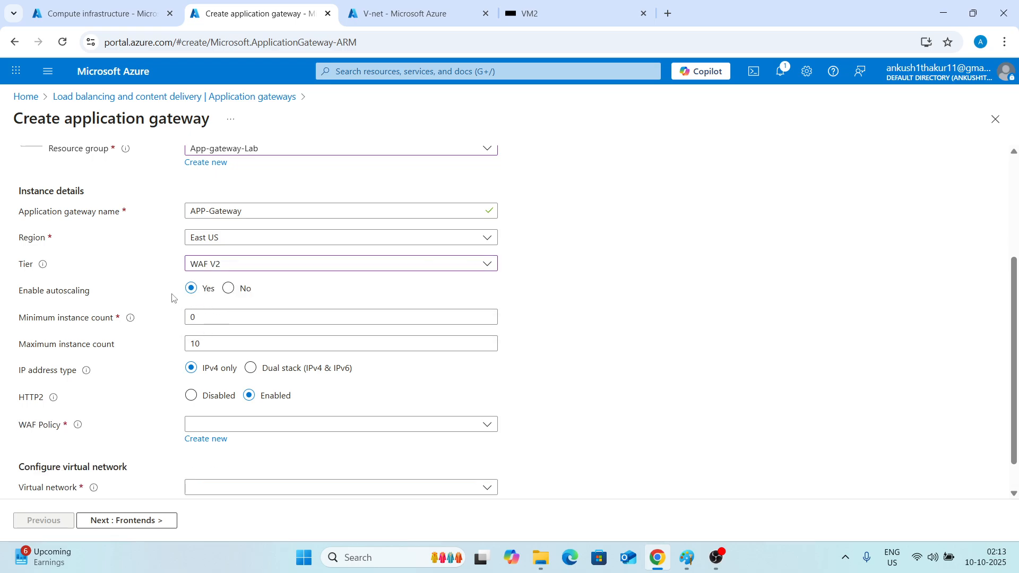
click(243, 261)
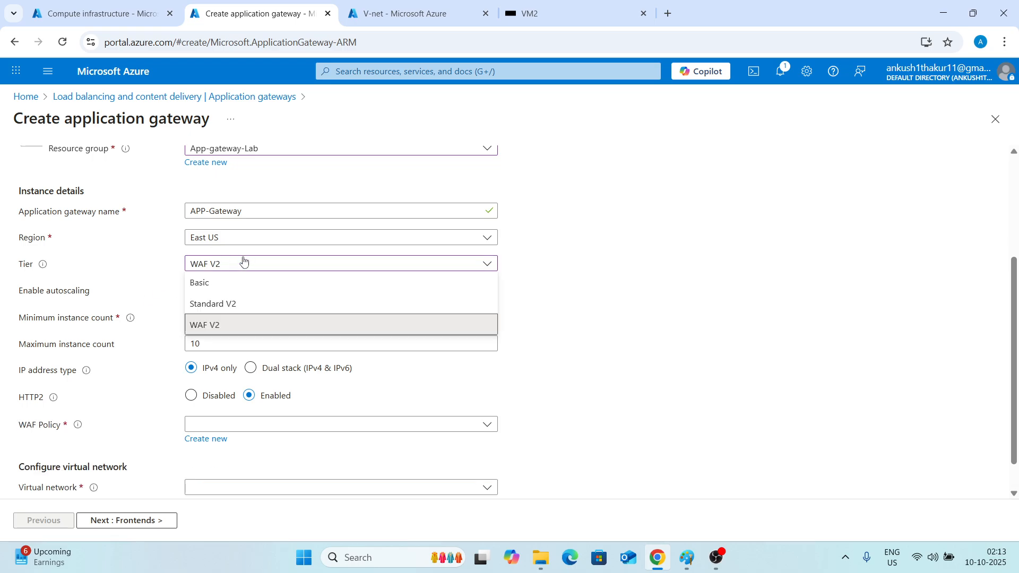
click(212, 304)
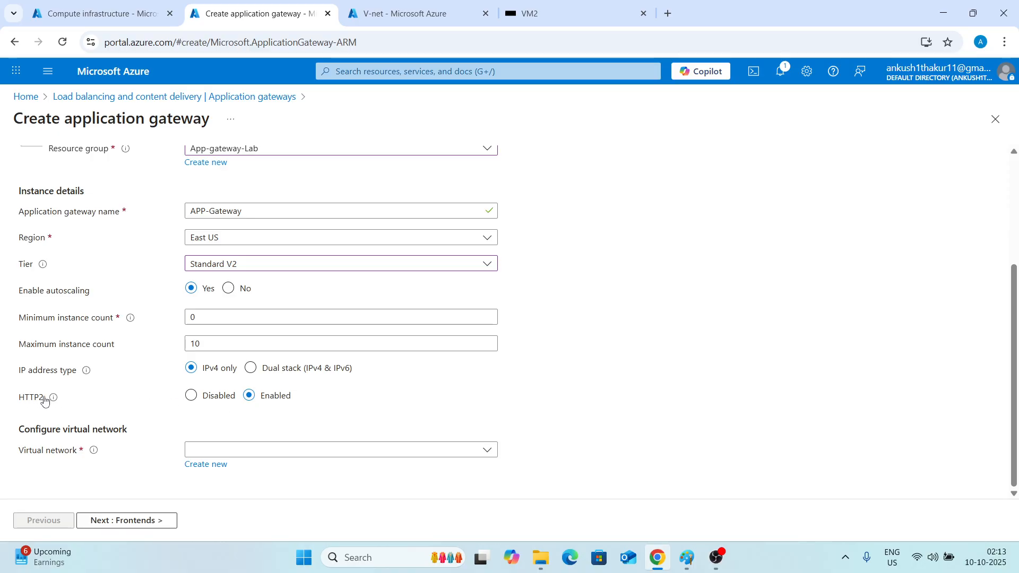
Attach the gateway to virtual network V-net with subnet App-Gateway-subnet (10.0.2.0/24) and continue to the Frontends tab.
mouse_move(49, 400)
click(256, 449)
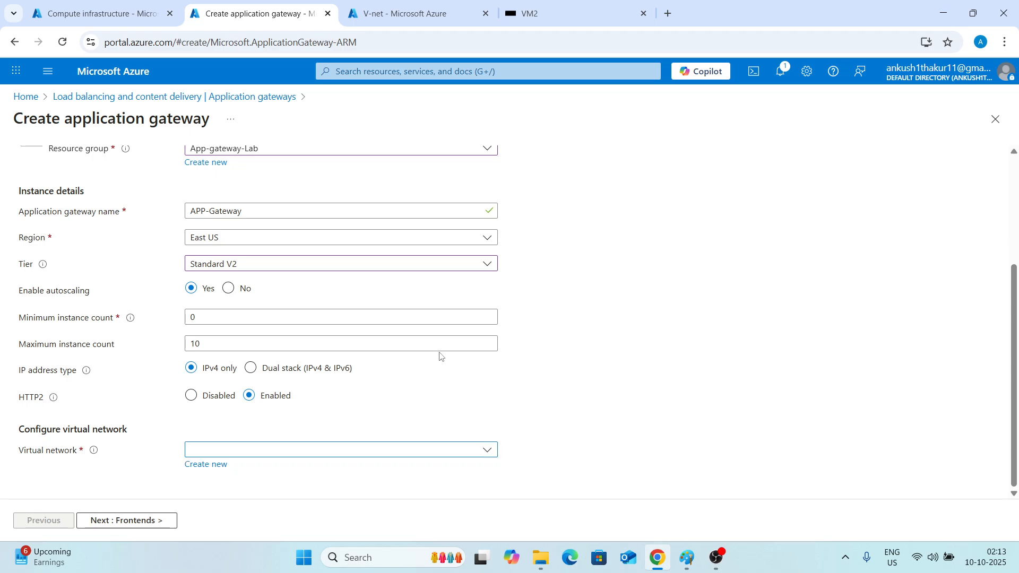
click(298, 450)
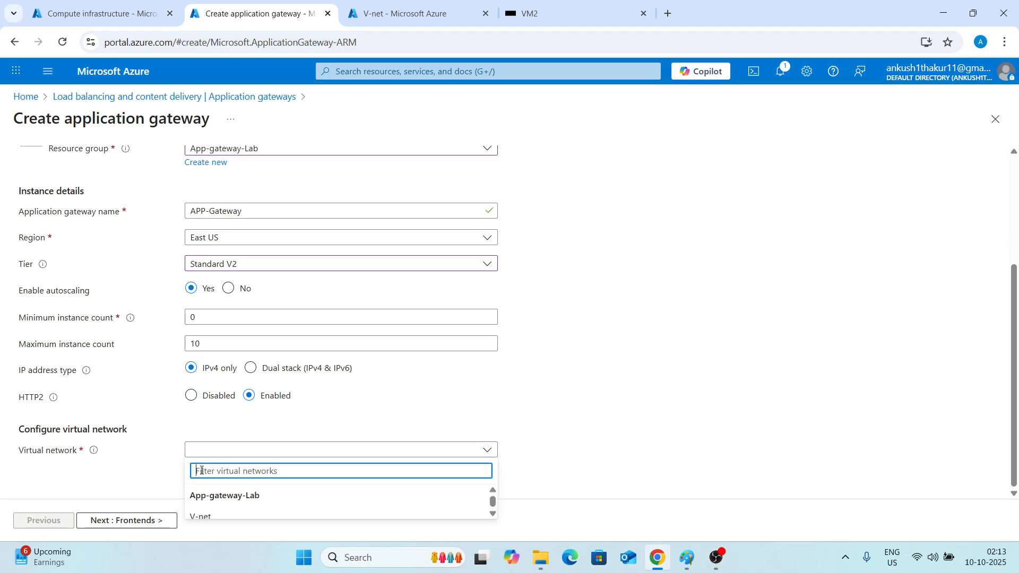
click(212, 517)
scroll(287, 384, down, 1)
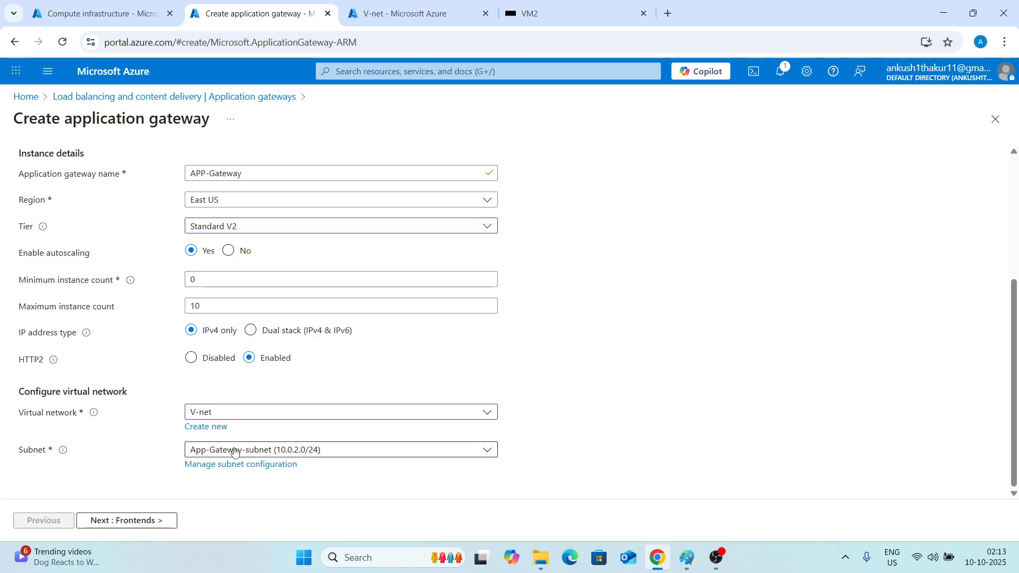
click(213, 452)
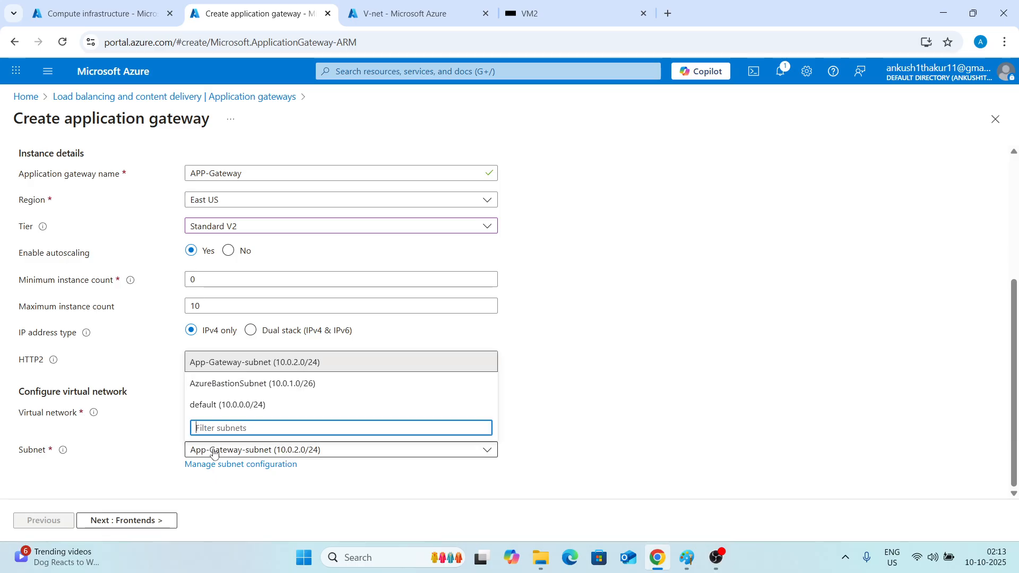
click(224, 367)
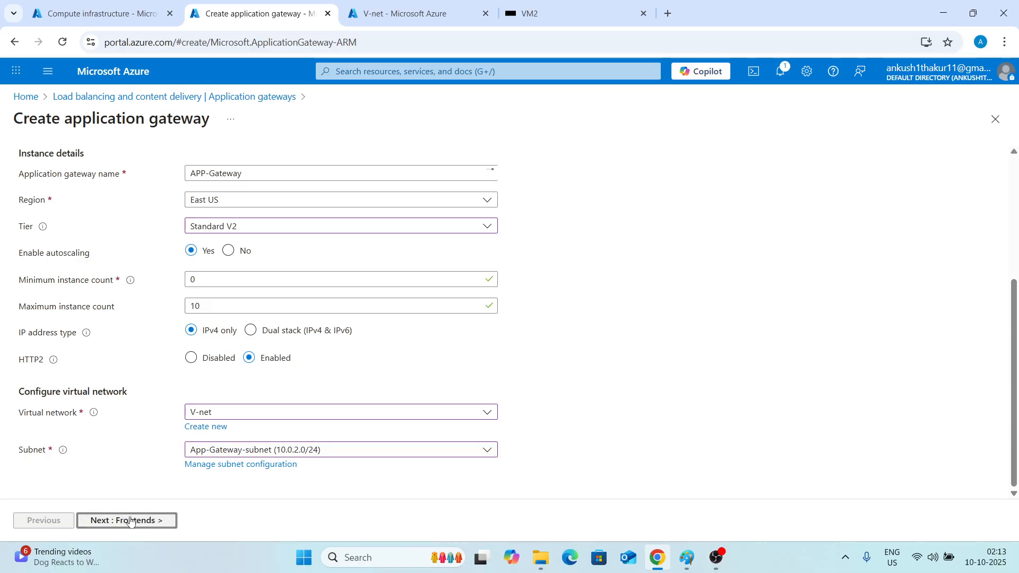
click(131, 521)
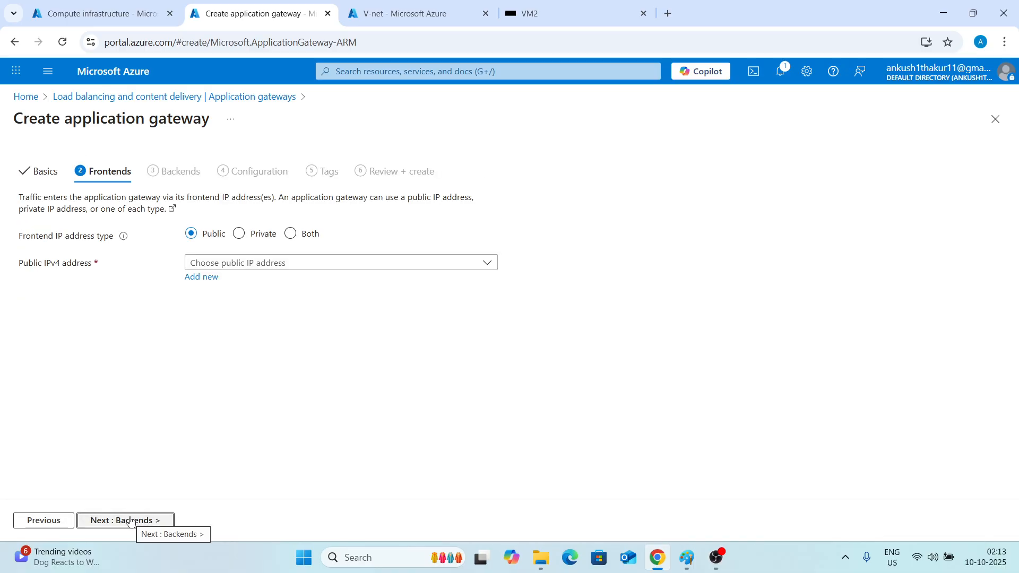
click(132, 521)
click(43, 520)
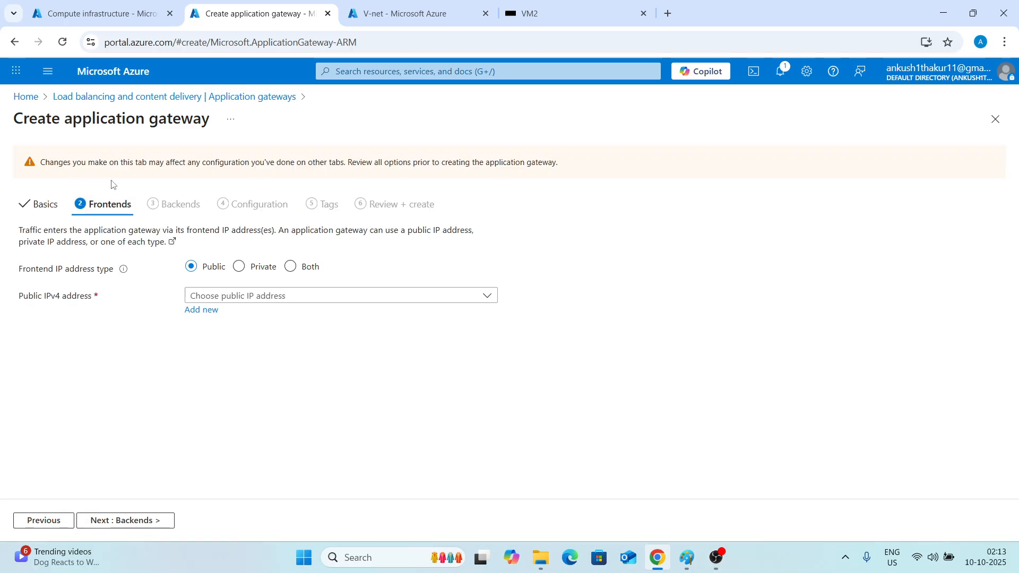
Add a new public IPv4 address named AG-PublicIP for the public frontend.
click(275, 301)
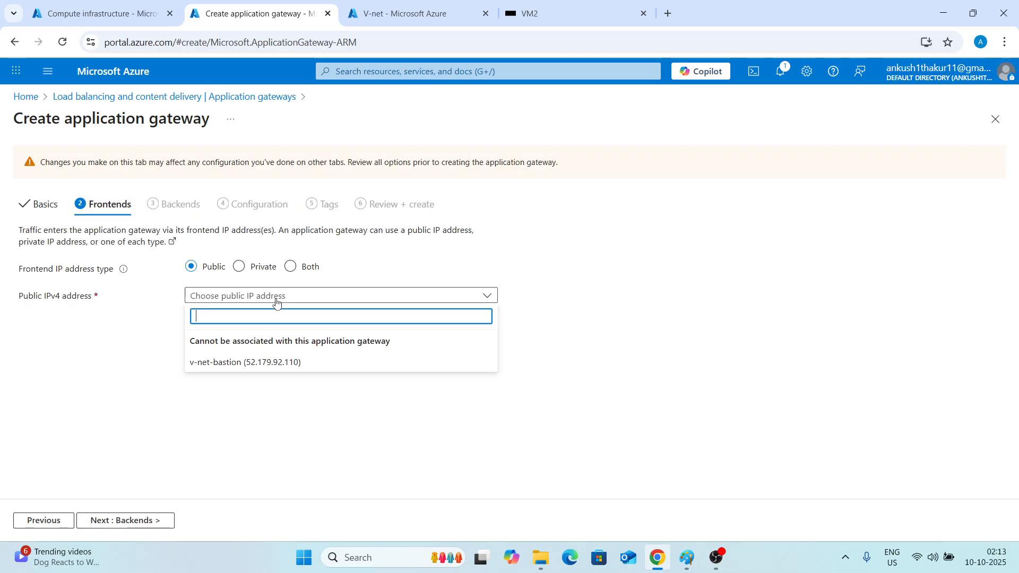
click(259, 300)
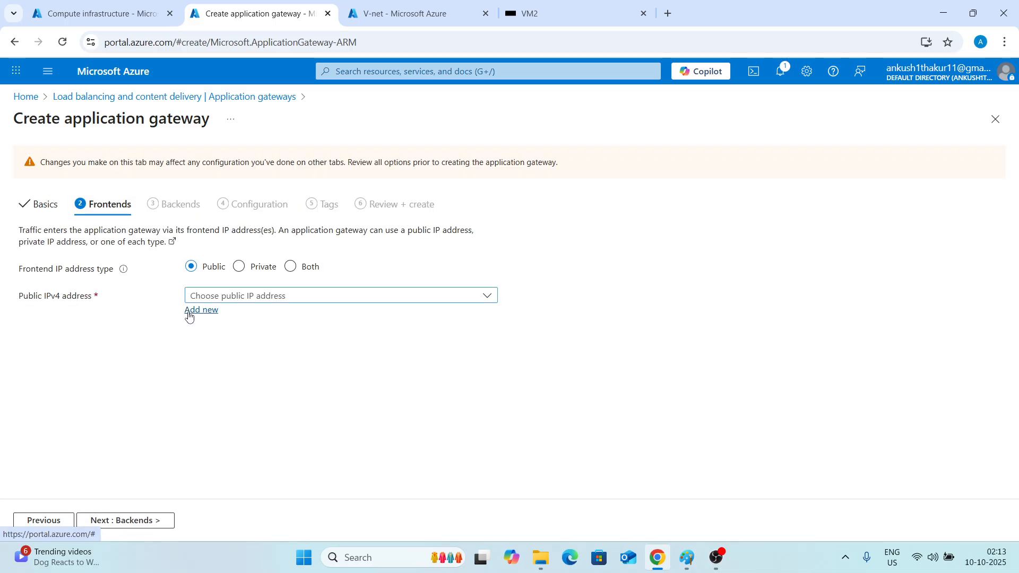
click(202, 301)
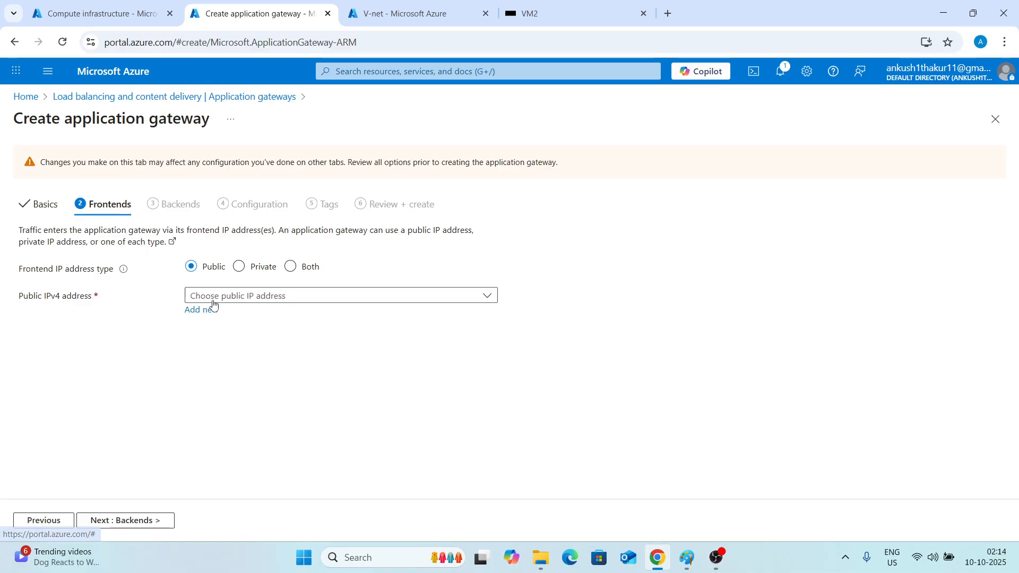
click(161, 317)
click(201, 310)
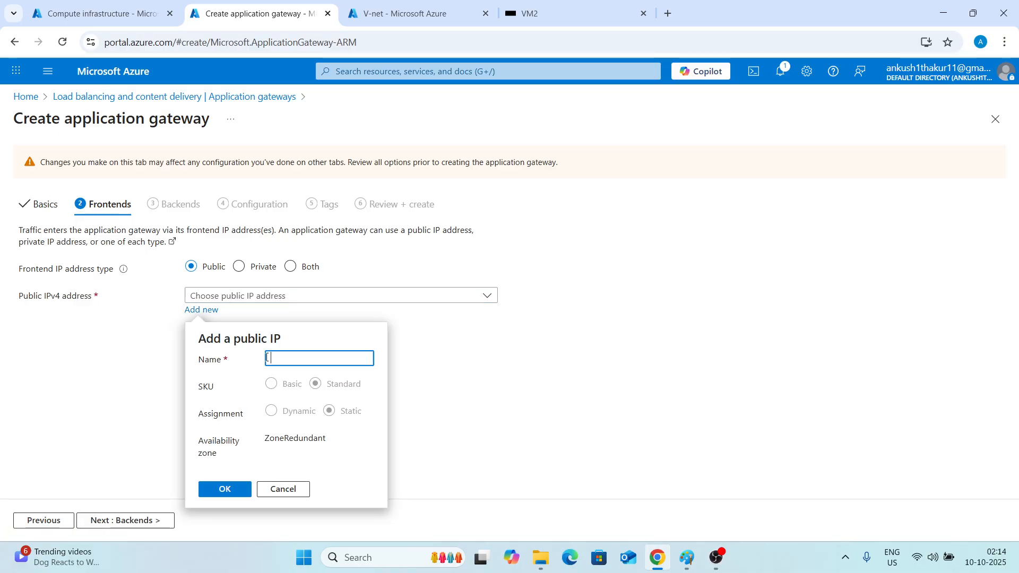
text(-Gateway)
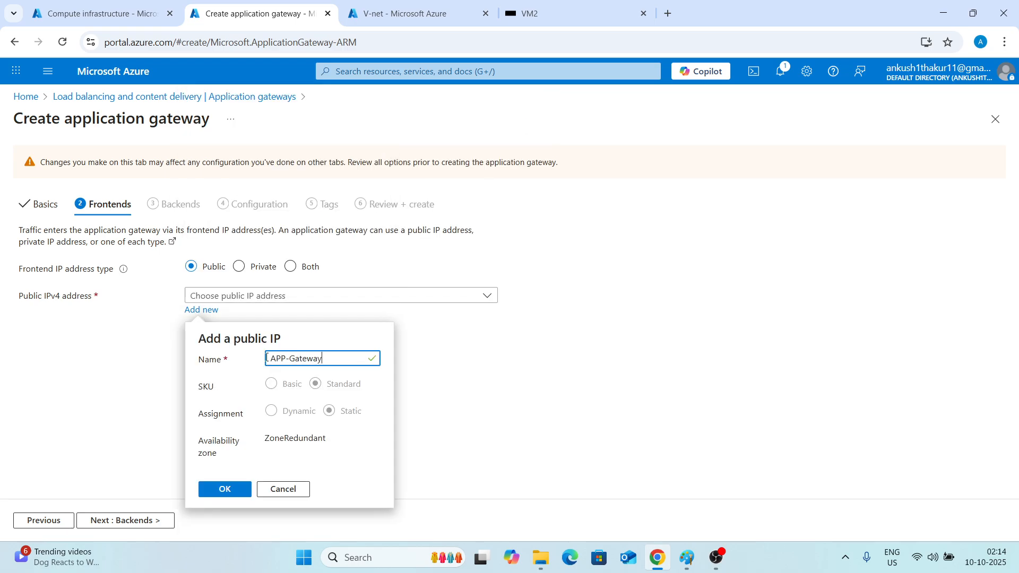
key(BackSpace)
key(BackSpace)
key(BackSpace)
key(BackSpace)
key(BackSpace)
key(BackSpace)
key(BackSpace)
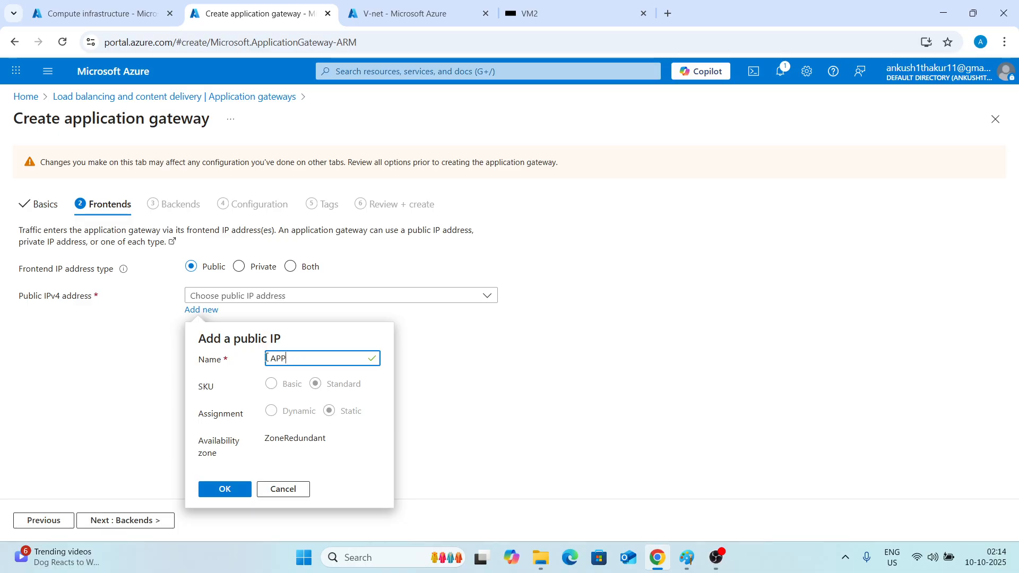
text(pp)
key(BackSpace)
text(G)
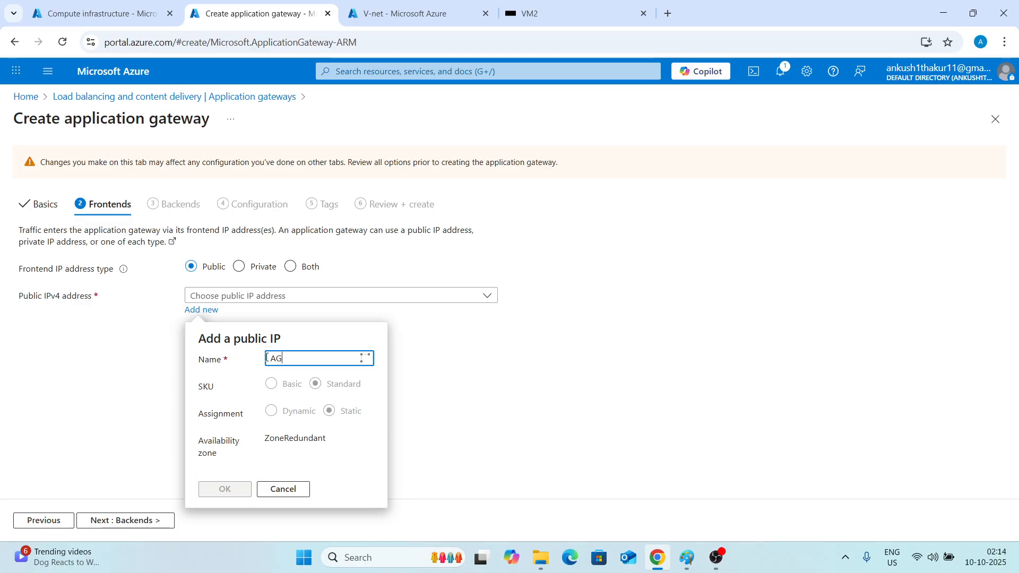
text(-Publich)
key(BackSpace)
click(217, 490)
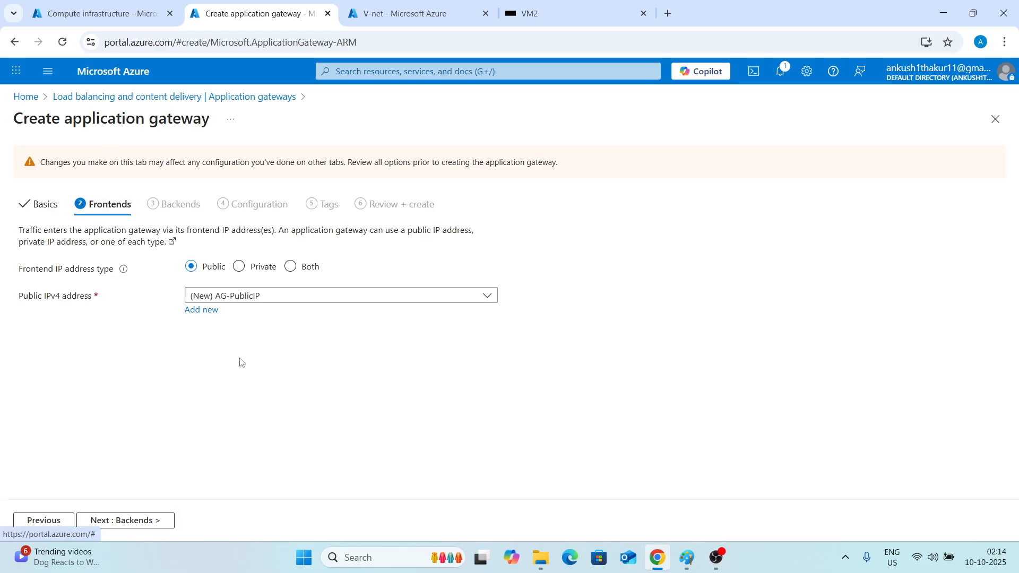
Go to the Backends tab and start adding a backend pool named App-Gateway-Backendpool.
click(117, 524)
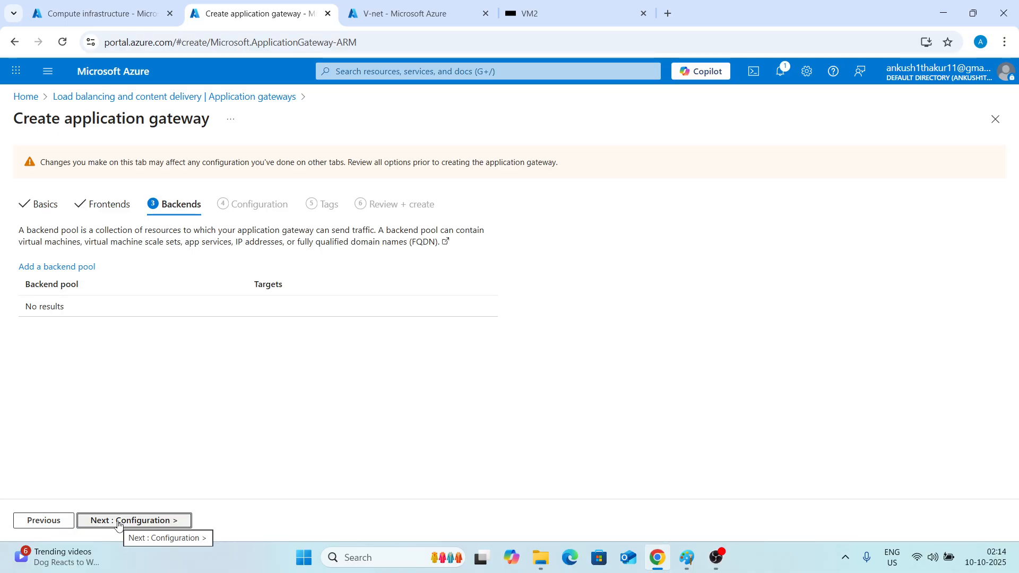
click(108, 205)
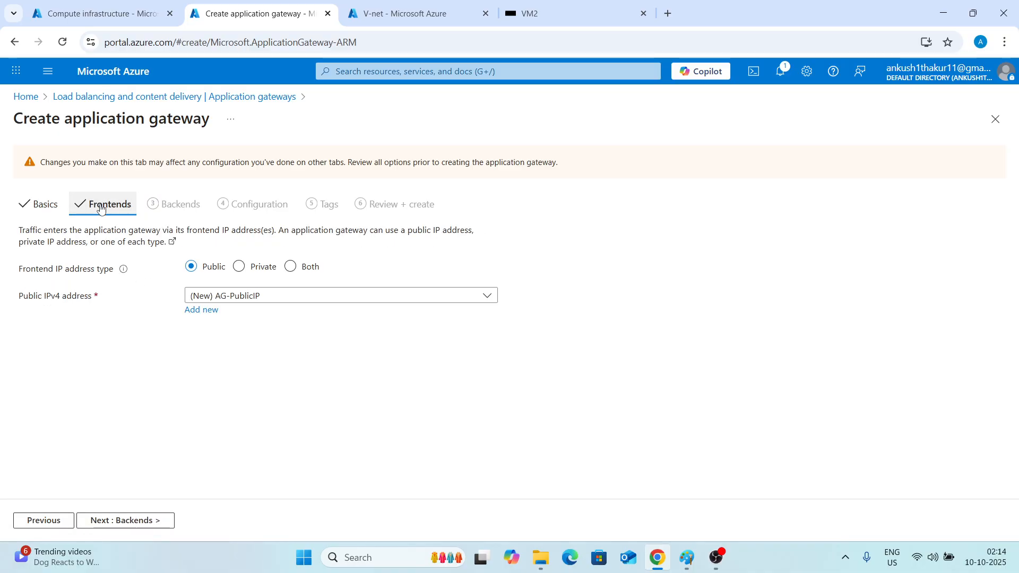
click(158, 522)
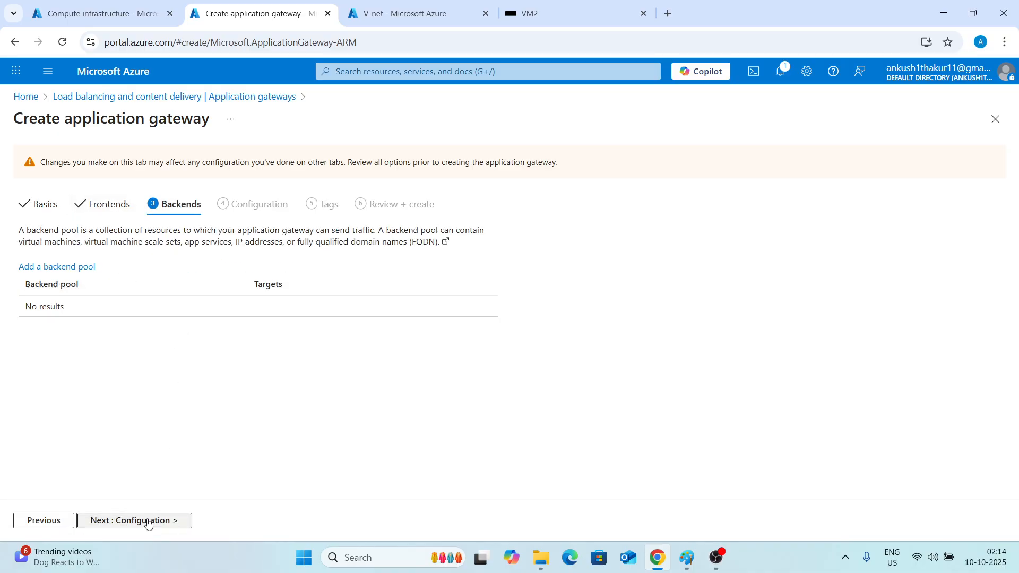
click(63, 266)
click(780, 194)
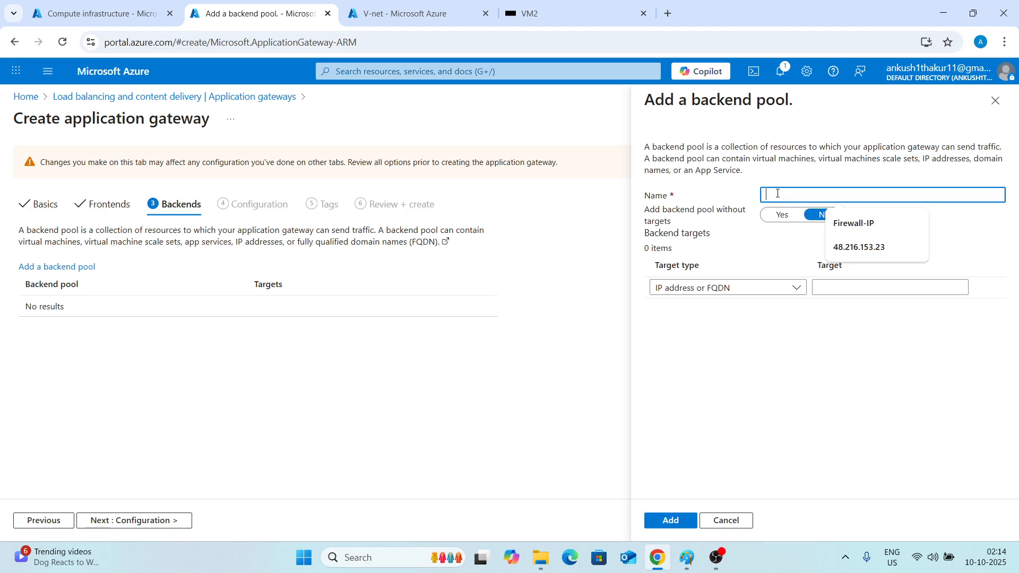
text(APp)
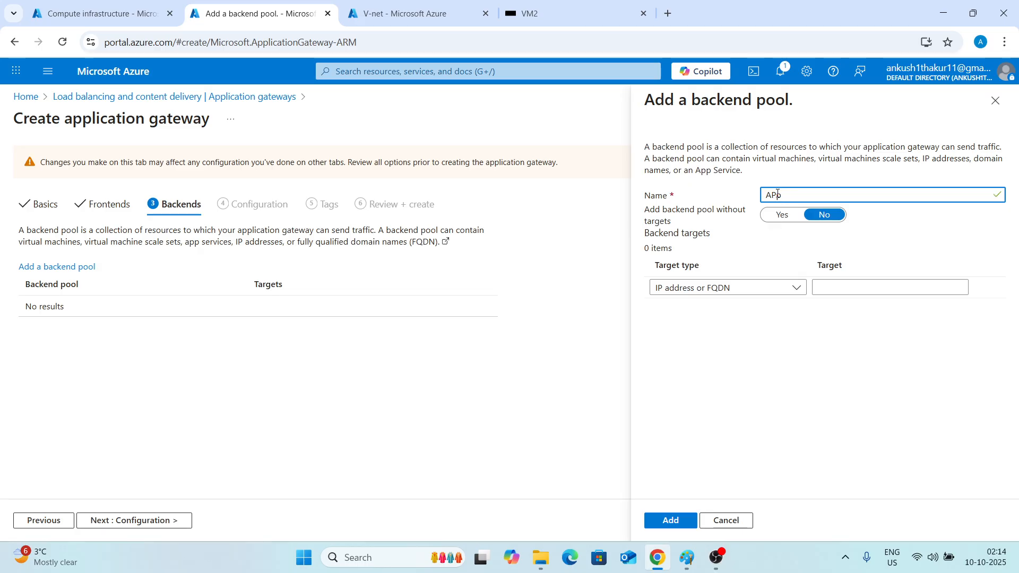
text(-Gateway-Backendpool)
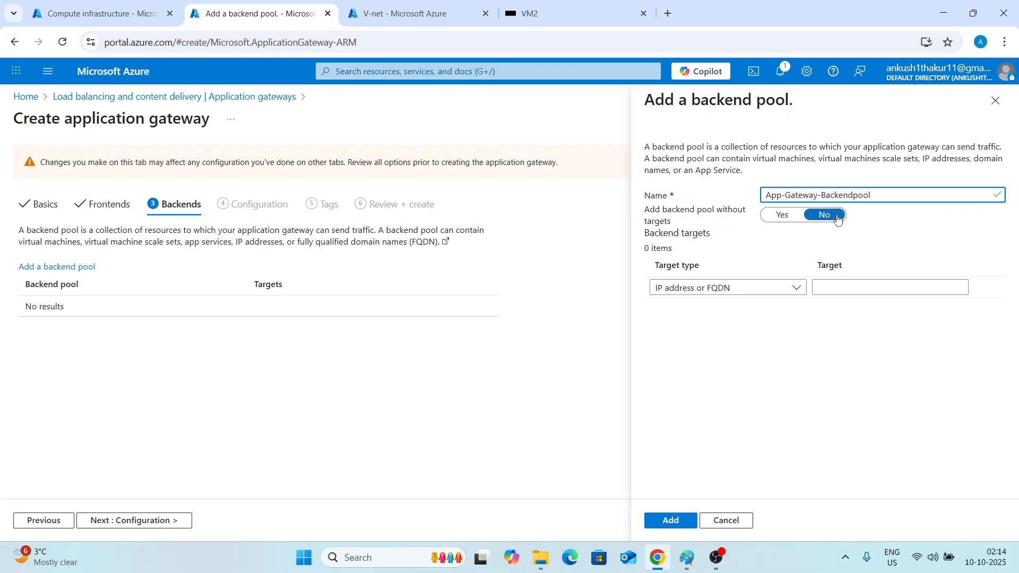
Add virtual machines vm1701 and vm2957 as pool targets and save the backend pool.
click(695, 289)
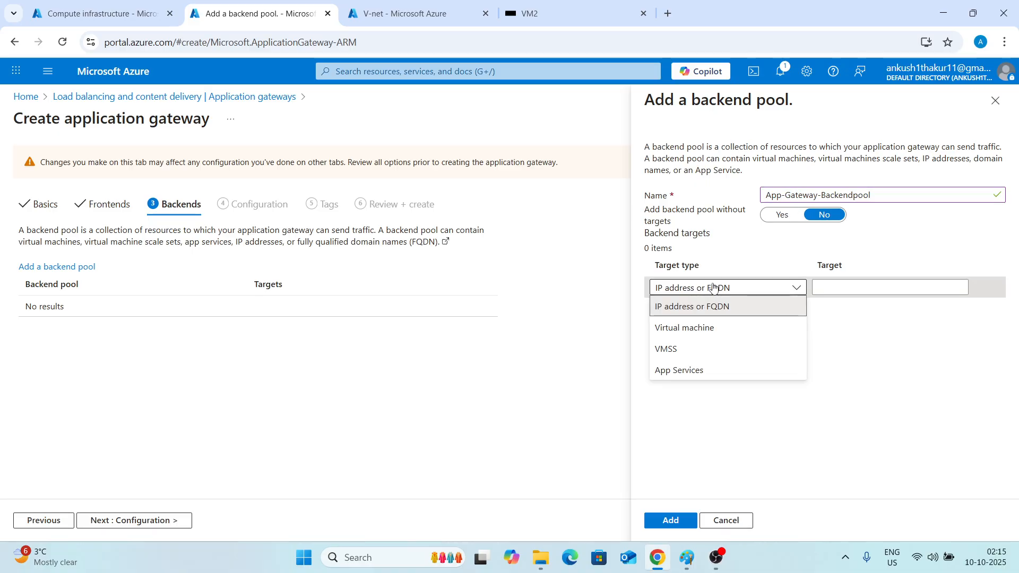
click(688, 308)
click(833, 287)
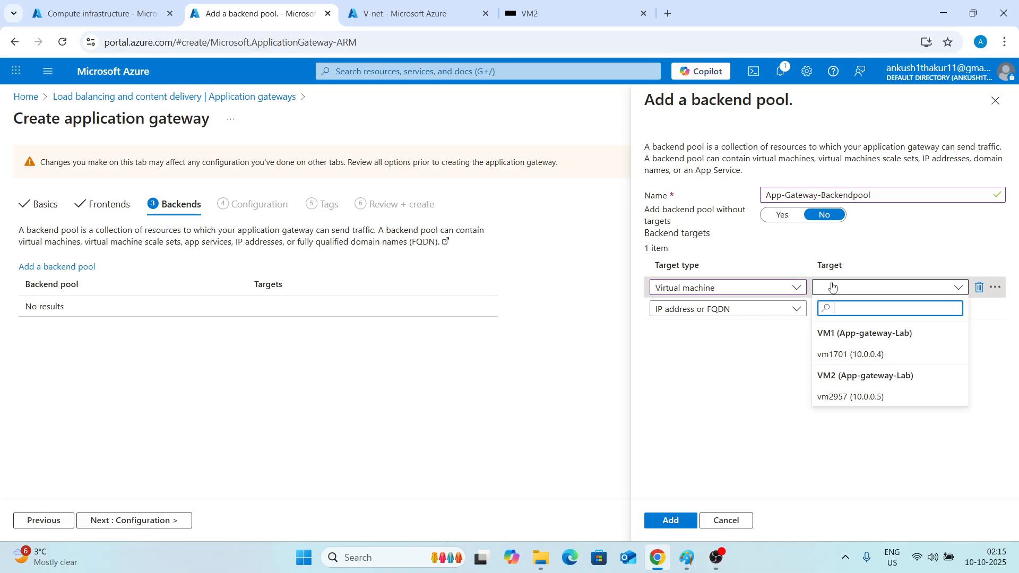
click(836, 354)
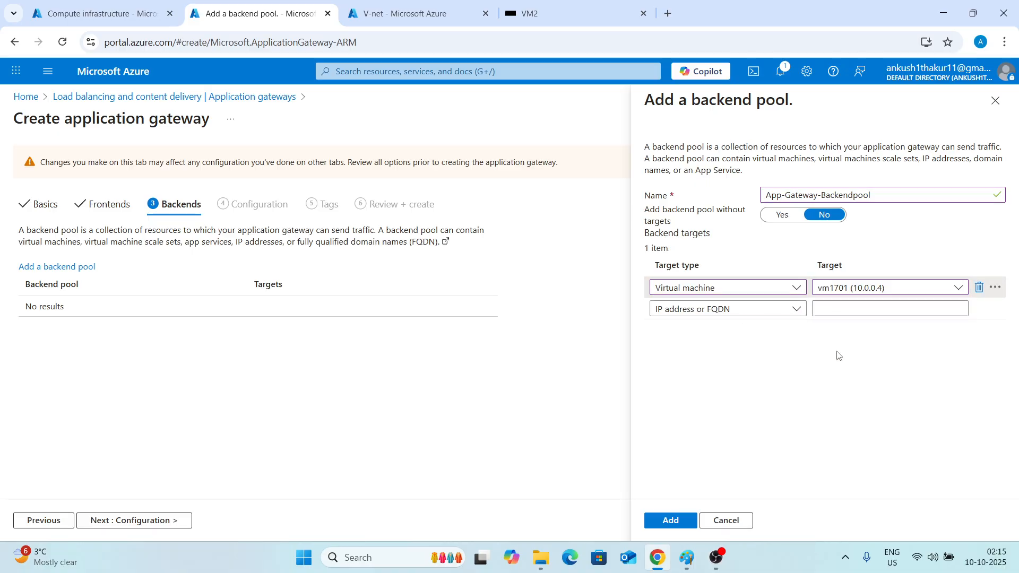
click(747, 318)
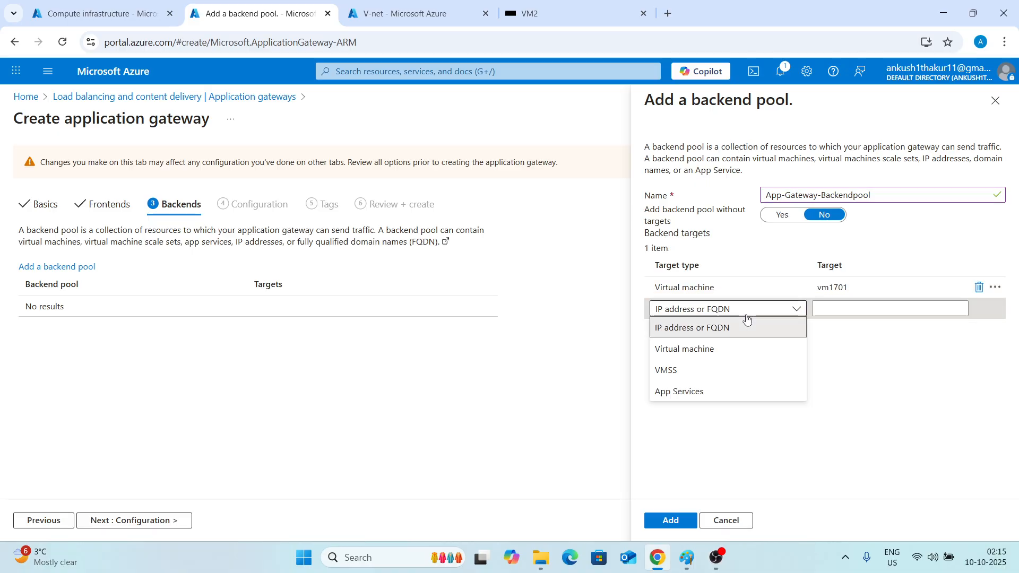
click(735, 349)
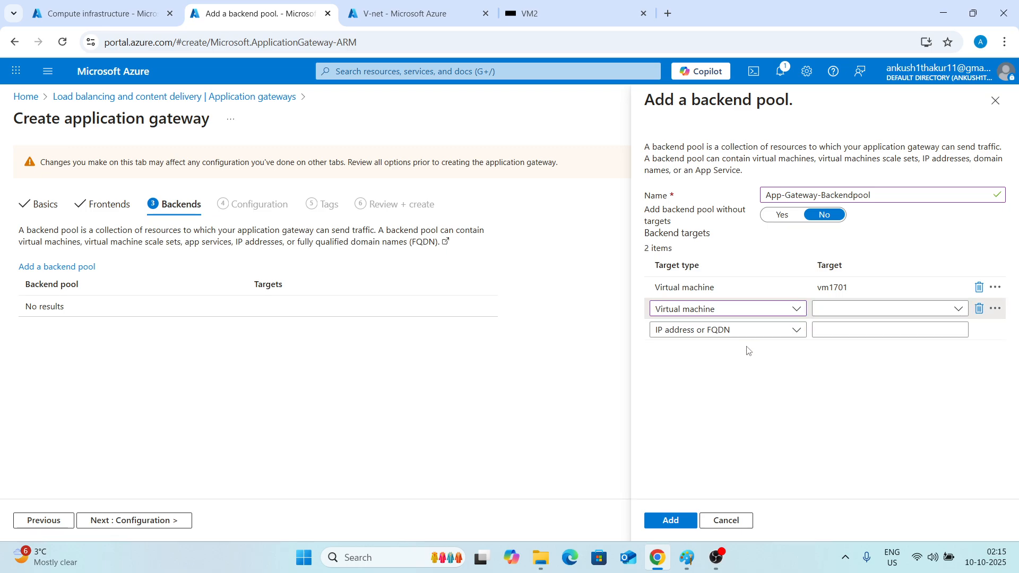
click(847, 310)
click(859, 418)
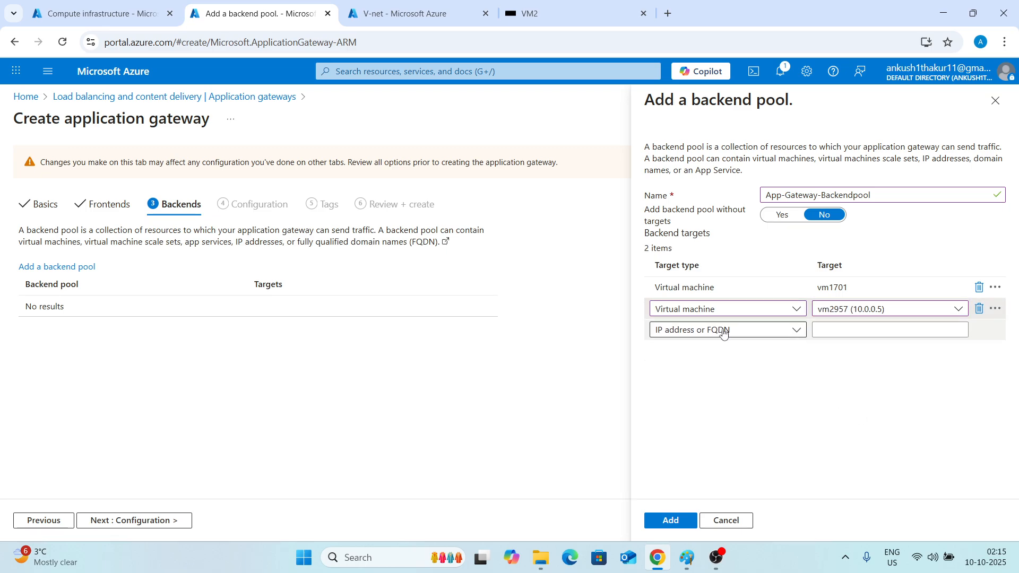
click(674, 329)
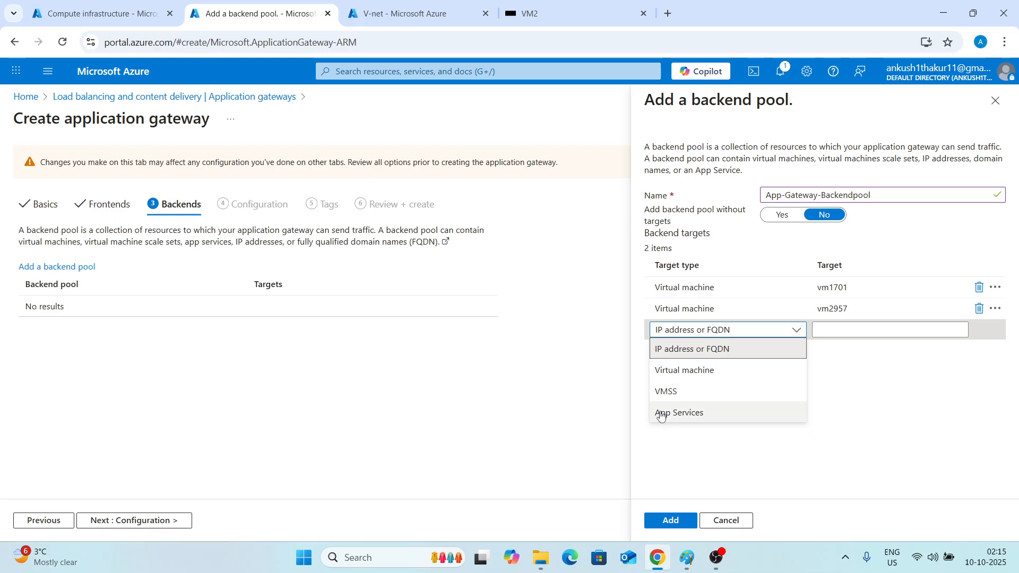
click(868, 368)
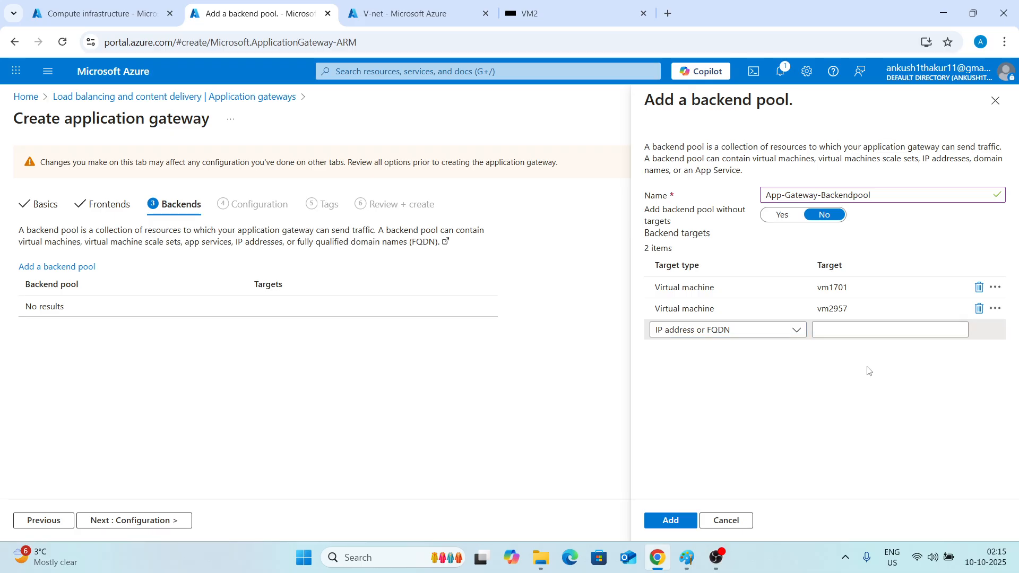
click(670, 520)
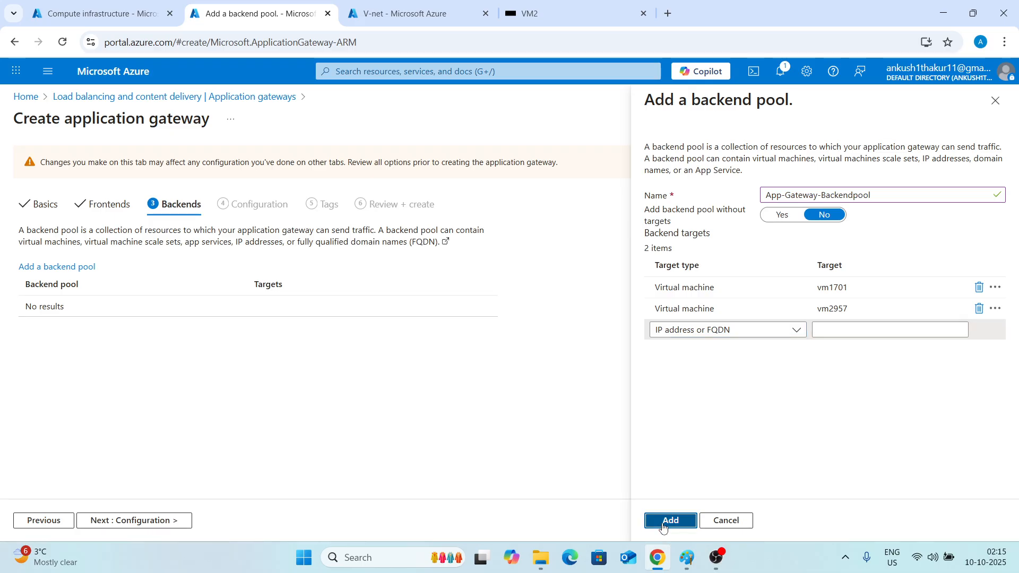
Move to the Configuration tab and start a routing rule named Rule1 with priority 200.
click(136, 522)
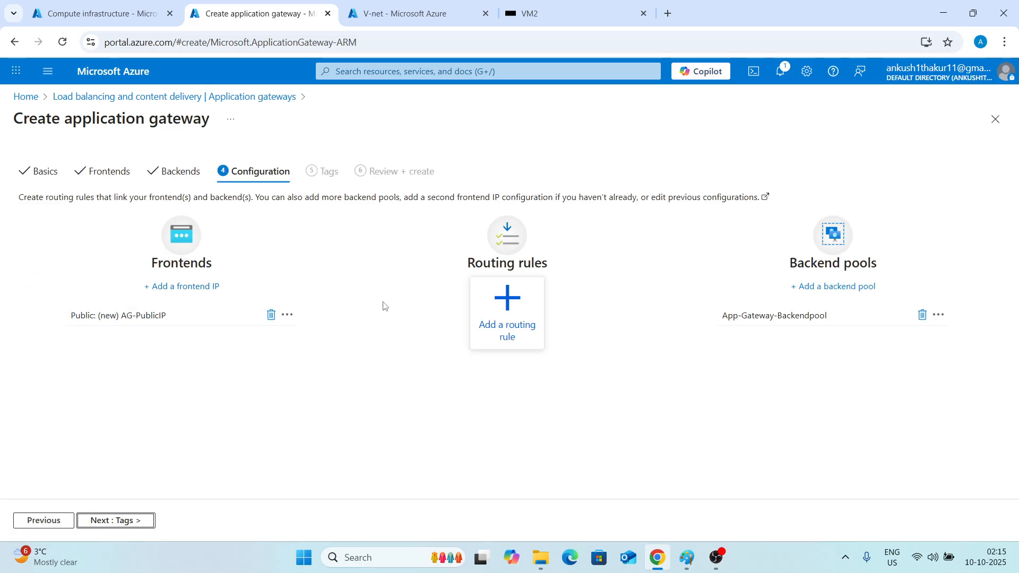
click(507, 300)
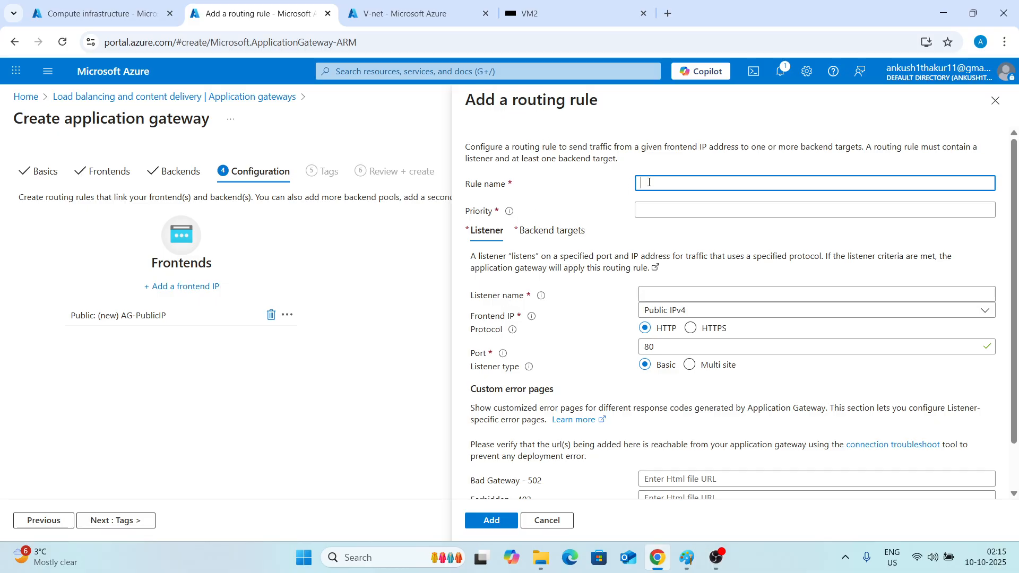
text(ule1)
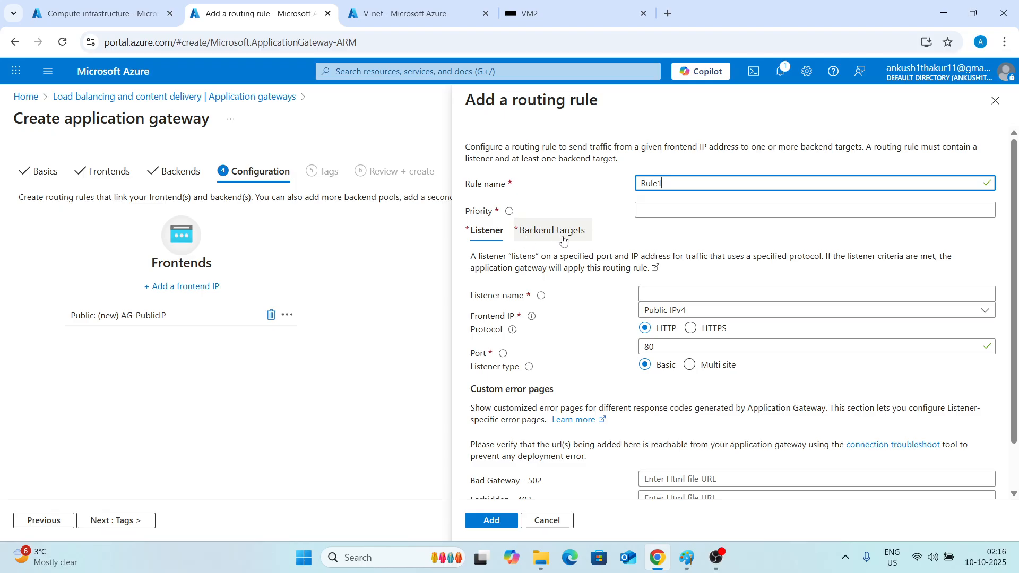
click(660, 211)
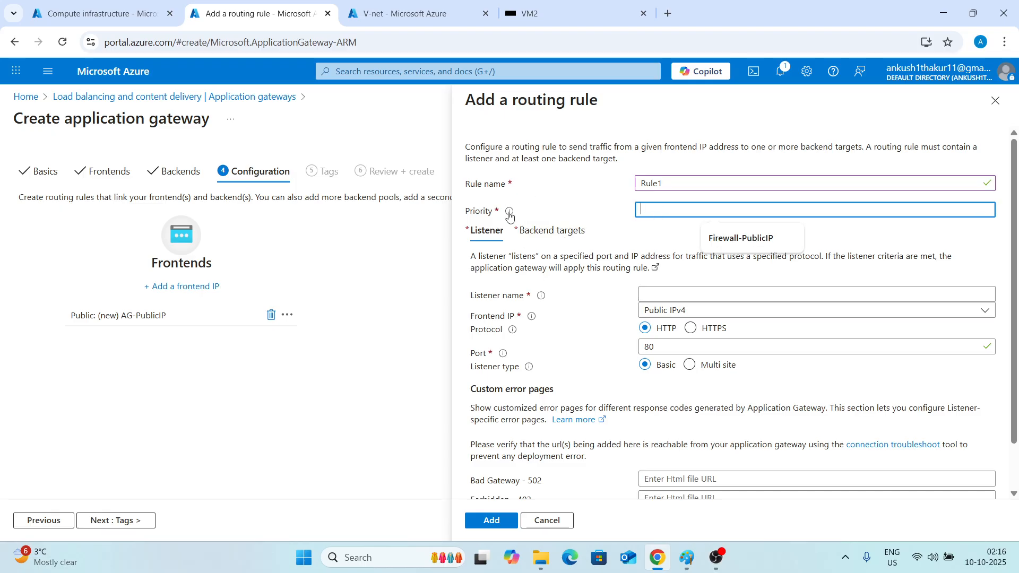
mouse_move(509, 215)
text(200)
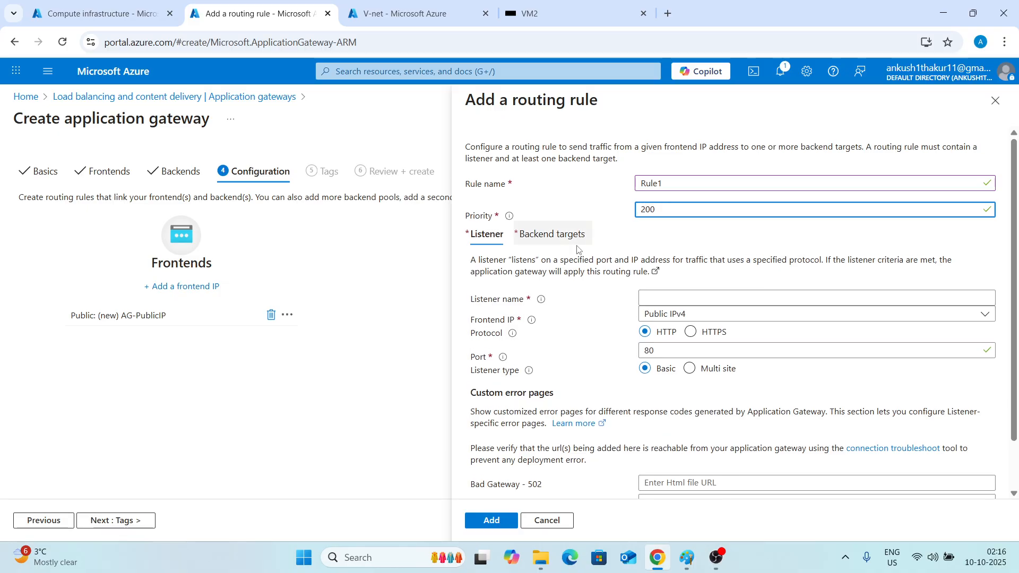
Name the rule's listener AG-Listener1, keeping the public IPv4 frontend on HTTP port 80.
click(671, 295)
text(Listener1)
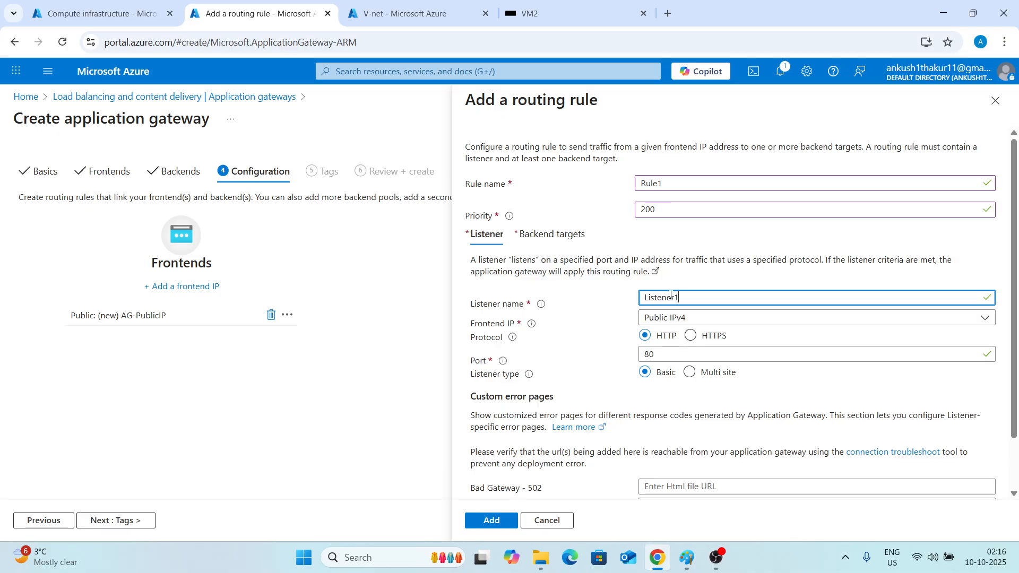
click(642, 298)
text(APP-)
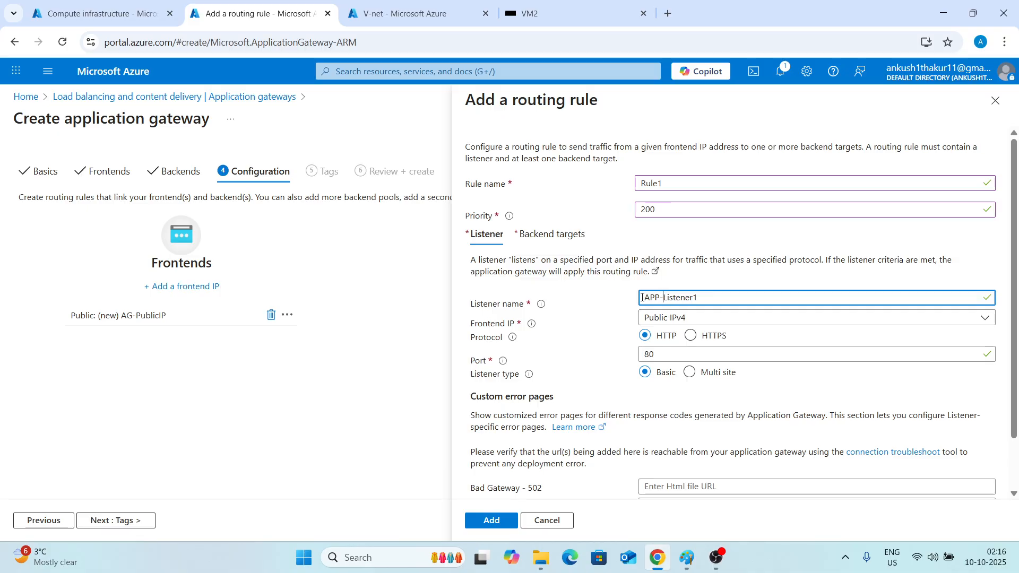
scroll(654, 282, down, 2)
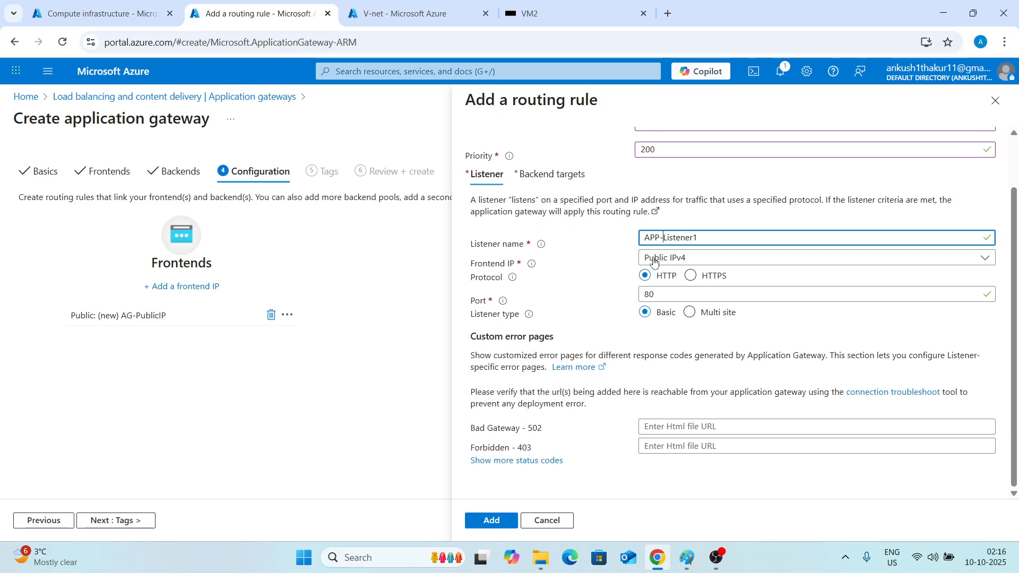
key(BackSpace)
key(BackSpace)
text(G)
scroll(570, 251, up, 2)
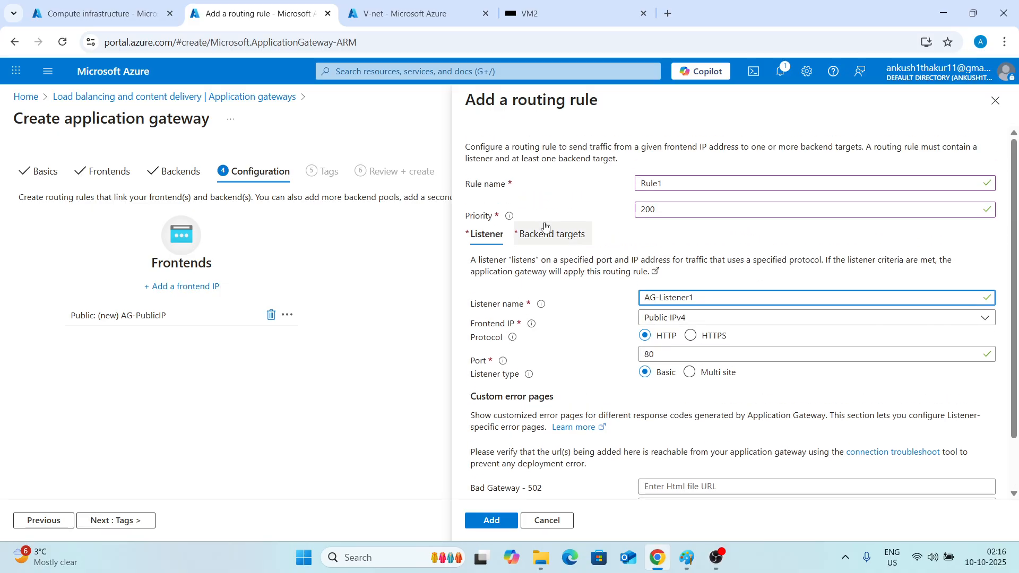
Set the rule's backend target to App-Gateway-Backendpool.
click(493, 521)
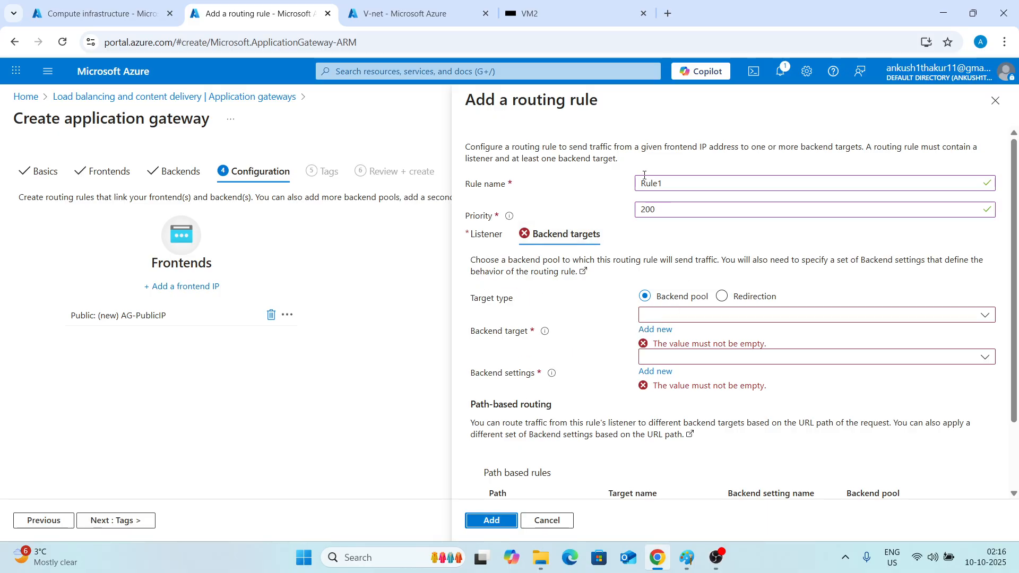
click(667, 251)
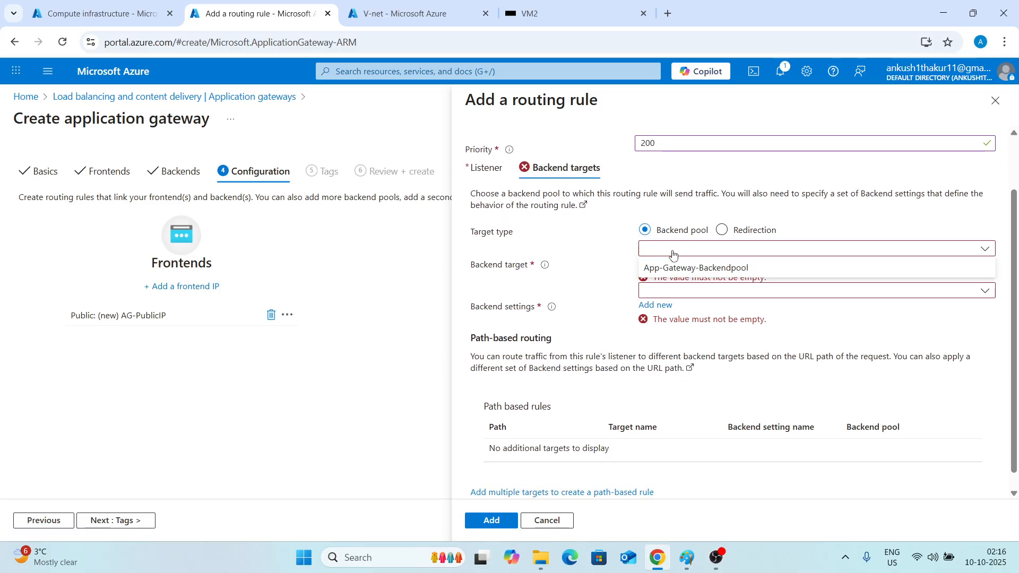
click(697, 269)
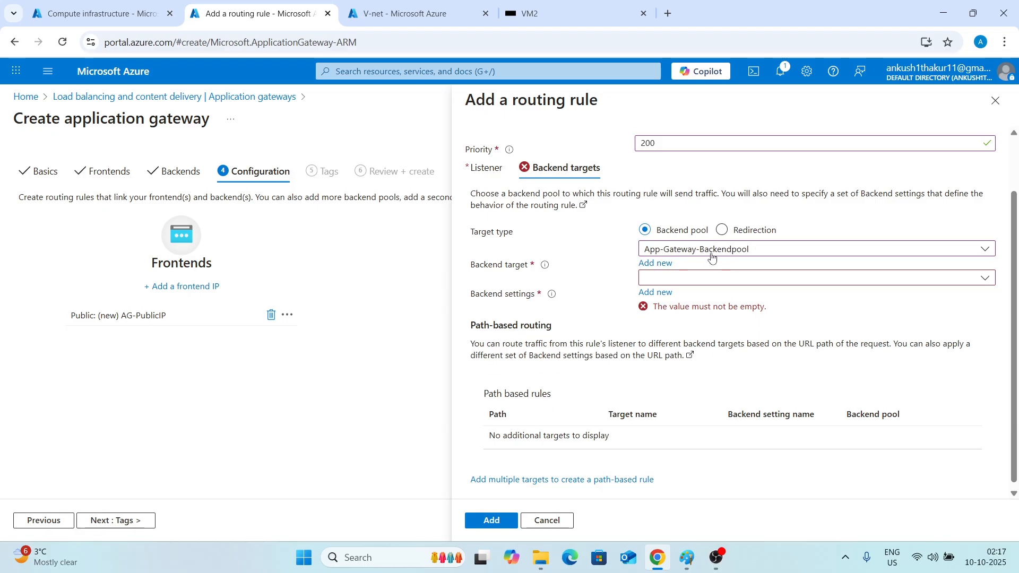
Create new backend settings named Backend-sett1 using HTTP on port 80 and add them to the rule.
mouse_move(553, 295)
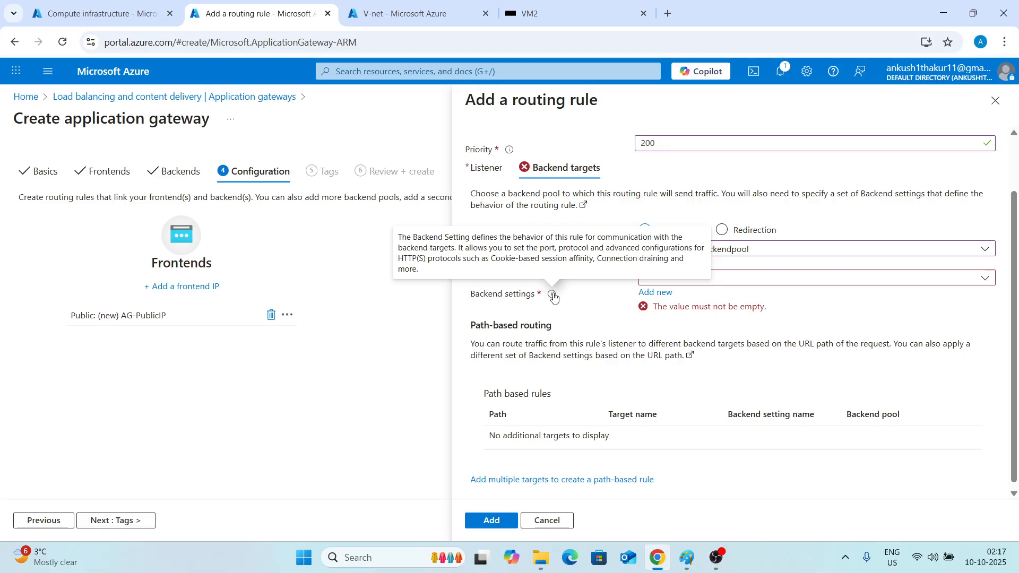
click(655, 293)
click(663, 181)
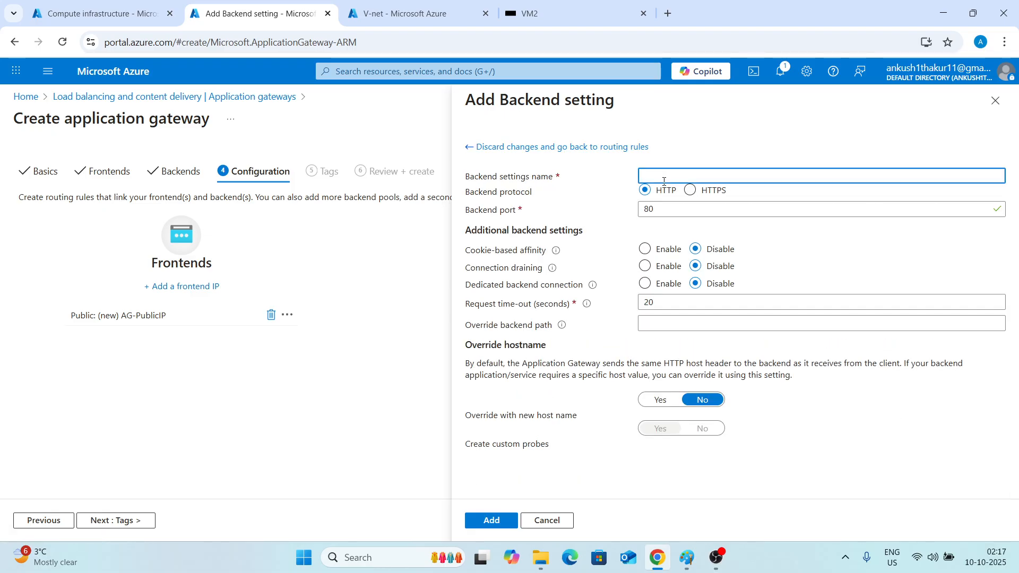
text(Bacekend)
key(BackSpace)
key(BackSpace)
key(BackSpace)
key(BackSpace)
text(kend-sett1)
mouse_move(587, 308)
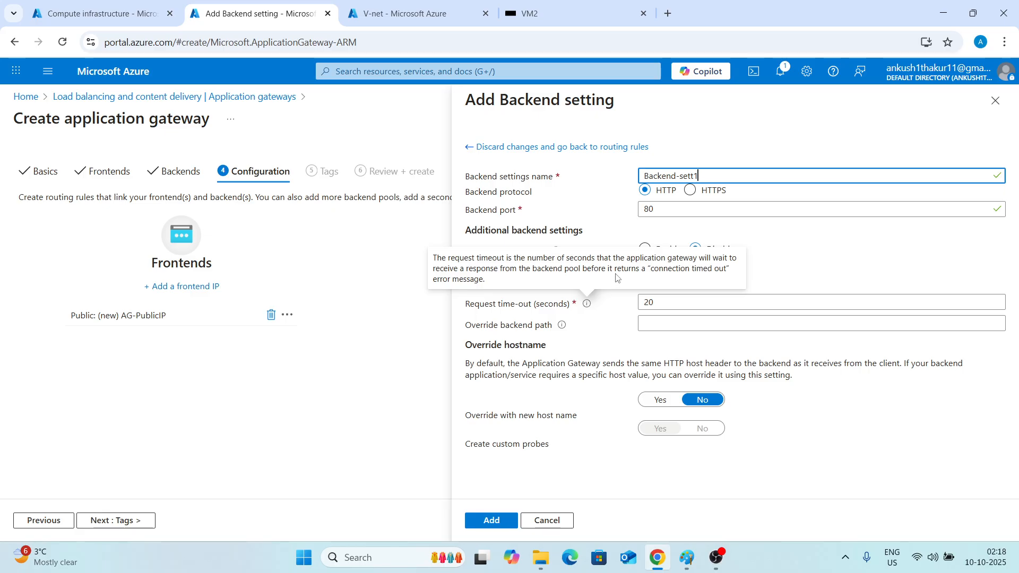
click(599, 329)
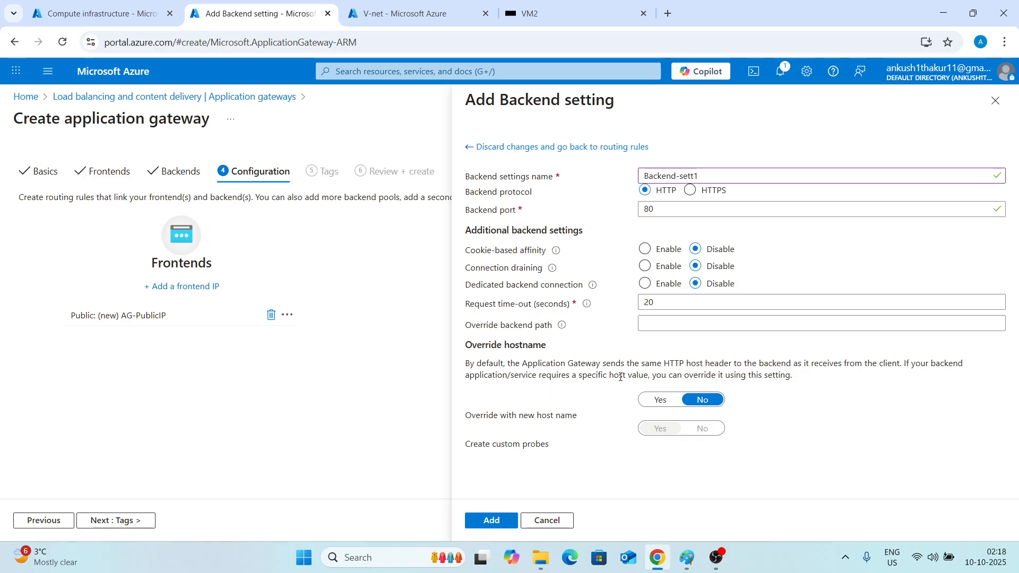
click(474, 519)
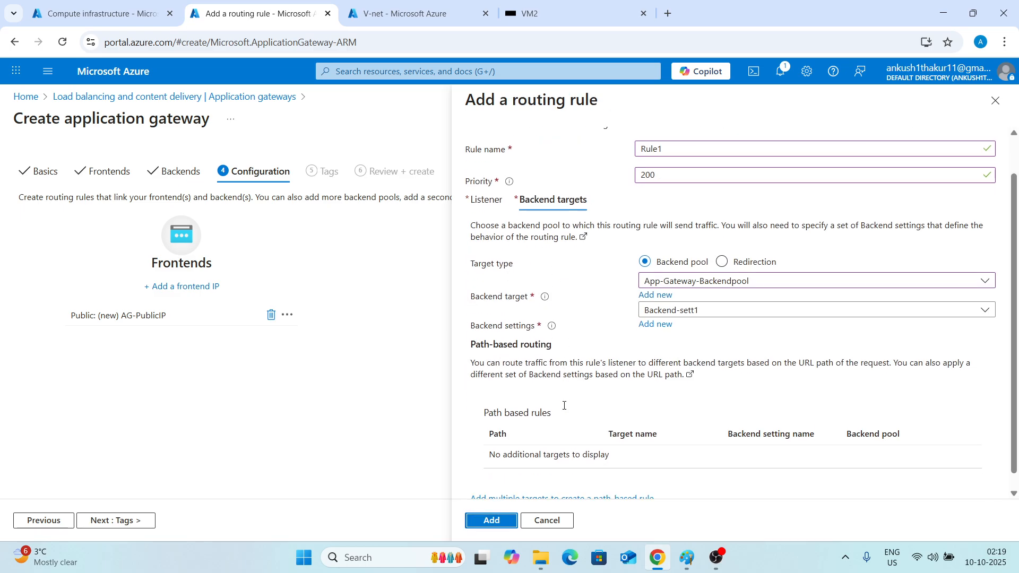
Save the routing rule, skip tags, and create the application gateway from the review page.
click(489, 523)
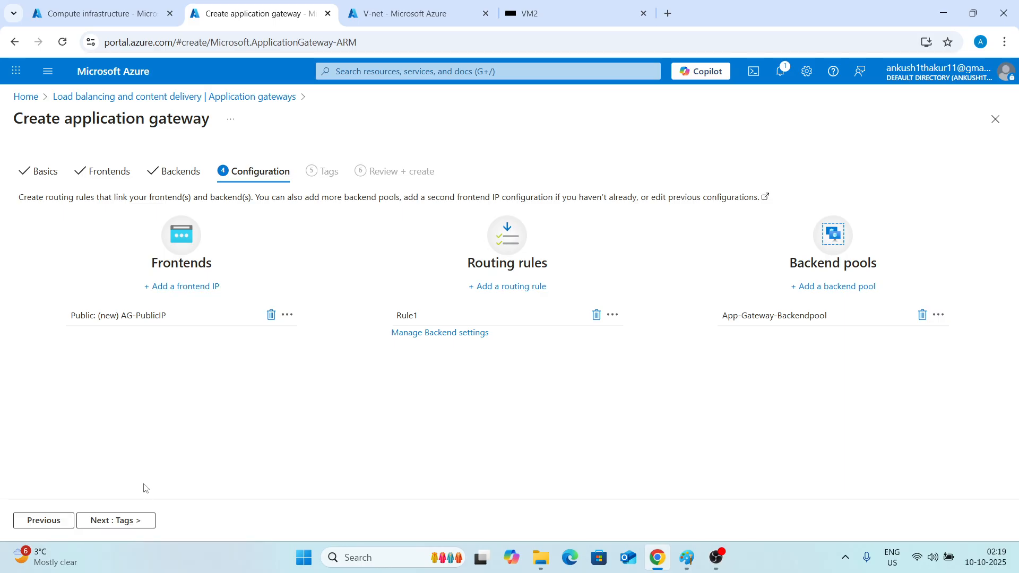
click(126, 525)
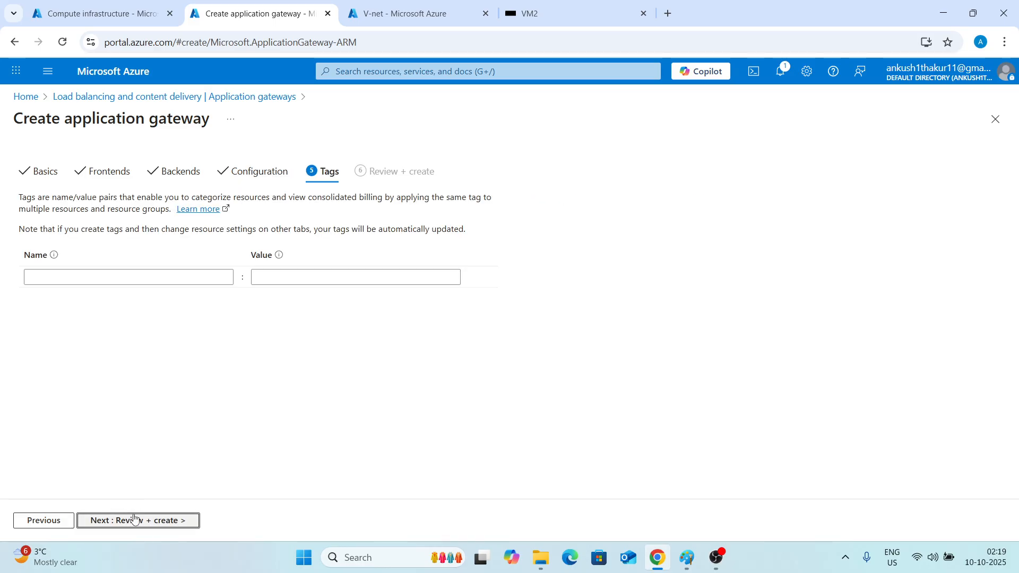
click(130, 524)
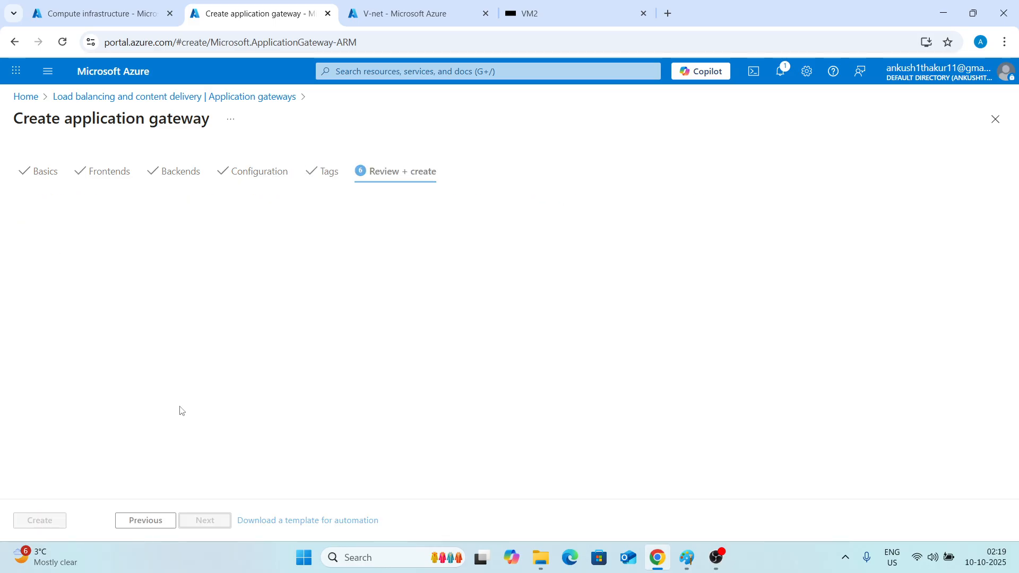
scroll(128, 402, down, 3)
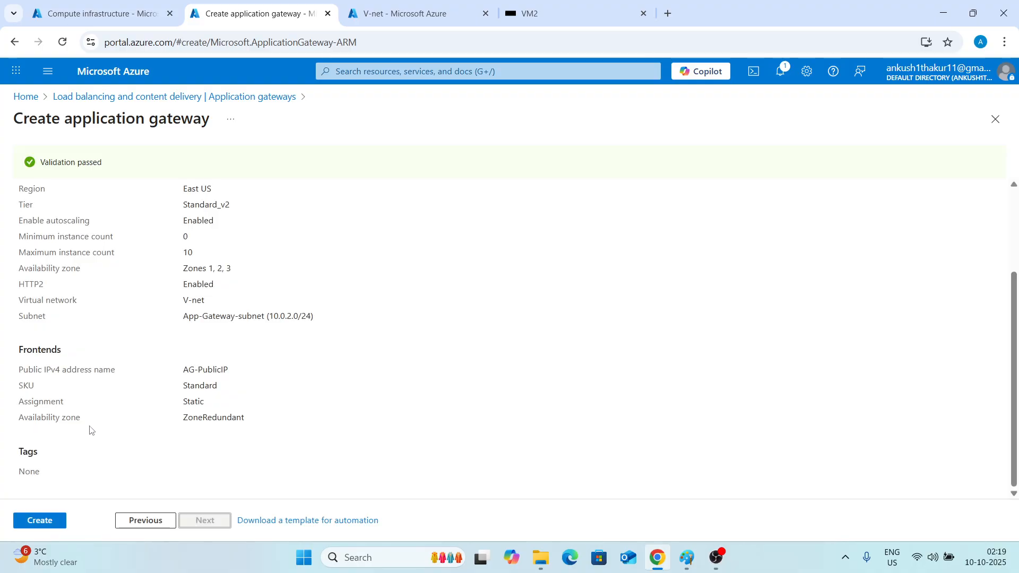
click(46, 522)
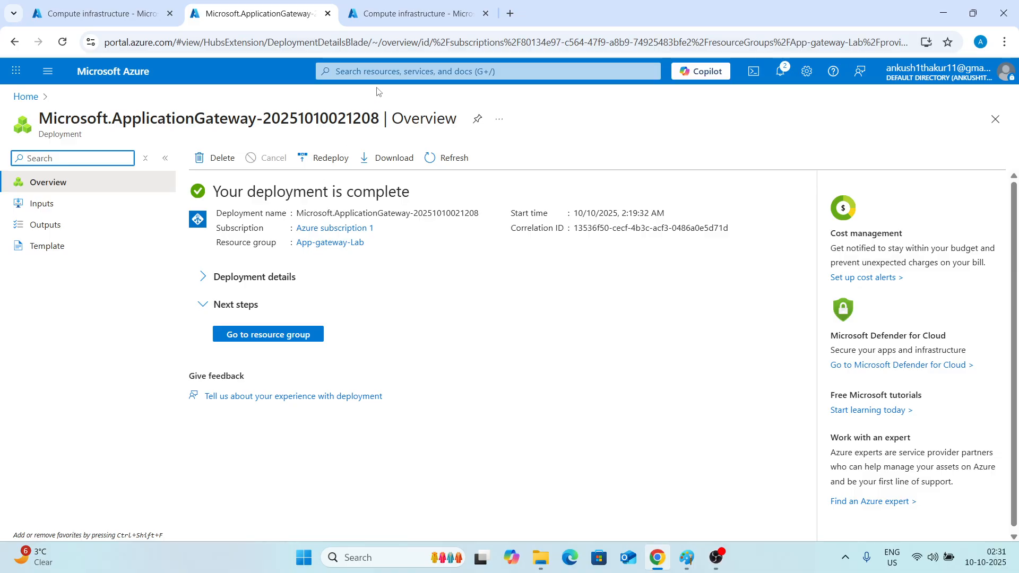
Open the APP-Gateway application gateway and copy its frontend public IP address.
click(391, 71)
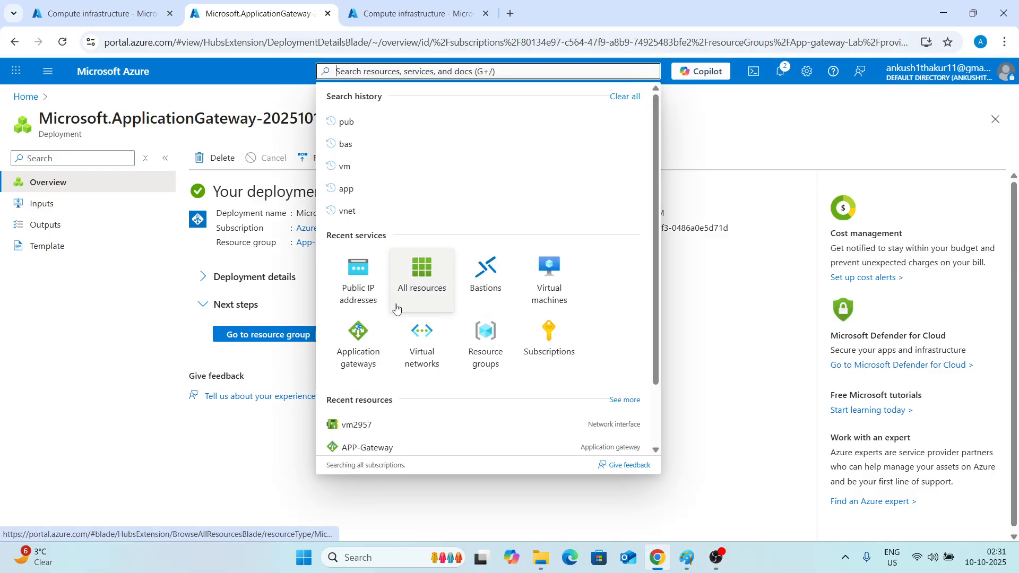
click(360, 346)
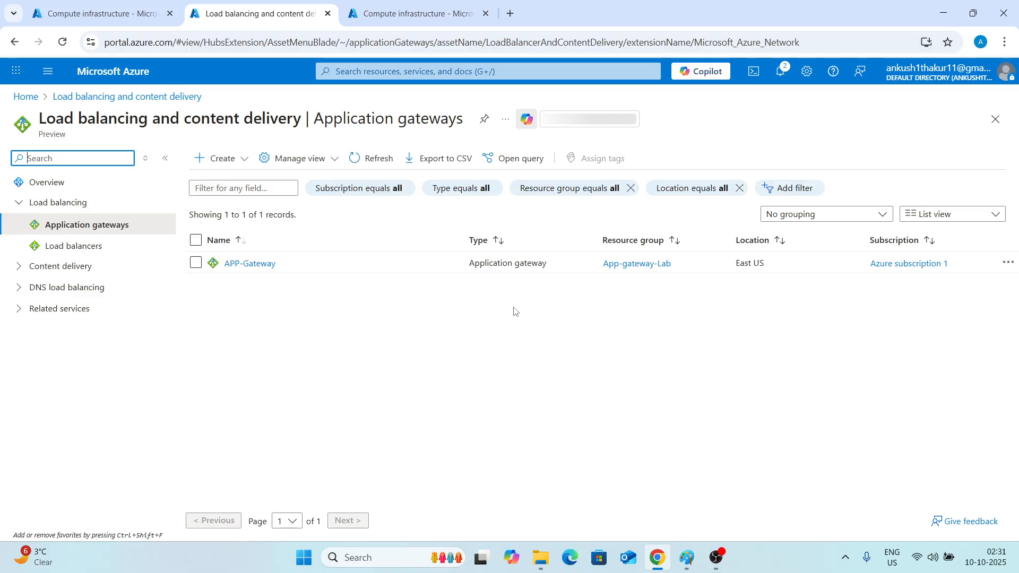
click(252, 271)
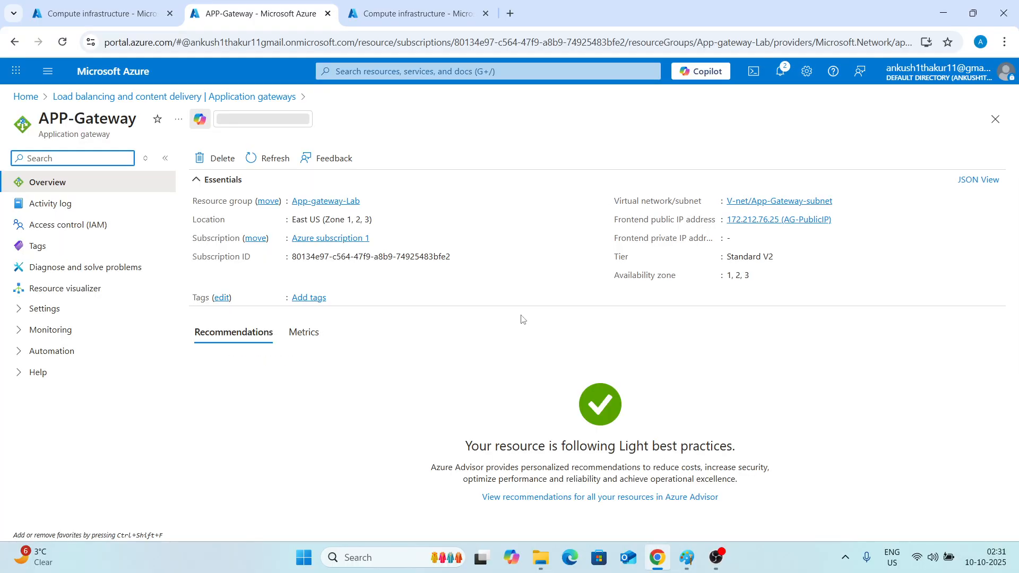
click(839, 218)
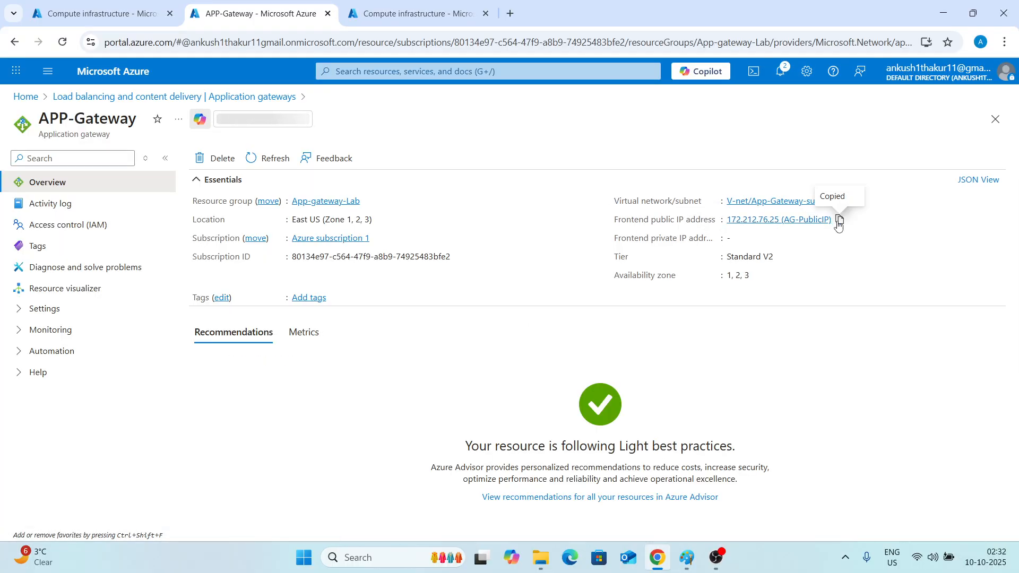
Browse to 172.212.76.25 in a new incognito window, continuing past the HTTPS warning, and reload the page.
click(1003, 42)
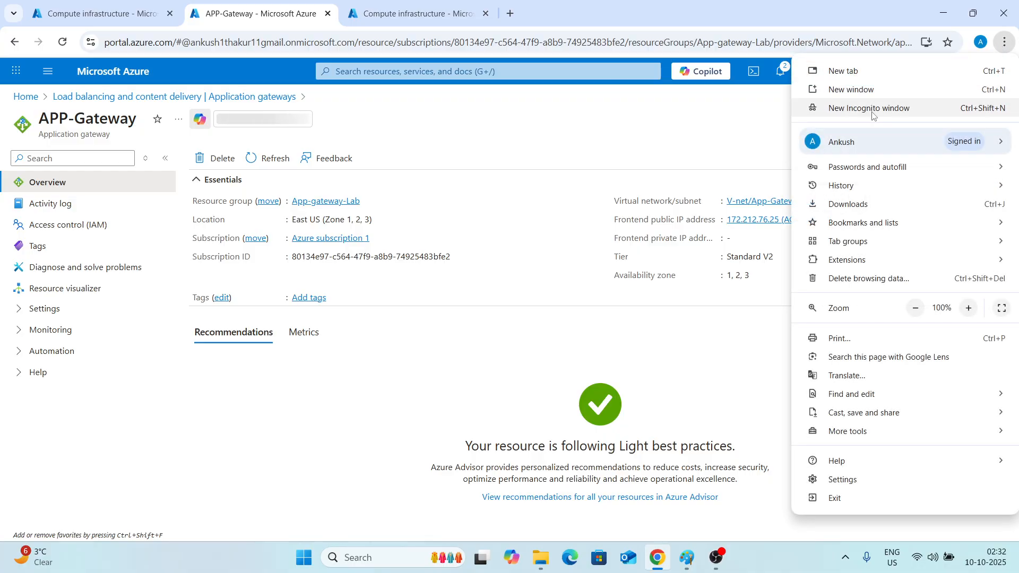
click(870, 107)
key(ctrl+v)
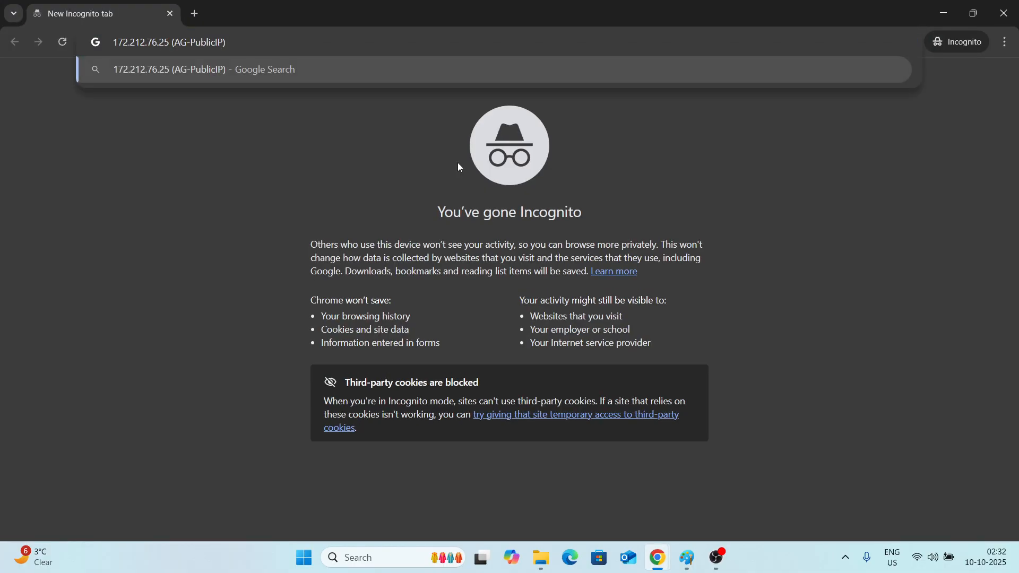
key(BackSpace)
key(BackSpace)
key(BackSpace)
key(BackSpace)
key(BackSpace)
key(BackSpace)
key(BackSpace)
key(BackSpace)
key(BackSpace)
key(BackSpace)
key(BackSpace)
key(BackSpace)
key(BackSpace)
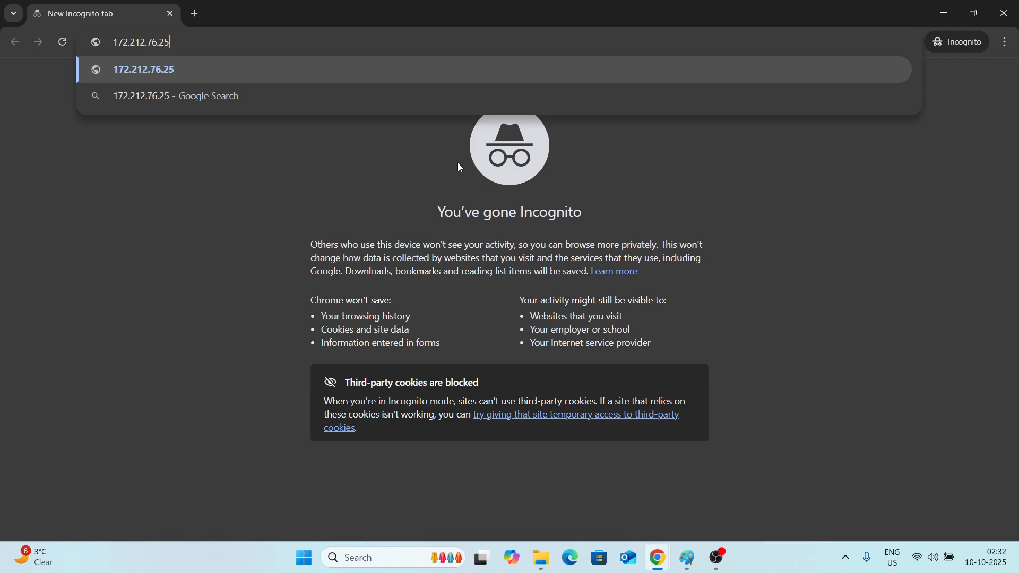
key(Return)
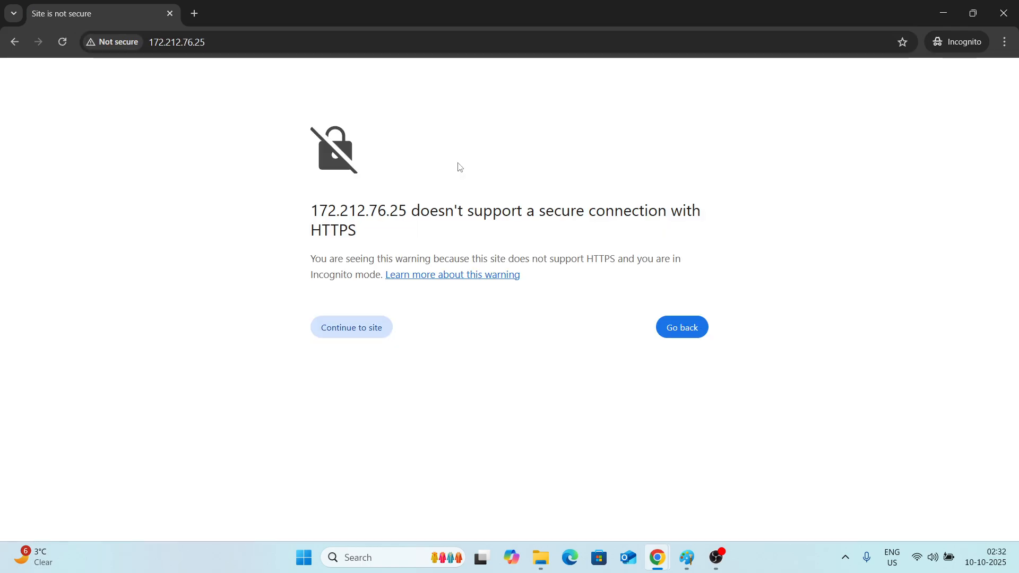
click(352, 333)
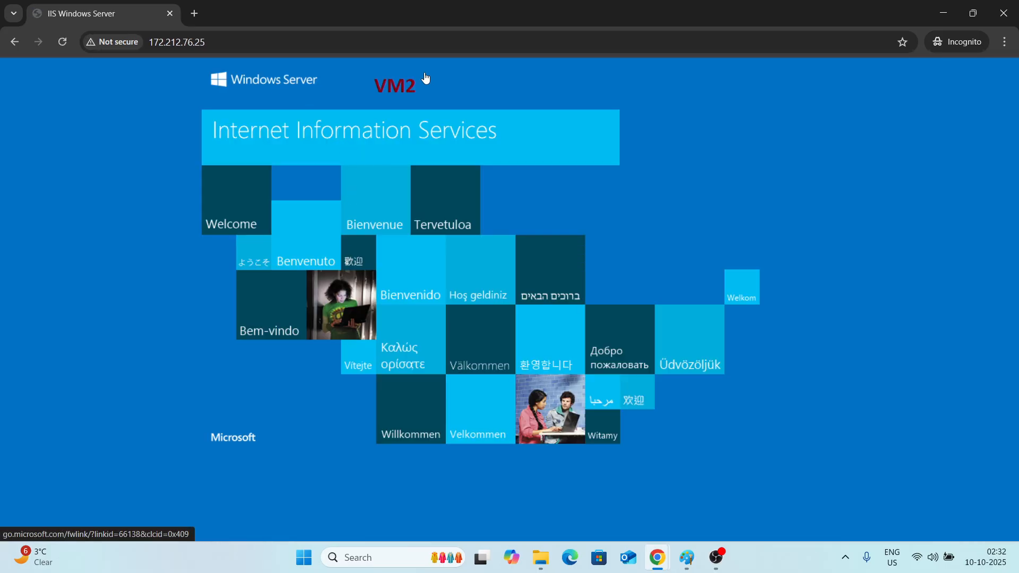
click(67, 43)
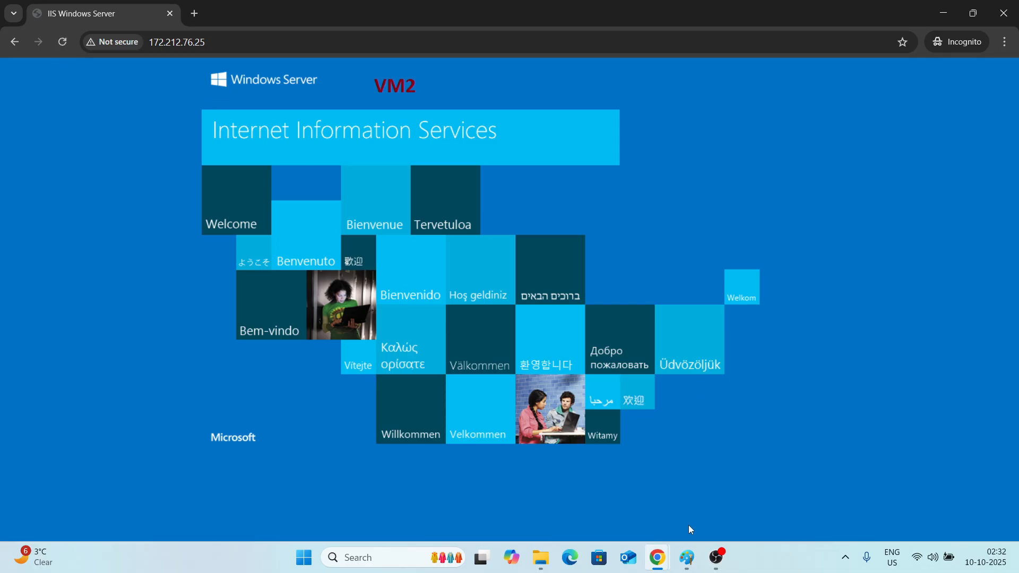
Open 172.212.76.25 in a new tab of the regular browser window.
mouse_move(657, 557)
click(606, 489)
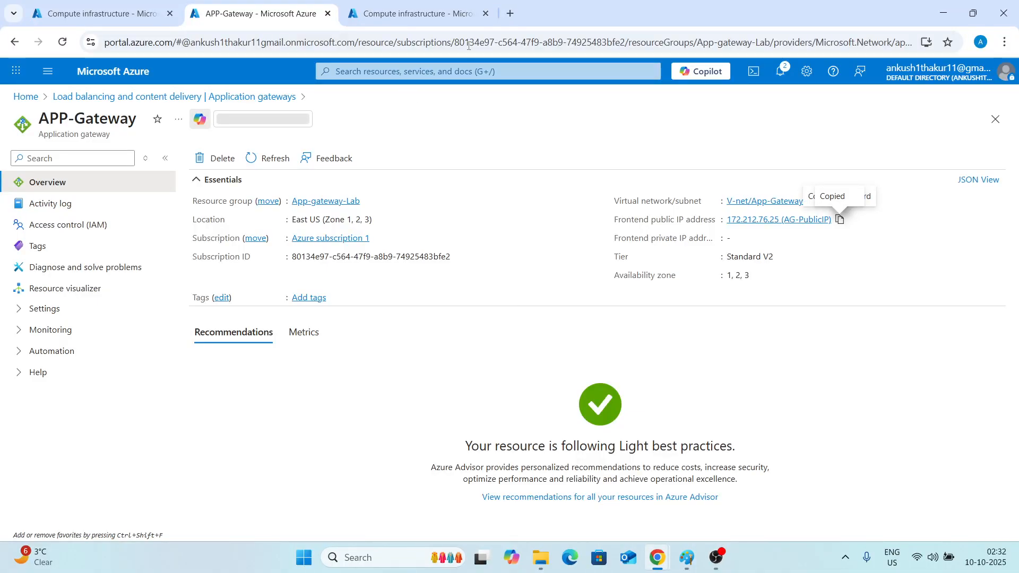
click(509, 13)
key(ctrl+v)
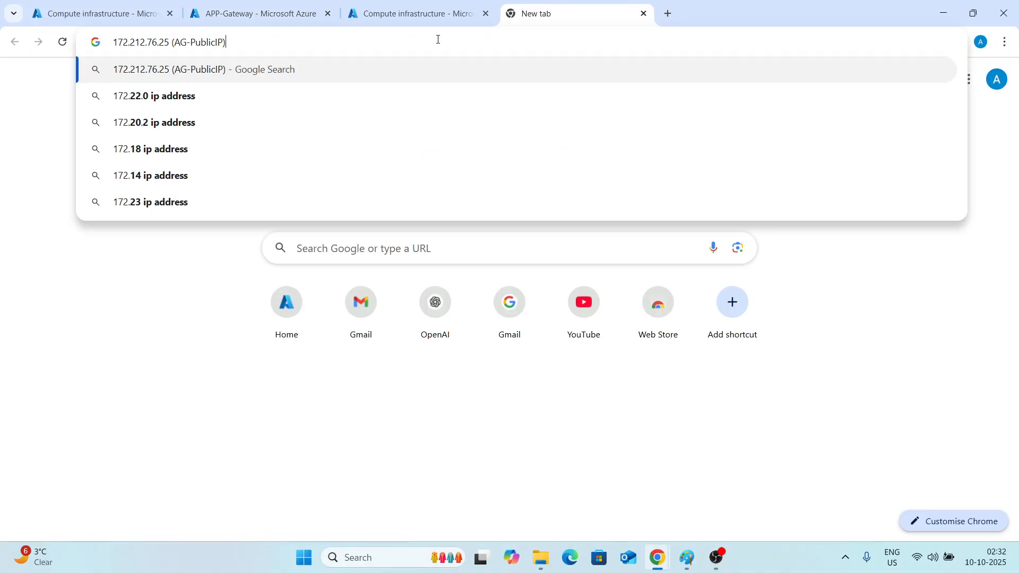
key(BackSpace)
key(BackSpace)
key(BackSpace)
key(BackSpace)
key(BackSpace)
key(BackSpace)
key(BackSpace)
key(BackSpace)
key(BackSpace)
key(BackSpace)
key(BackSpace)
key(BackSpace)
key(BackSpace)
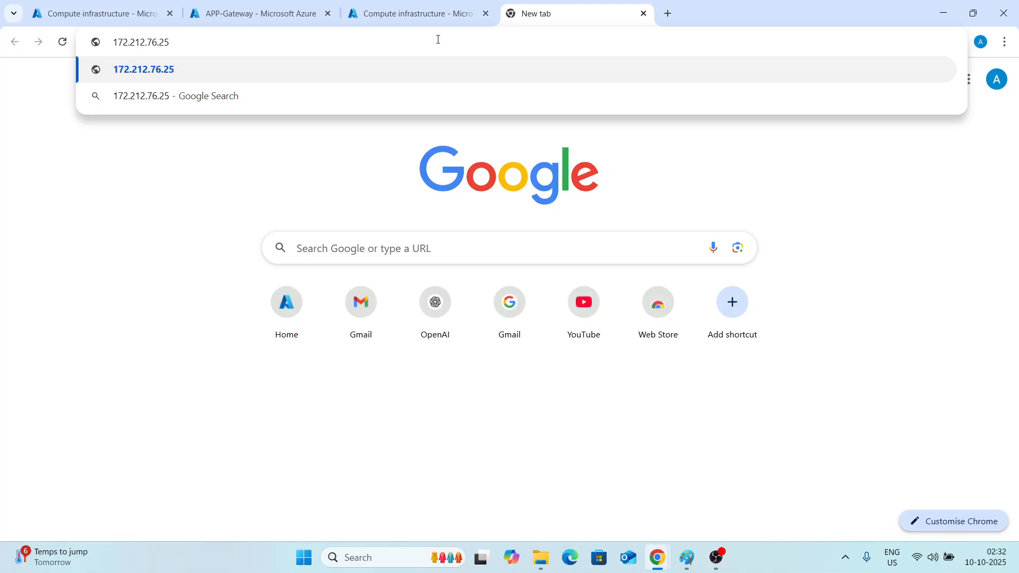
key(Return)
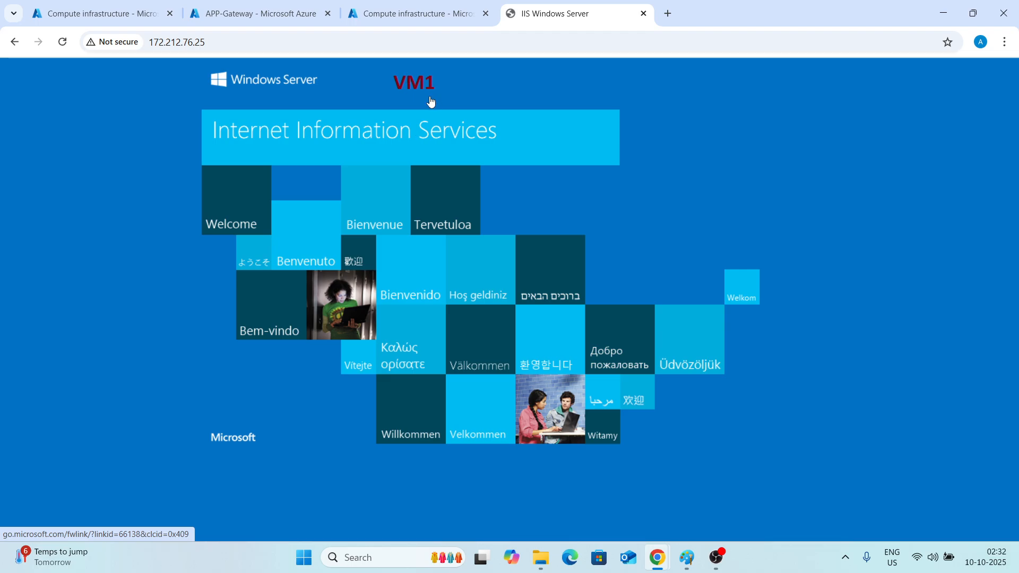
Reload the gateway page in both browser windows to compare which VM answers.
click(62, 42)
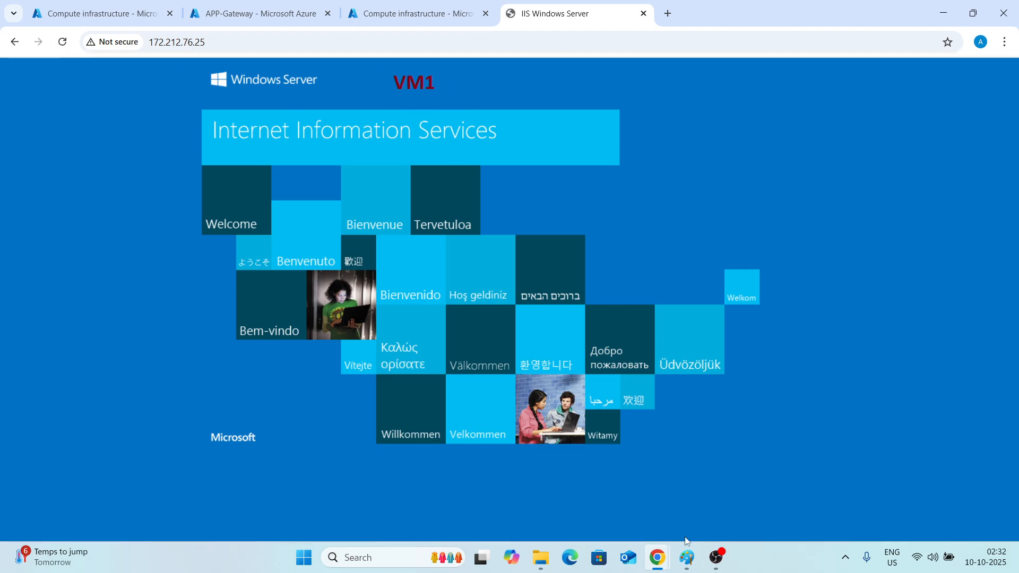
mouse_move(657, 557)
click(62, 42)
click(68, 48)
mouse_move(664, 556)
click(692, 469)
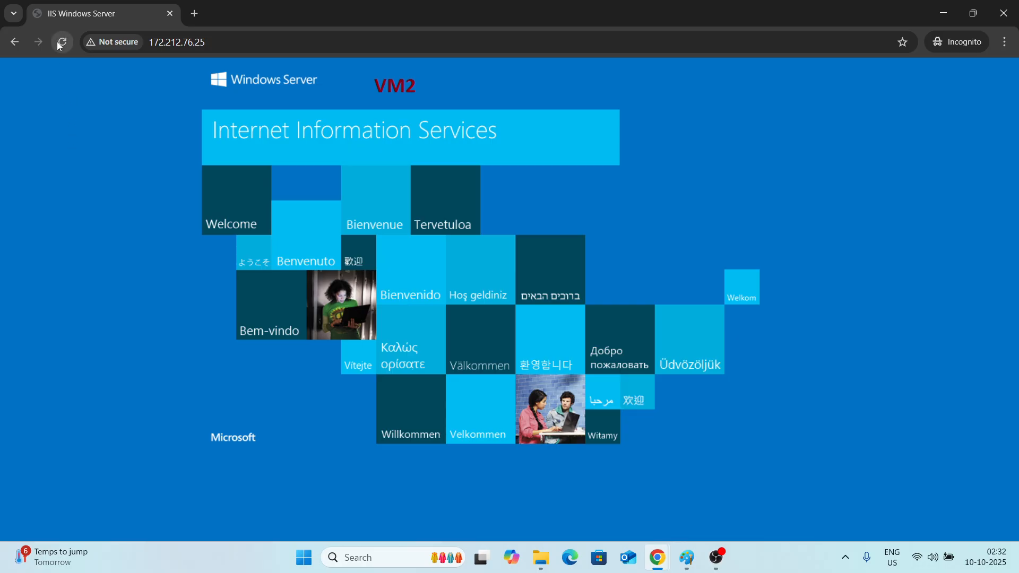